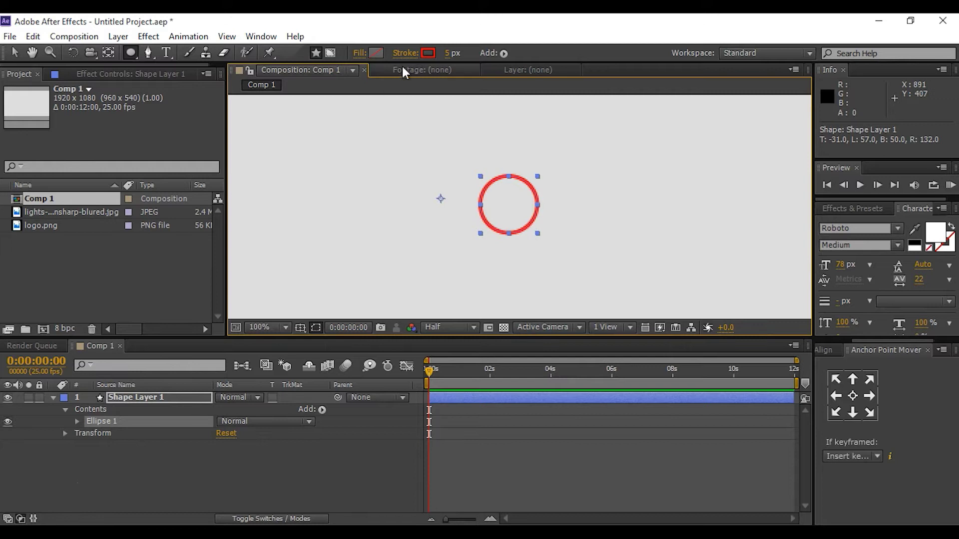
Set the circle's stroke color to the soft red E66F6F
click(428, 53)
mouse_move(193, 333)
mouse_down()
mouse_move(169, 328)
mouse_move(166, 343)
mouse_move(181, 349)
mouse_move(167, 336)
mouse_up()
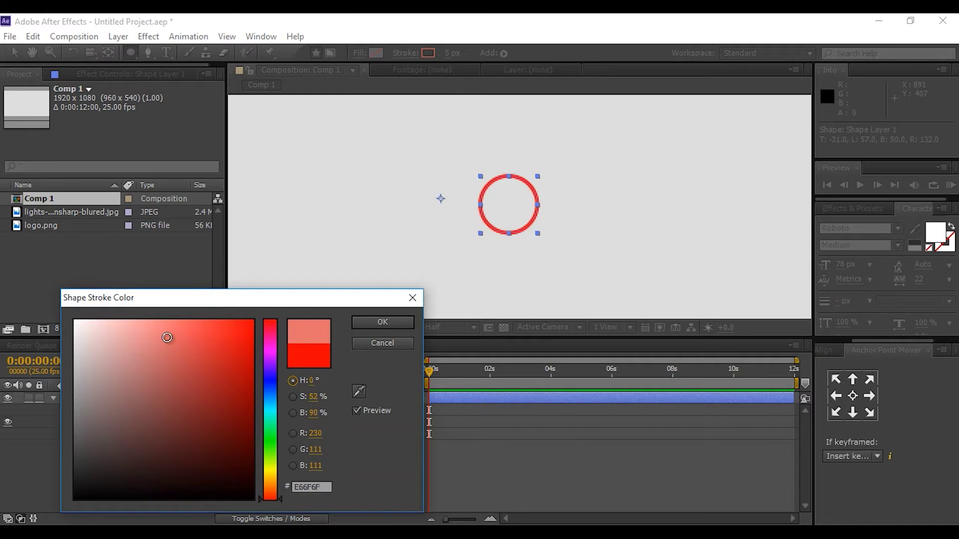
click(377, 322)
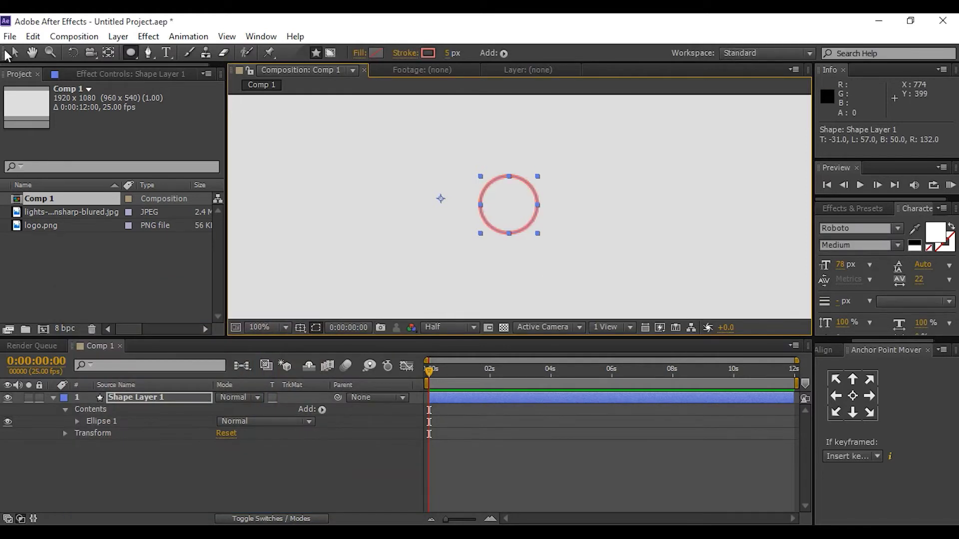
Align the circle horizontally to the center of the composition
ctrl+double_click(108, 53)
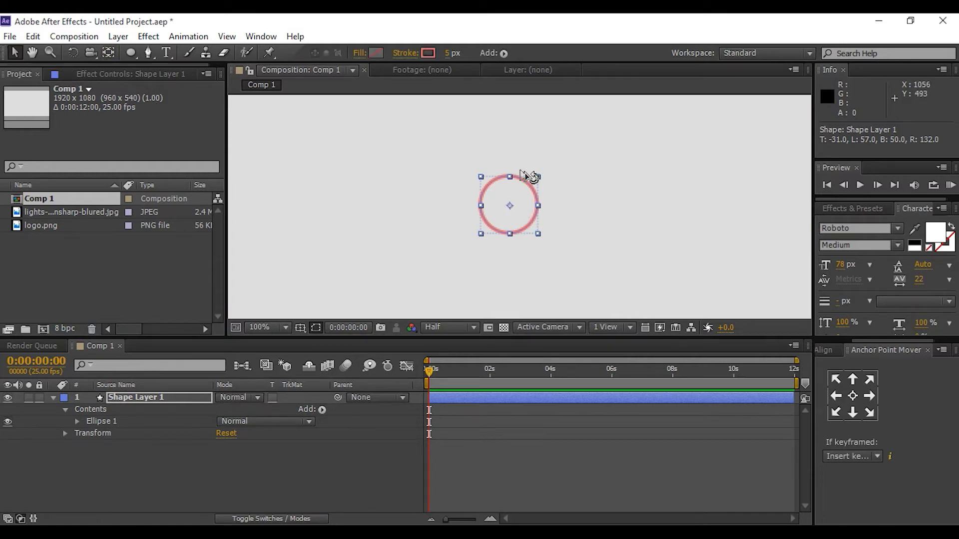
scroll(527, 174, down, 4)
click(824, 350)
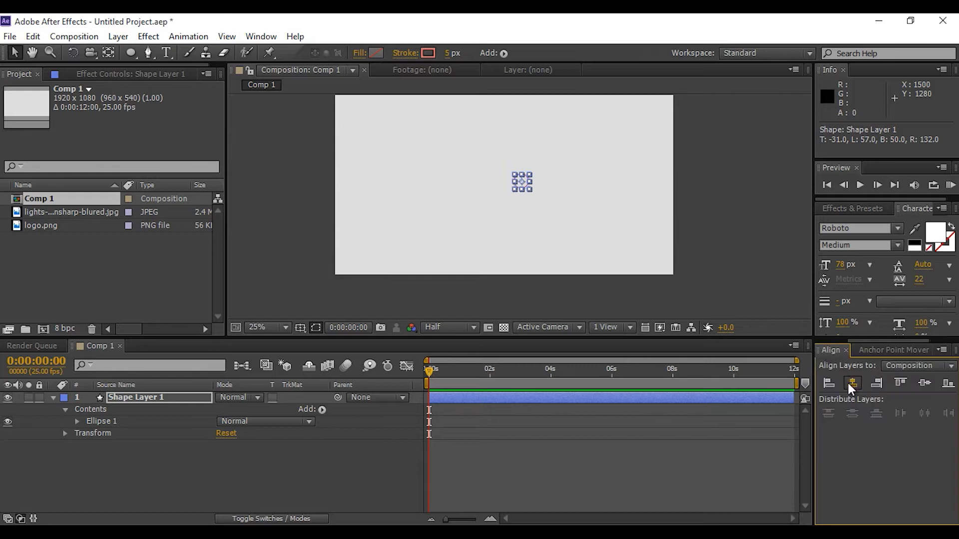
click(852, 383)
scroll(529, 178, up, 6)
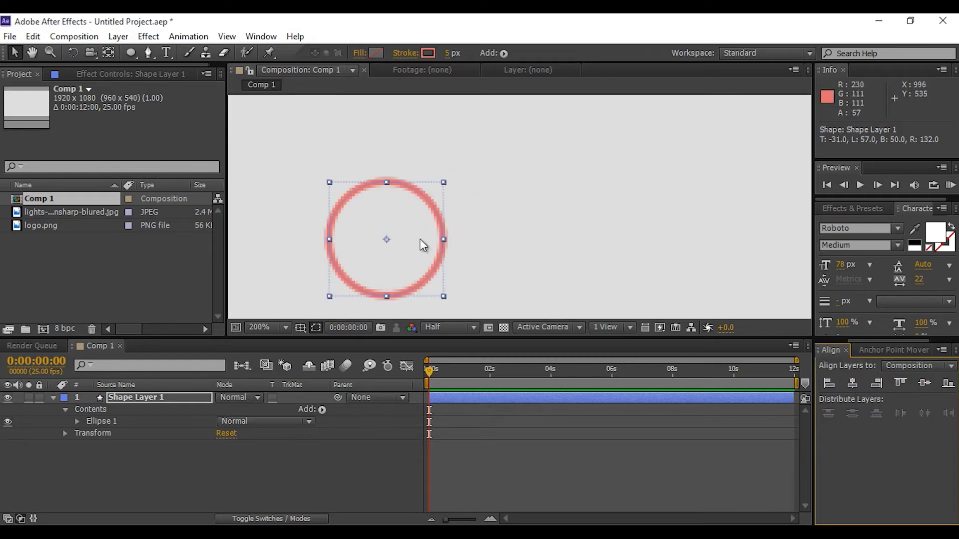
drag(422, 245, 547, 214)
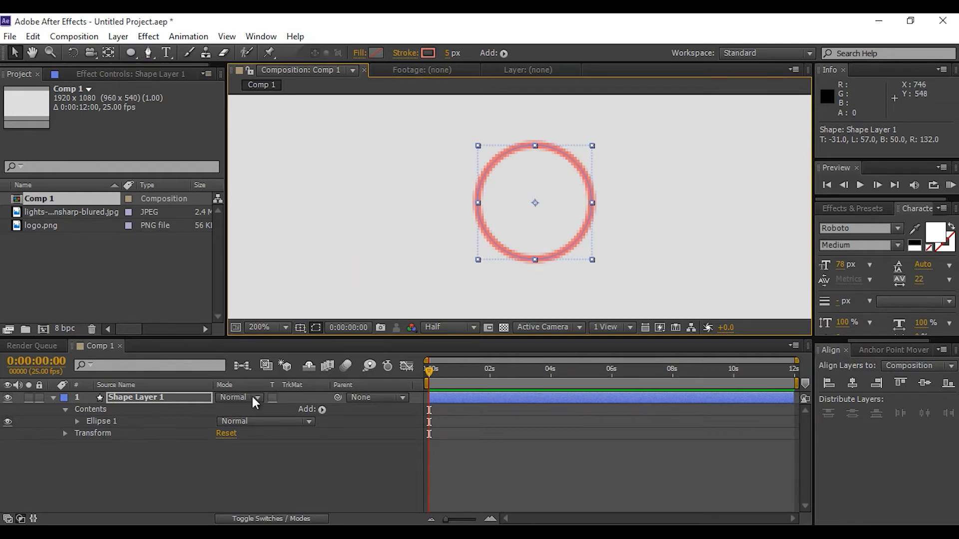
Add a Trim Paths operator to the contents of Shape Layer 1 and expand its properties
click(143, 411)
click(322, 410)
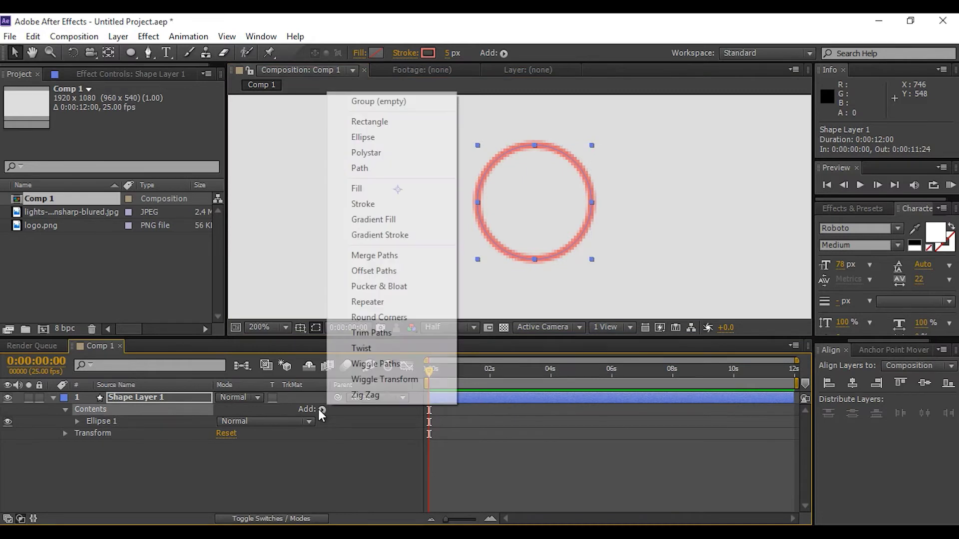
click(369, 332)
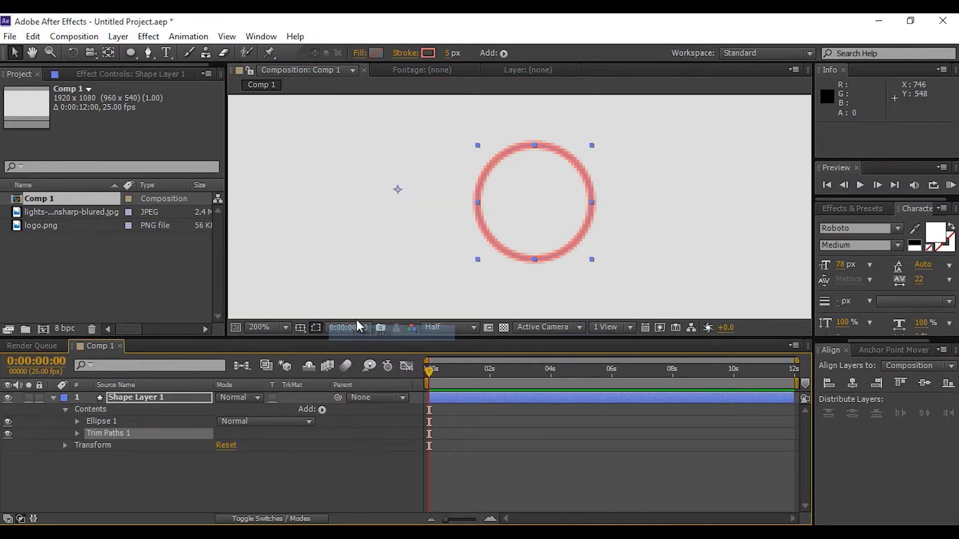
click(77, 433)
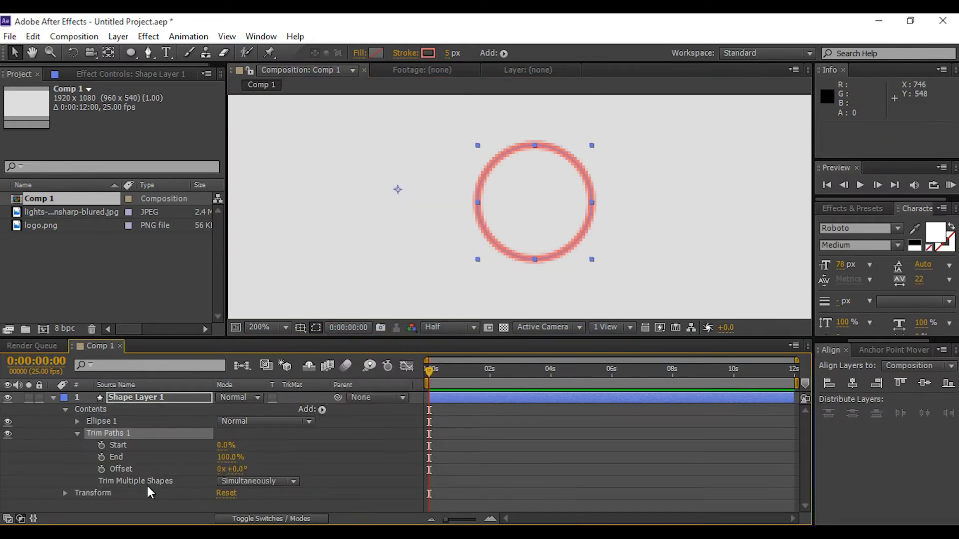
Keyframe the Trim Paths End from 0% at the first frame to 100% at 0:00:00:17 and preview the circle's drawing animation
click(234, 457)
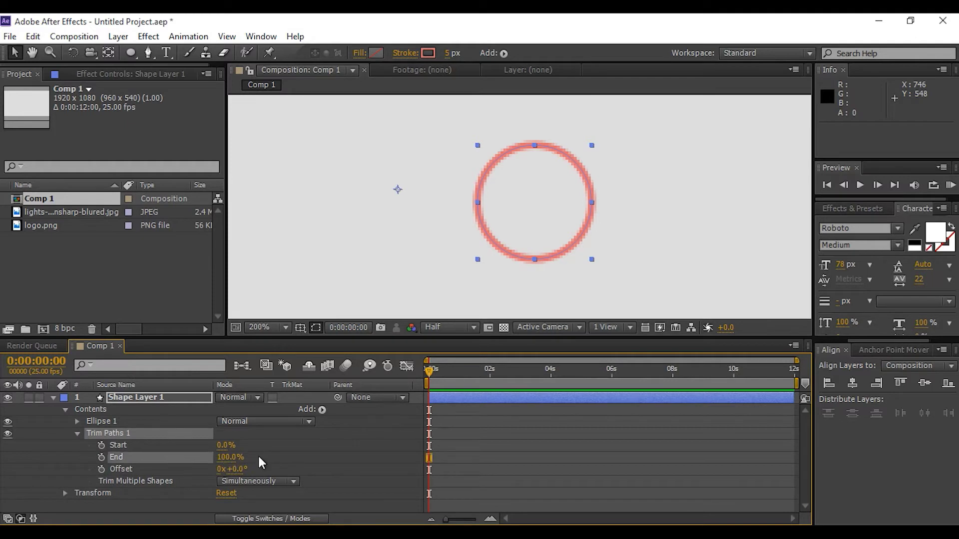
drag(233, 457, 222, 463)
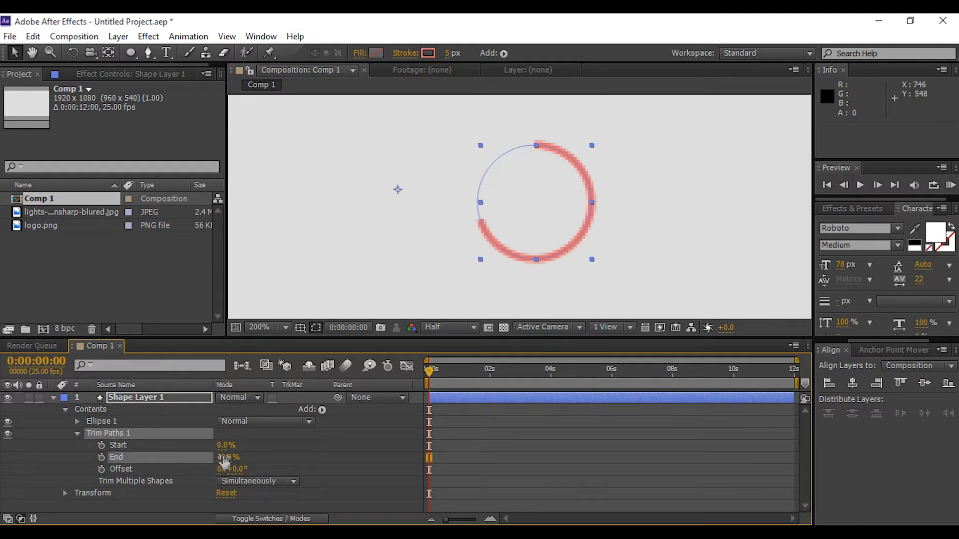
click(102, 457)
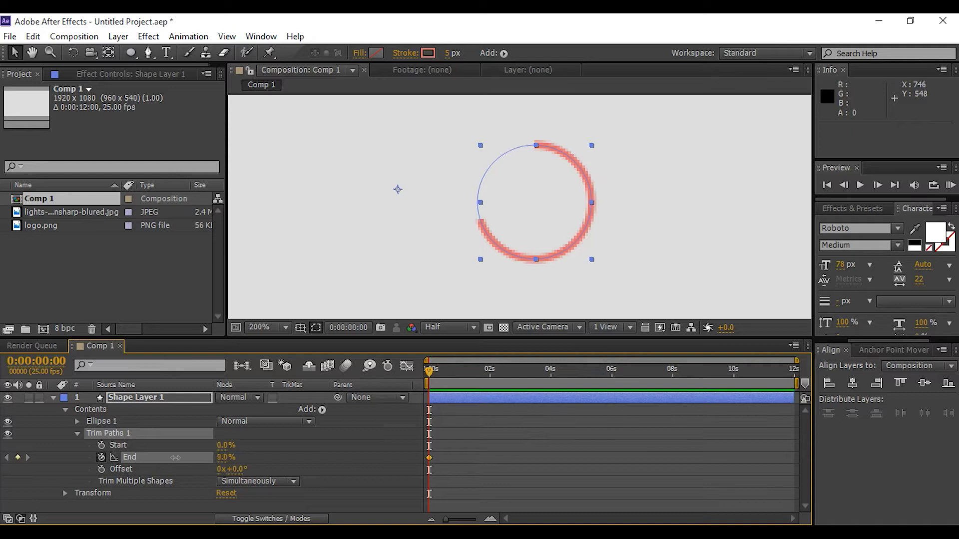
drag(175, 457, 149, 468)
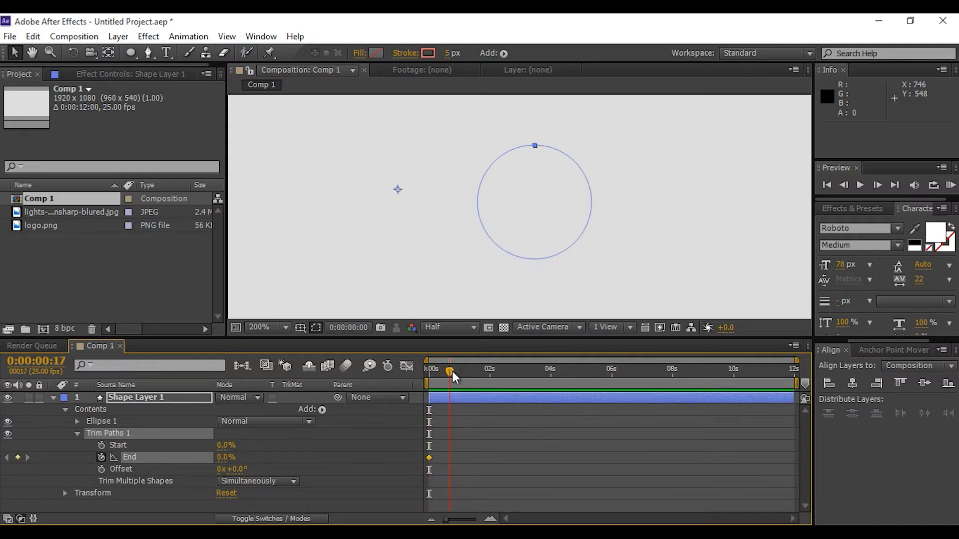
drag(226, 457, 326, 460)
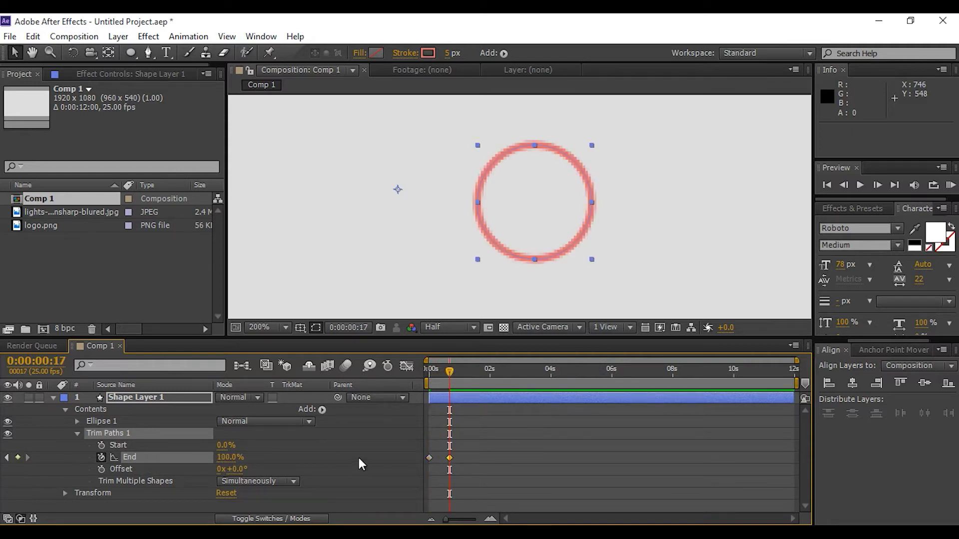
key(Home)
key(space)
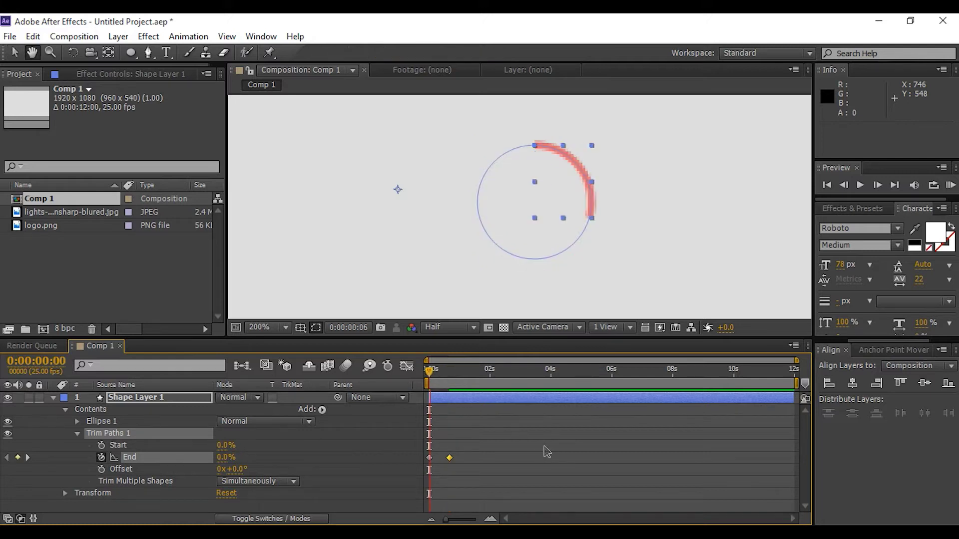
key(space)
Return to the first frame and move the shape layer's anchor point to the top of the circle
drag(451, 372, 393, 379)
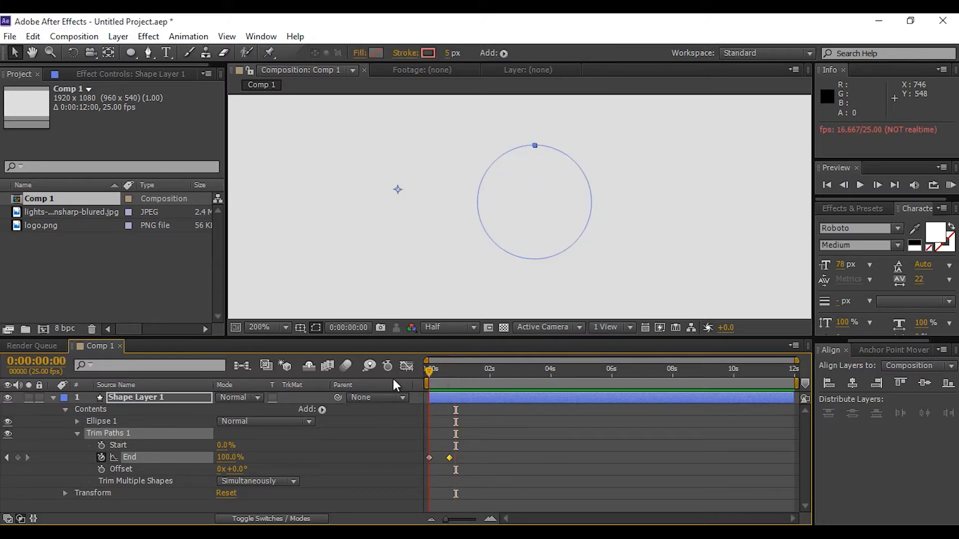
click(108, 52)
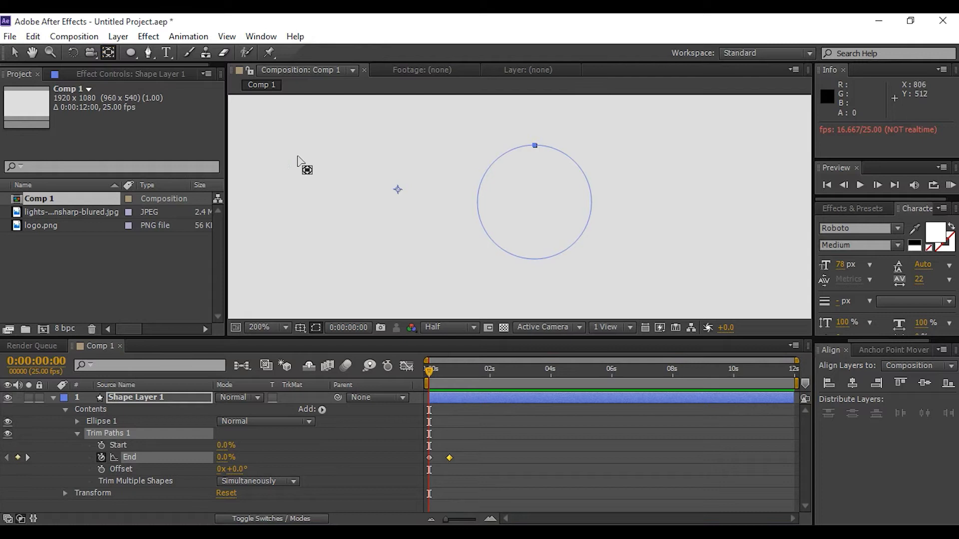
drag(398, 188, 534, 145)
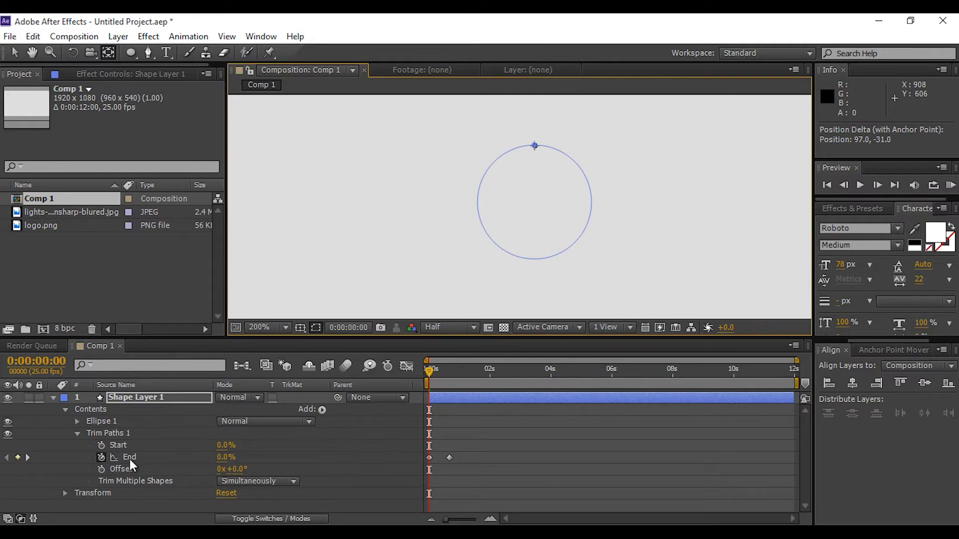
Keyframe the shape layer's Scale from 0% at the first frame to 100% at 0:00:00:17
click(65, 493)
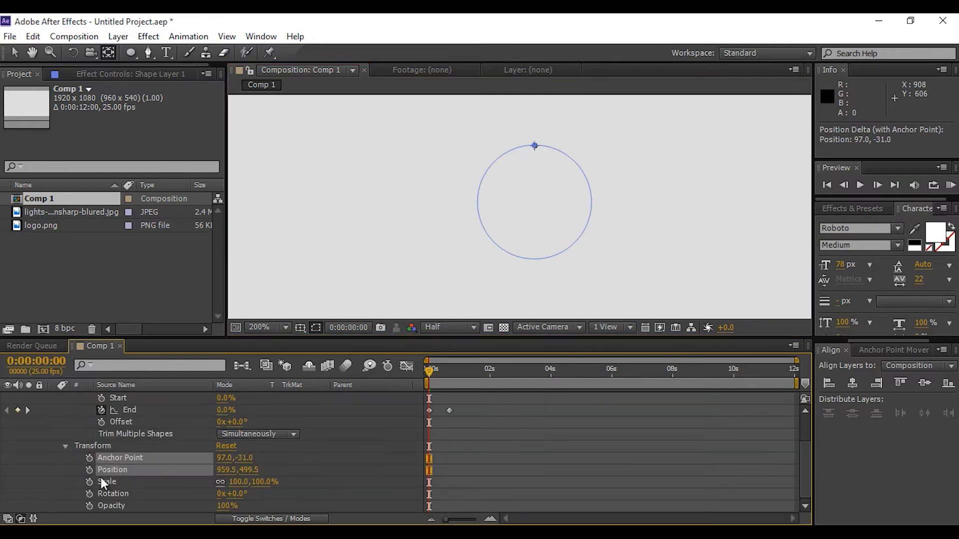
click(208, 485)
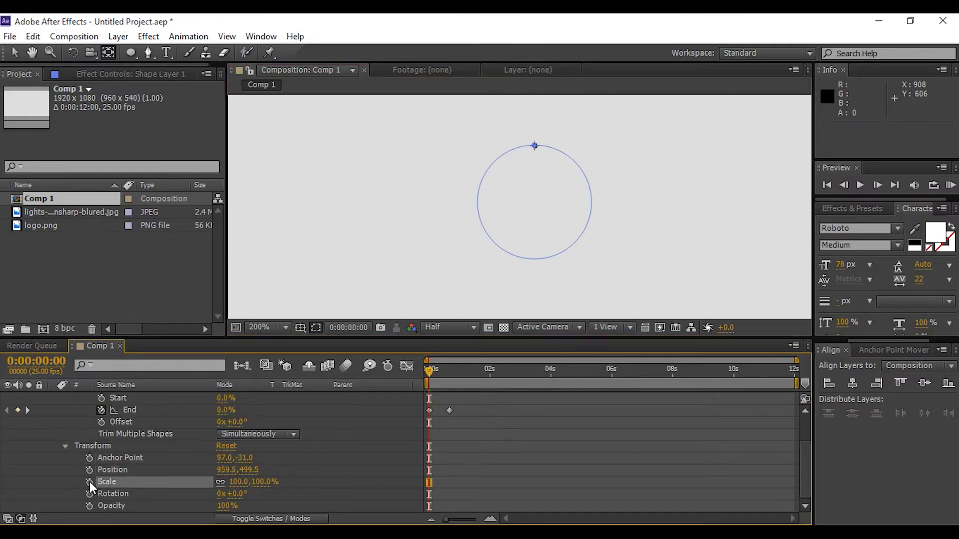
click(260, 482)
text(0)
key(Return)
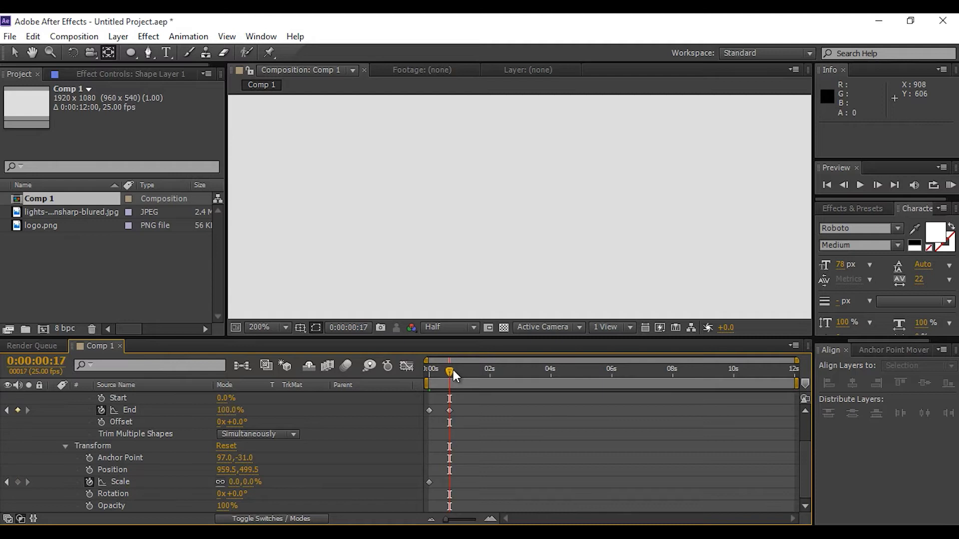
drag(246, 482, 250, 482)
click(250, 482)
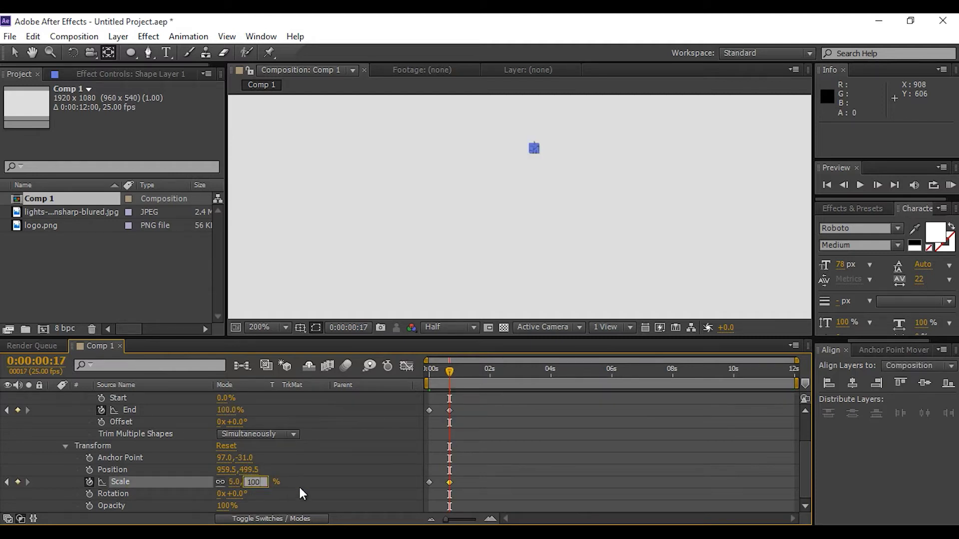
key(Return)
click(451, 370)
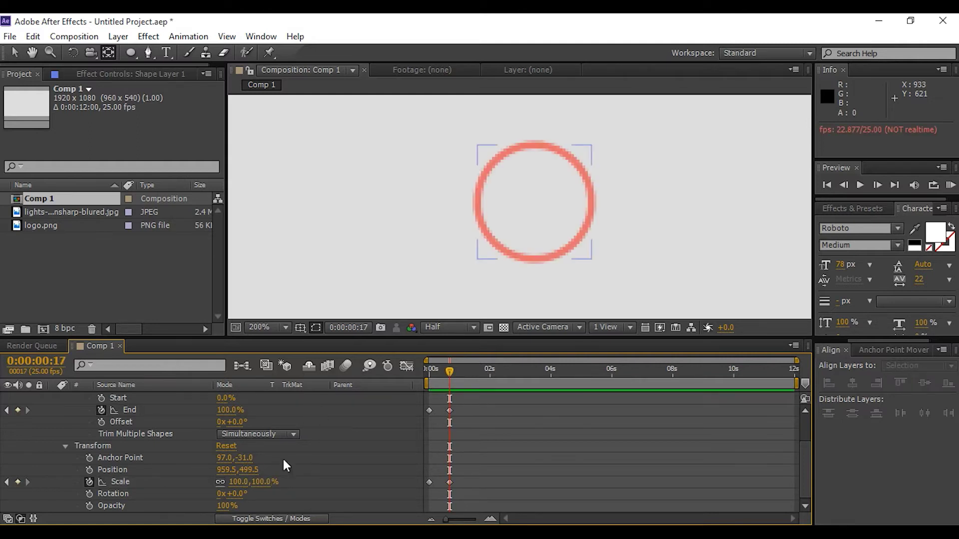
Increase the shape layer's Scale keyframe at 0:00:00:17 to 113%
drag(258, 492, 270, 492)
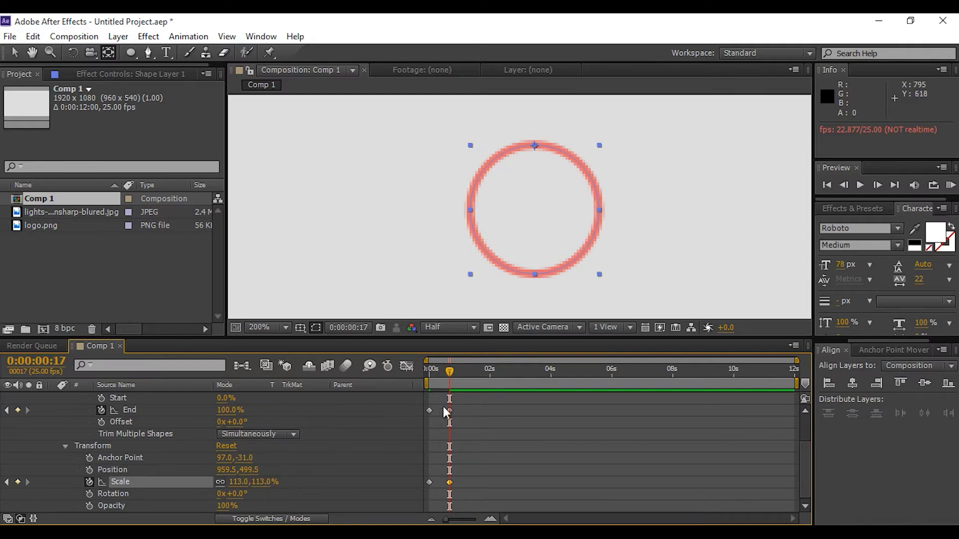
key(comma)
key(period)
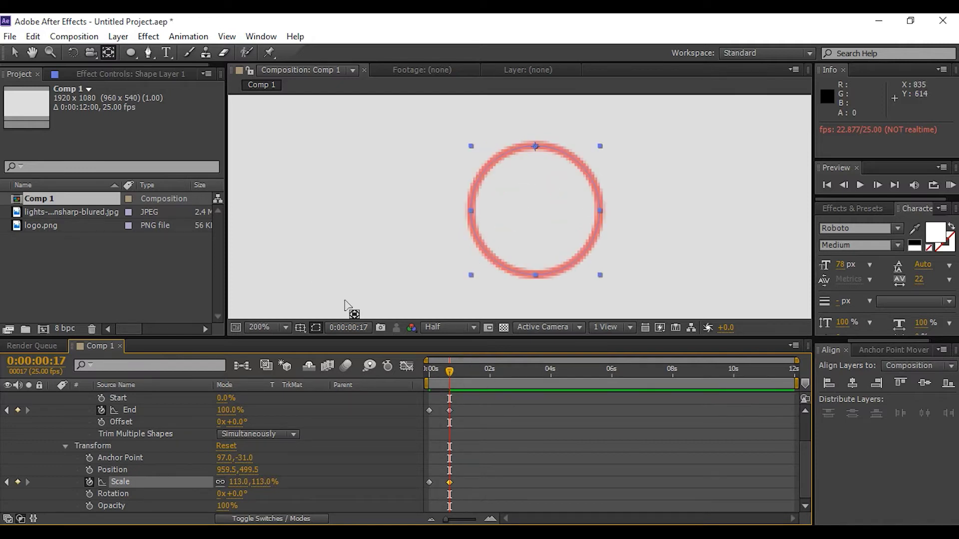
Draw a short diagonal line with the Pen tool, running down and outward from the circle's lower-right edge as a magnifying-glass handle
click(148, 53)
drag(618, 263, 546, 231)
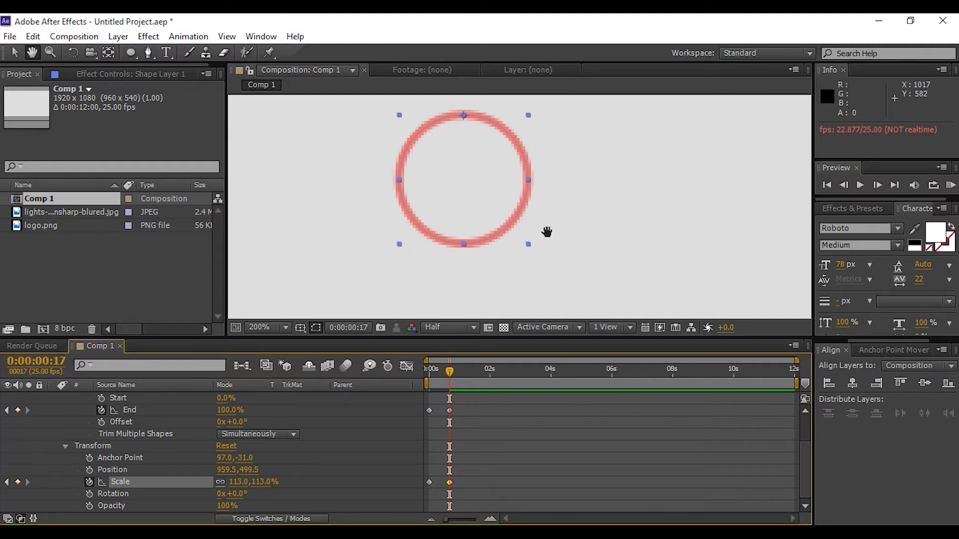
scroll(632, 256, down, 1)
click(583, 232)
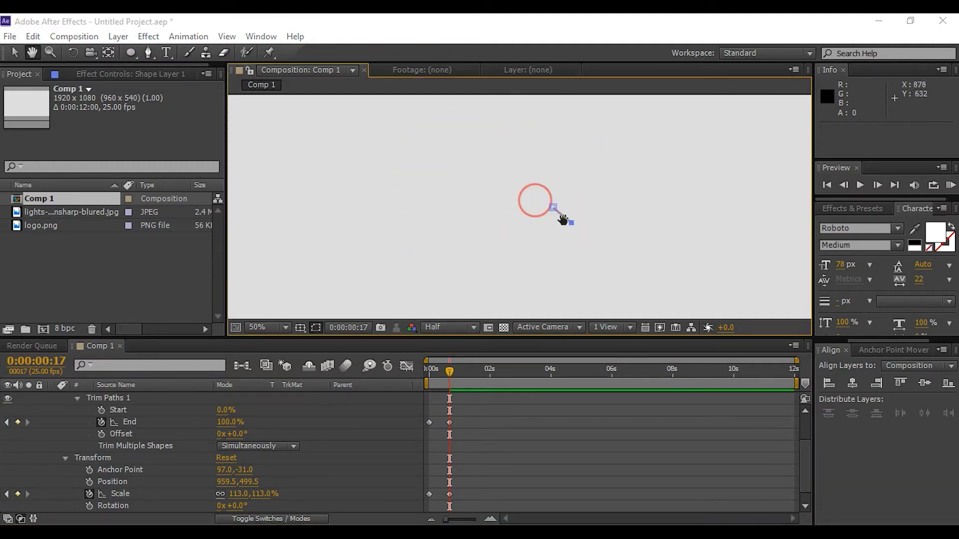
scroll(563, 220, up, 1)
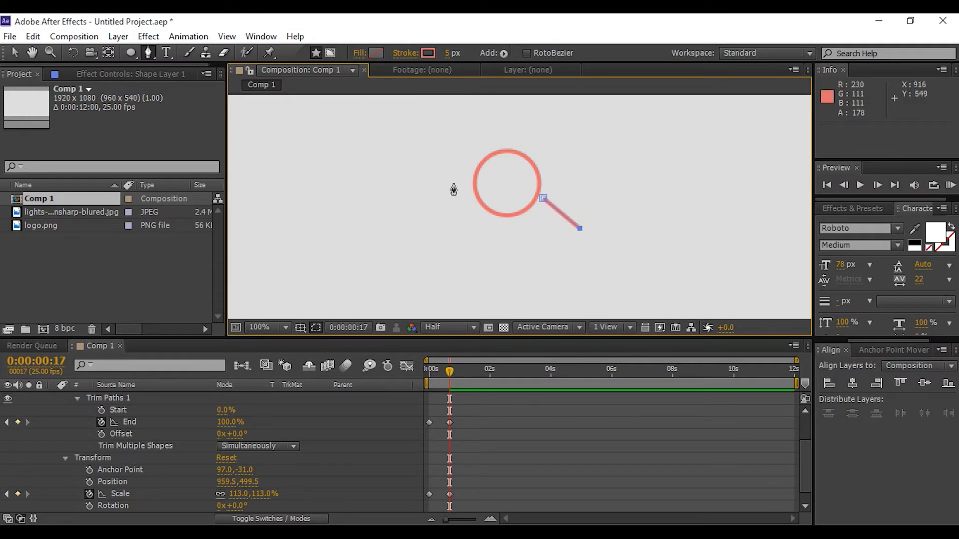
key(g)
scroll(184, 443, up, 2)
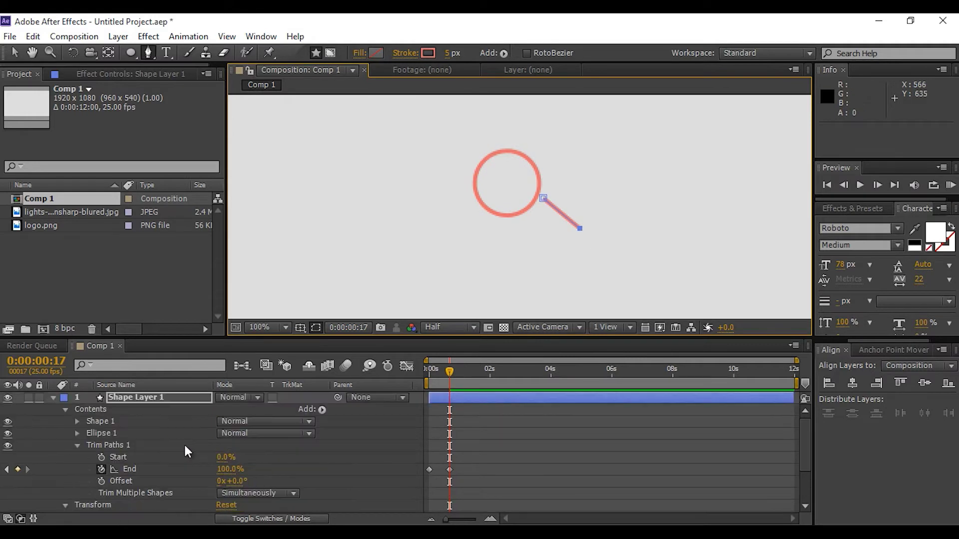
Set the Line Cap of the handle's stroke in Shape 1 to Round Cap
click(125, 436)
click(107, 421)
click(79, 421)
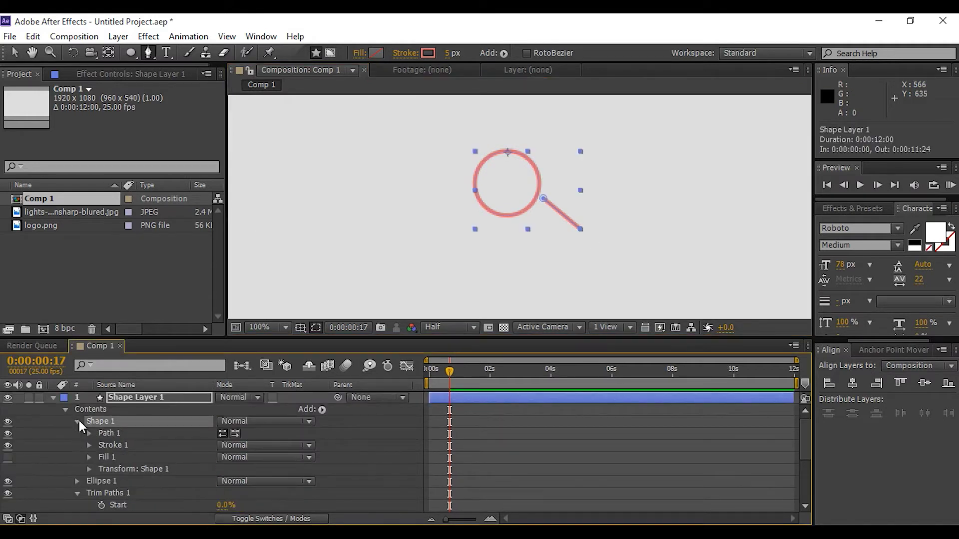
click(126, 445)
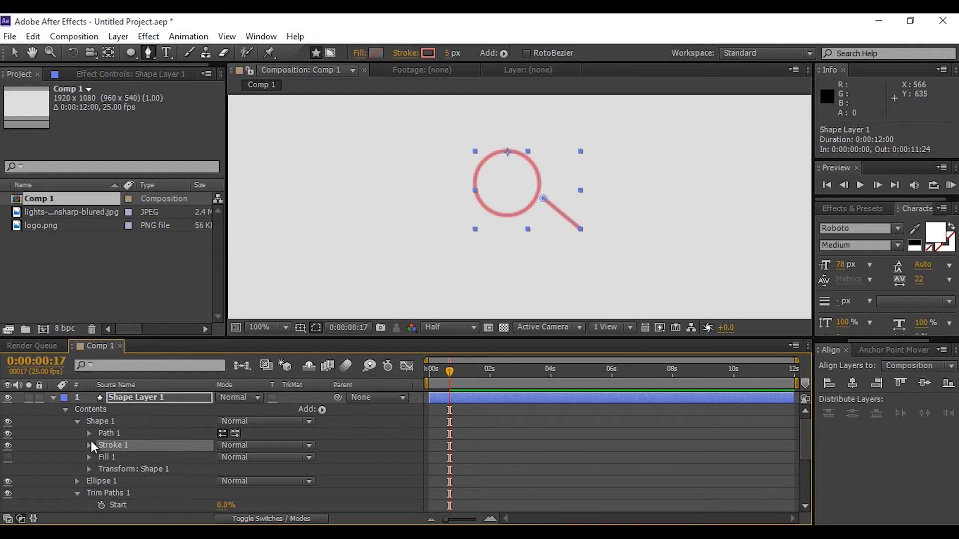
click(90, 445)
scroll(158, 474, down, 3)
click(260, 435)
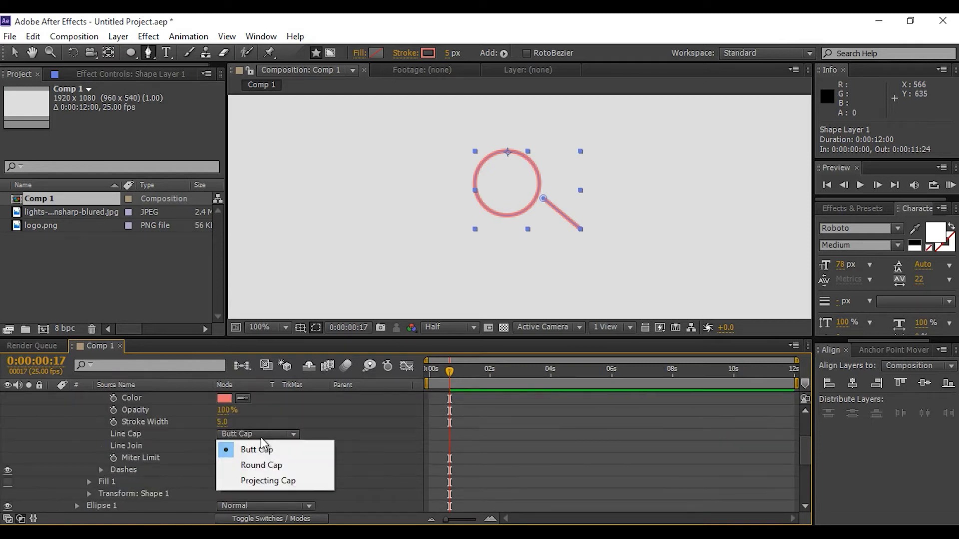
click(280, 464)
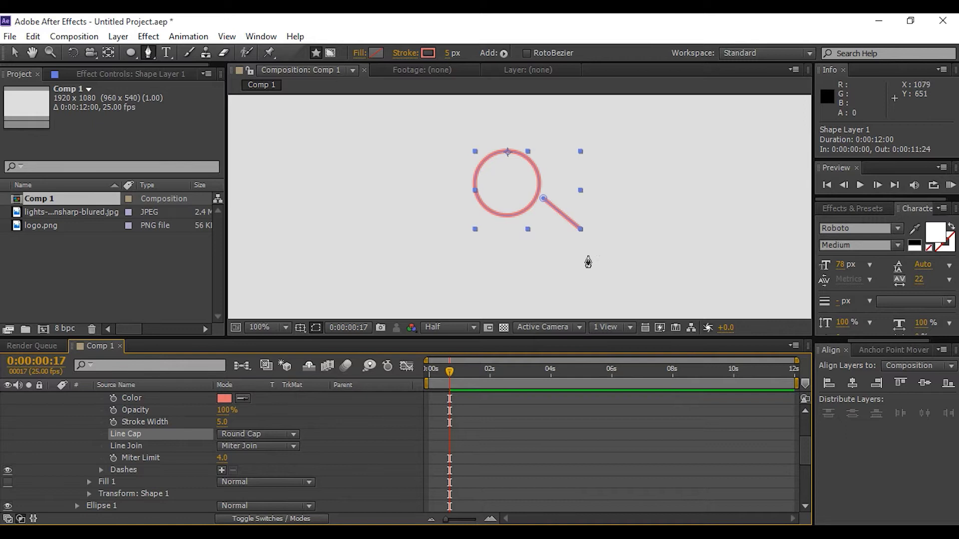
scroll(581, 232, up, 5)
scroll(573, 227, down, 5)
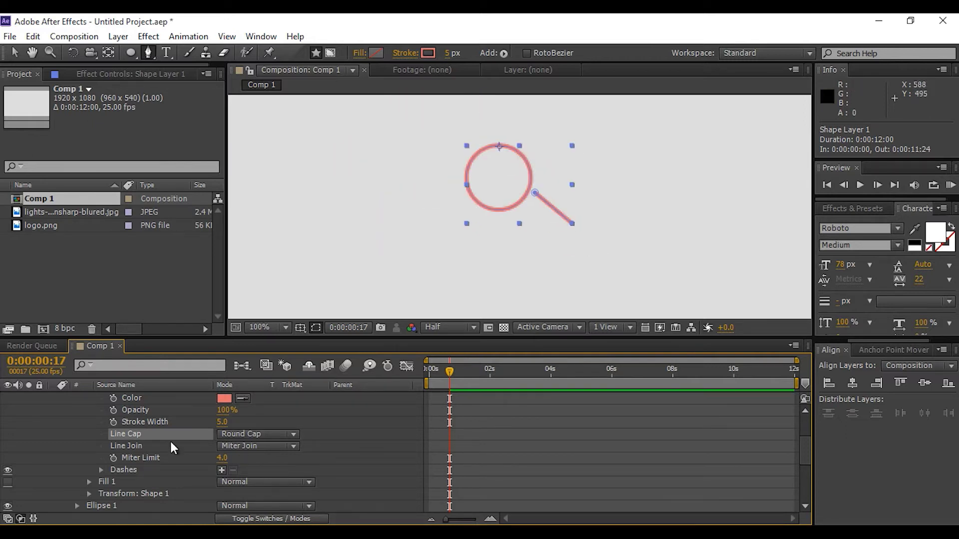
scroll(169, 442, up, 3)
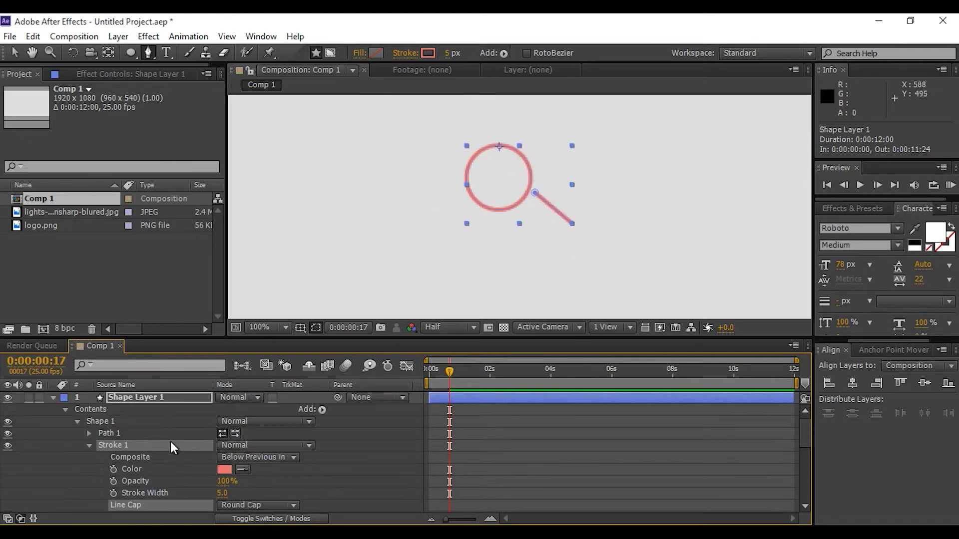
Add Trim Paths to the handle's Shape 1 and keyframe its End at 0% at 0:00:00:10
click(324, 410)
click(368, 332)
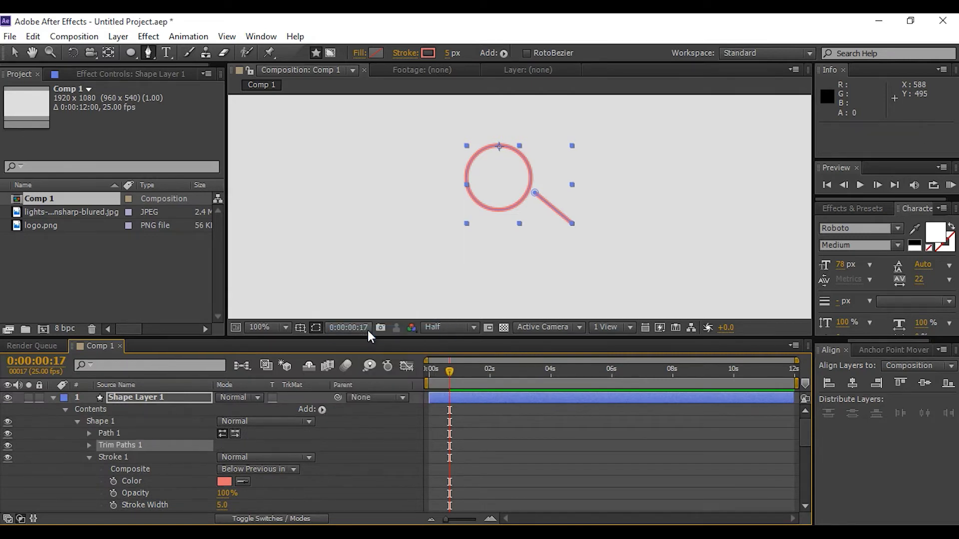
click(89, 445)
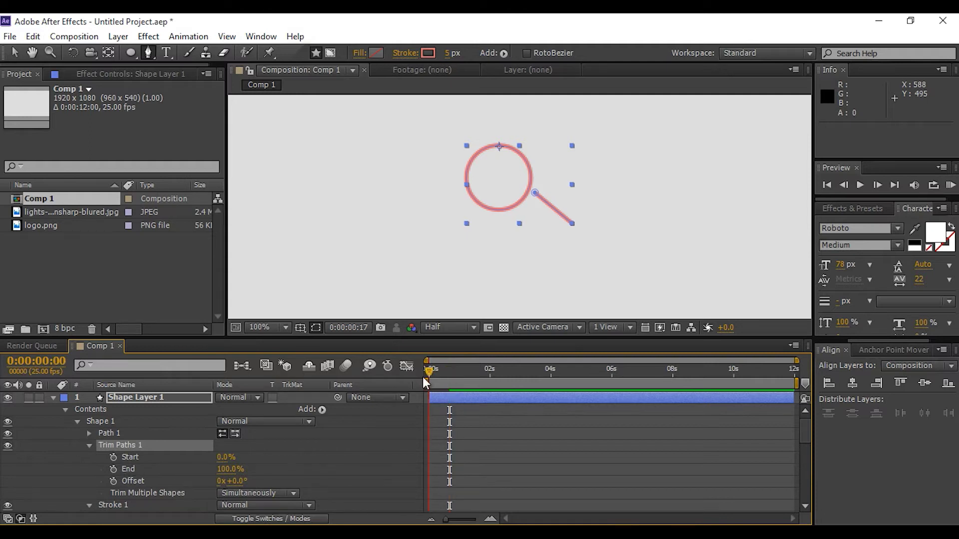
mouse_move(434, 370)
mouse_down()
mouse_move(452, 372)
mouse_move(443, 373)
mouse_up()
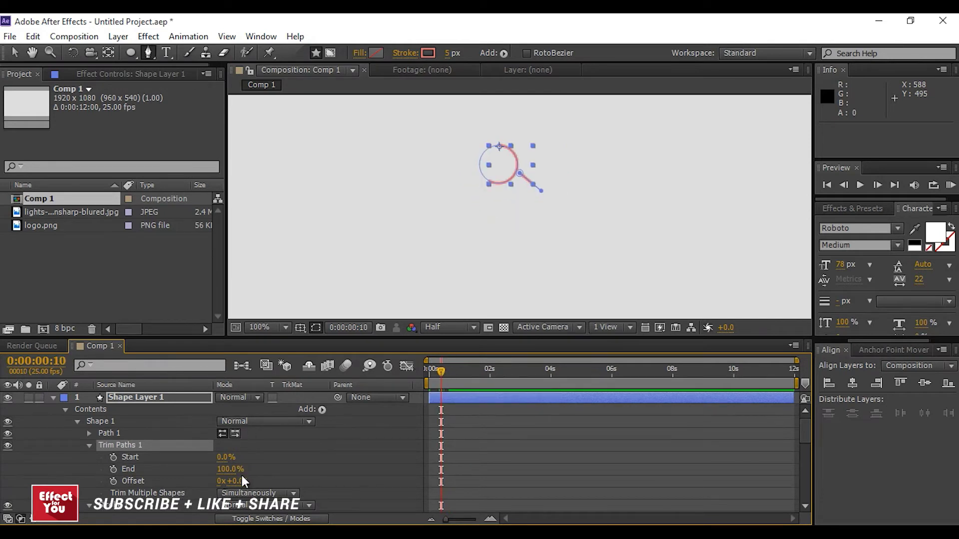
drag(227, 470, 35, 471)
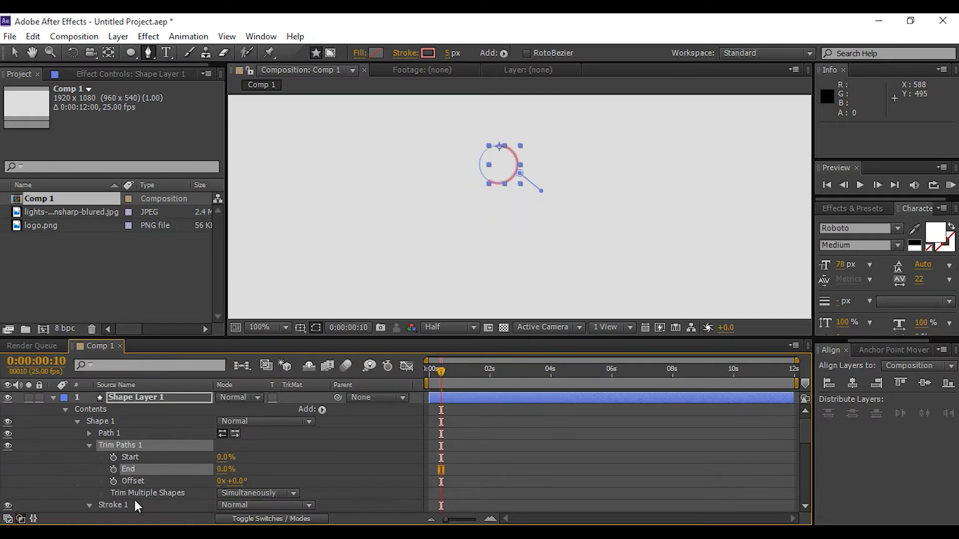
click(113, 469)
Keyframe the handle's Trim Paths End at 100% at 0:00:00:17, in line with the circle's last End keyframe
scroll(484, 438, down, 6)
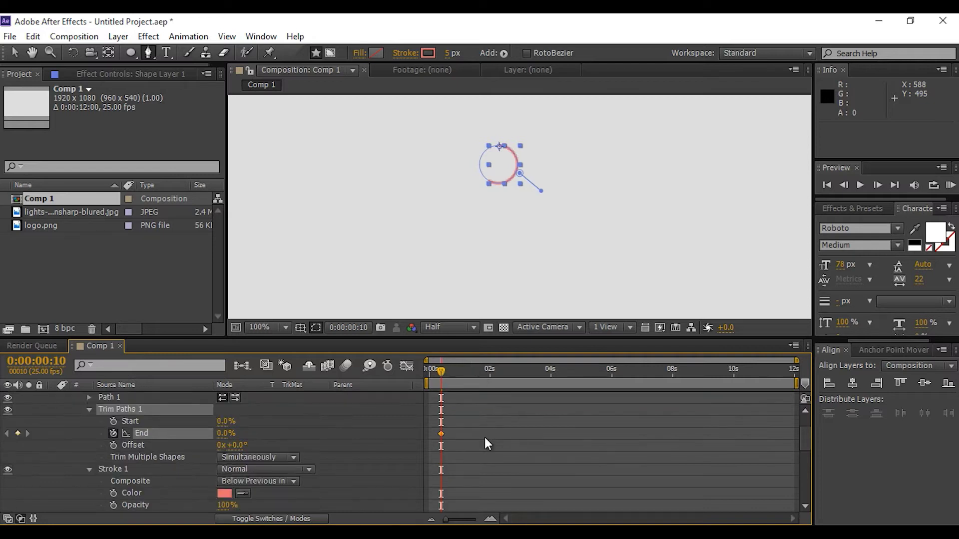
scroll(484, 438, up, 6)
scroll(485, 438, down, 8)
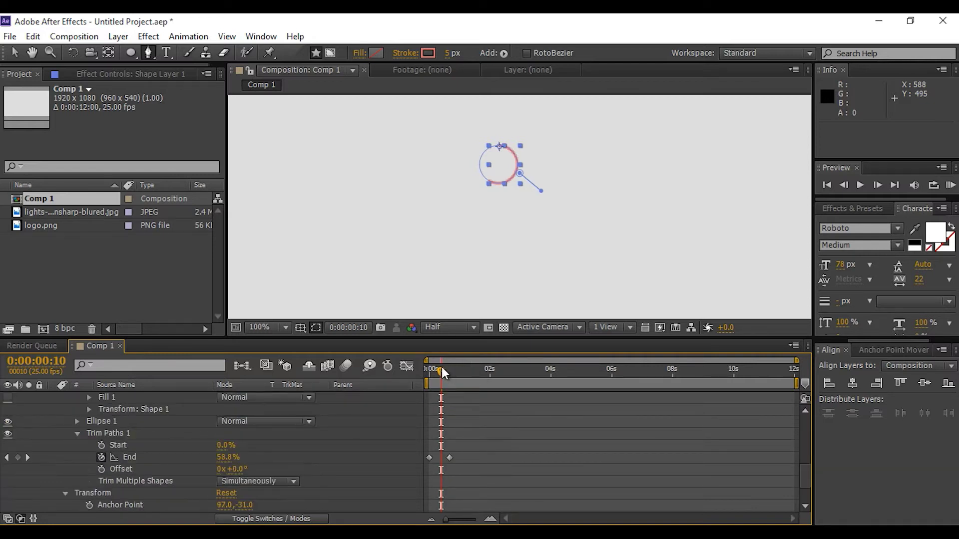
scroll(264, 419, up, 5)
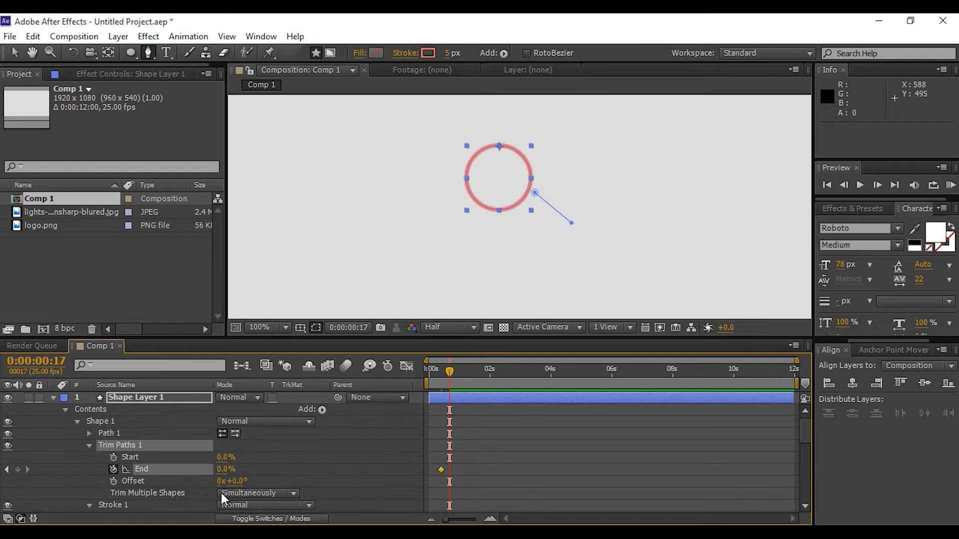
drag(225, 470, 266, 467)
Shift the handle's first Trim Paths End keyframe slightly earlier and its last to 0:00:00:20, and preview the animation
click(475, 418)
click(441, 470)
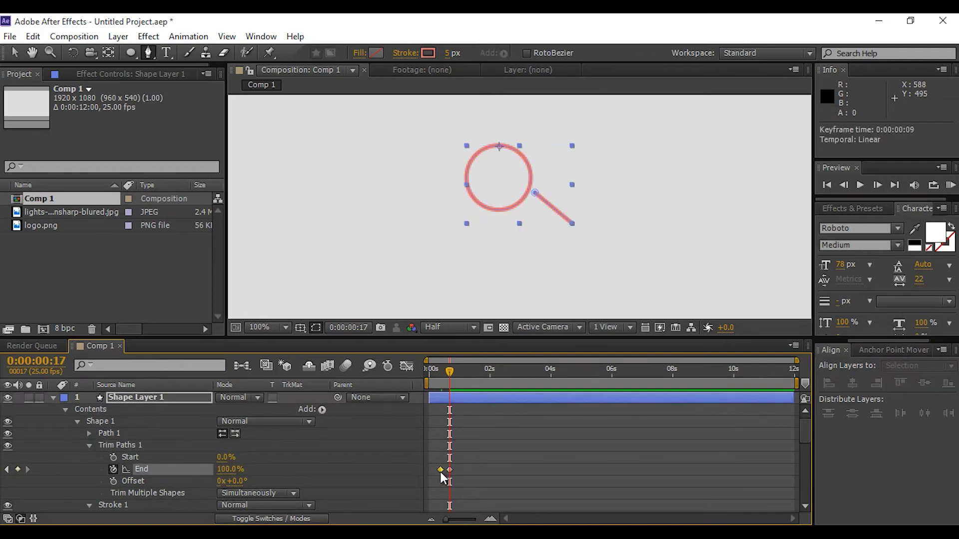
drag(450, 470, 454, 470)
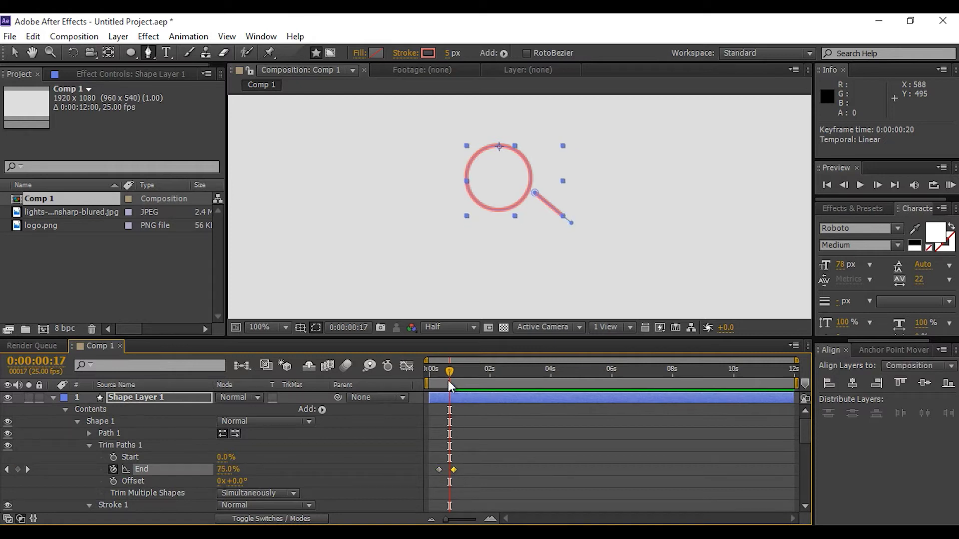
click(558, 451)
key(space)
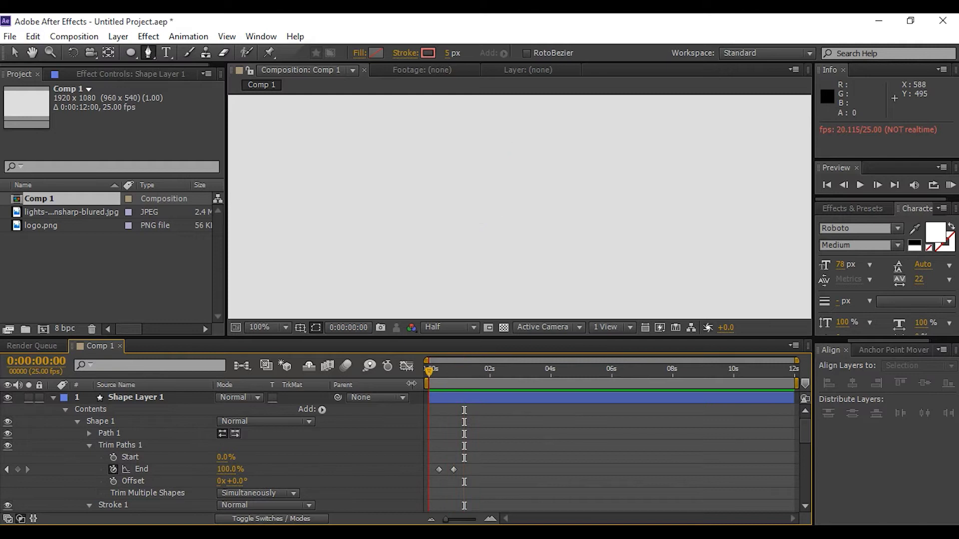
key(space)
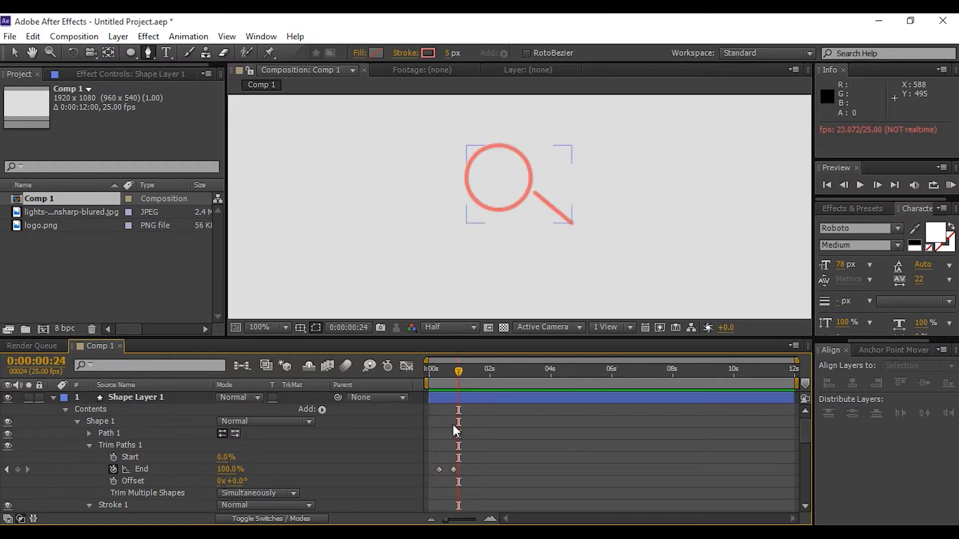
Apply Easy Ease to the circle's Trim Paths End keyframes and the layer's Scale keyframes
scroll(502, 419, down, 3)
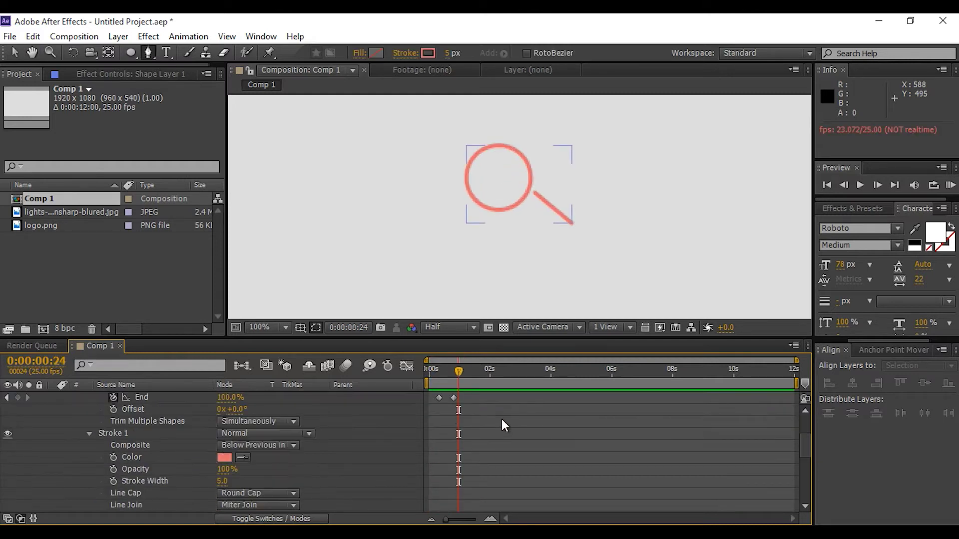
scroll(501, 425, down, 3)
drag(496, 335, 502, 282)
scroll(493, 431, down, 3)
drag(464, 380, 406, 511)
right_click(450, 480)
mouse_move(502, 466)
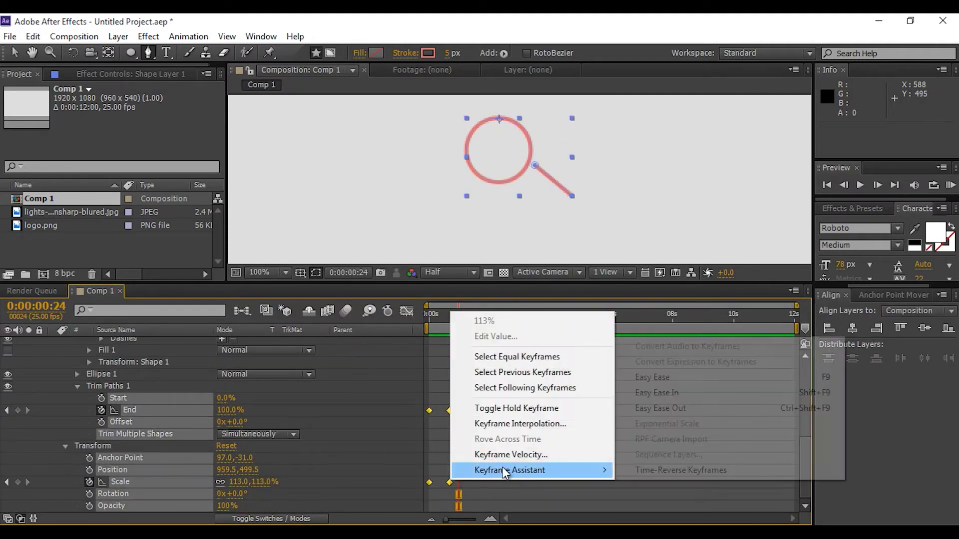
click(678, 379)
Apply Easy Ease to both Trim Paths End keyframes of the handle's Shape 1
scroll(523, 428, up, 6)
scroll(487, 405, up, 3)
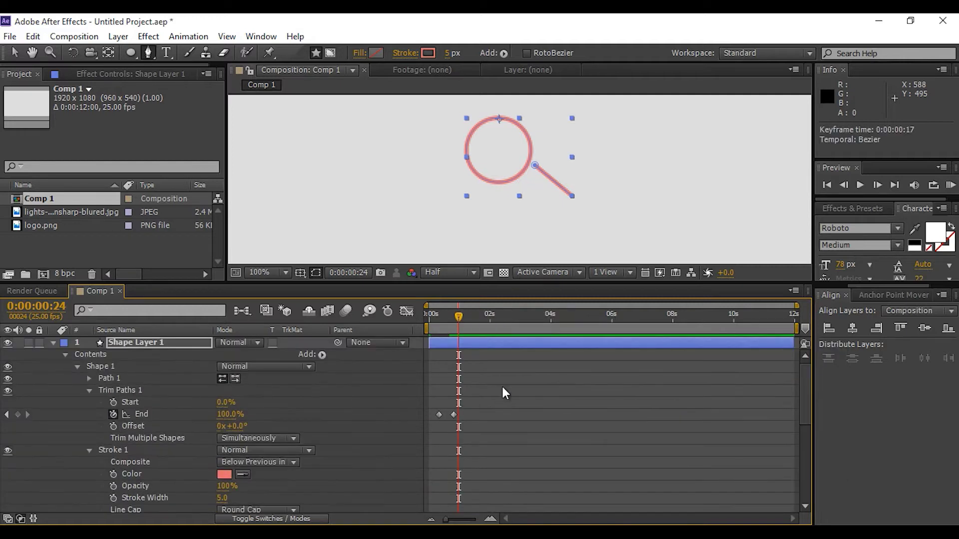
drag(502, 387, 442, 433)
right_click(454, 416)
mouse_move(530, 406)
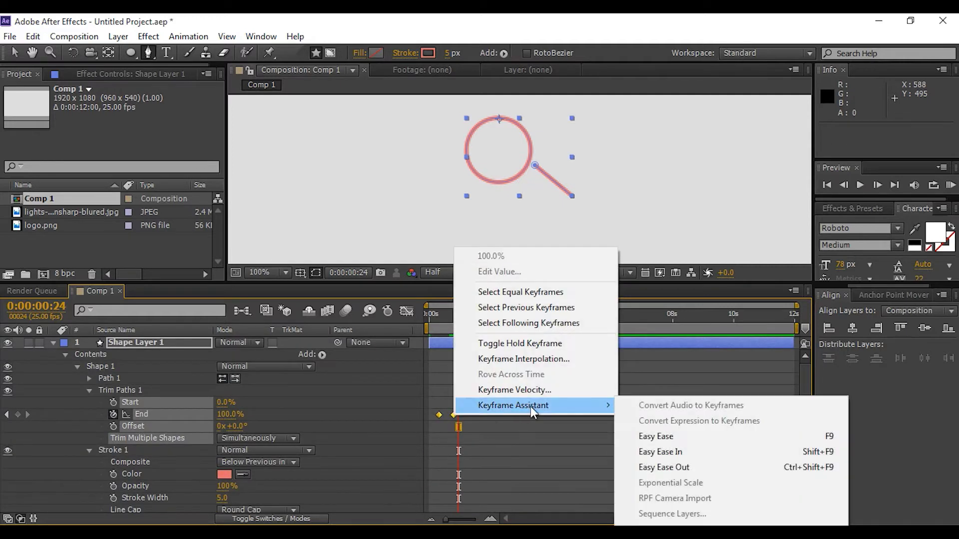
click(674, 441)
Preview the eased magnifying-glass animation from the first frame
click(521, 361)
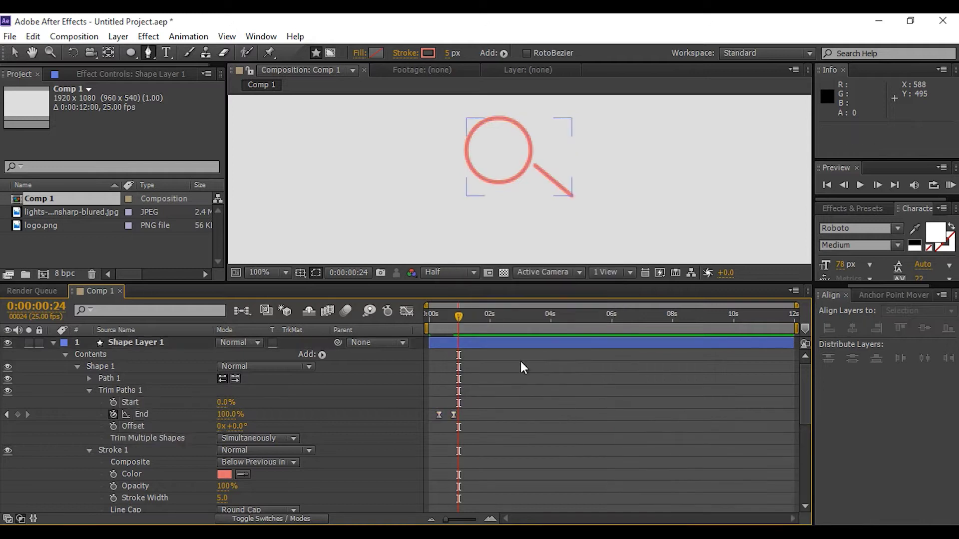
drag(457, 317, 428, 316)
key(space)
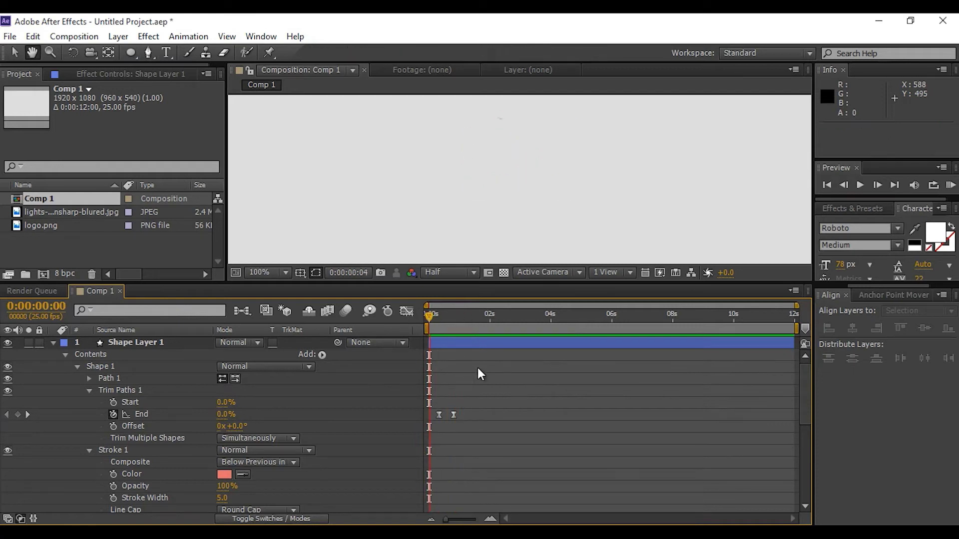
Replay the animation to check the magnifying glass with its 10 px strokes in the wider composition
click(558, 191)
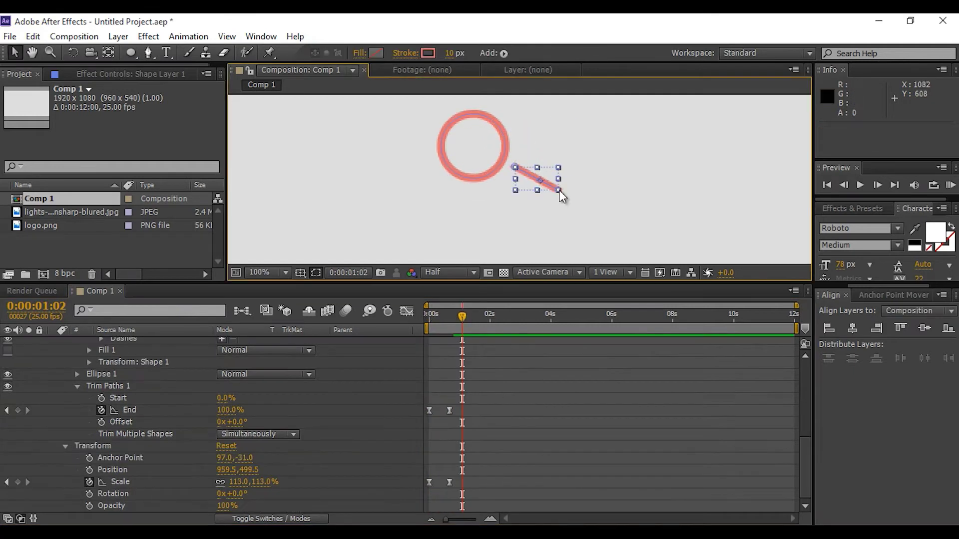
key(space)
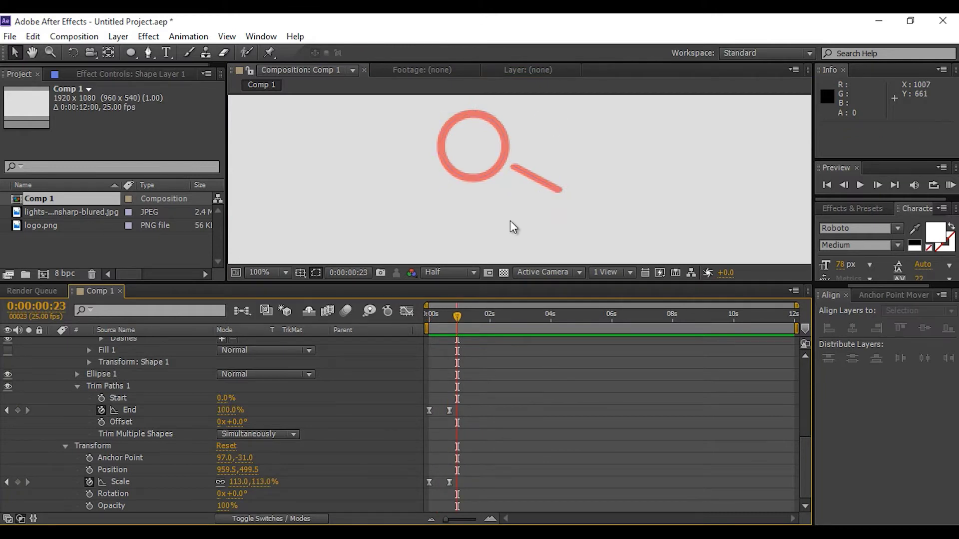
scroll(519, 214, down, 2)
scroll(593, 241, down, 2)
scroll(517, 193, up, 2)
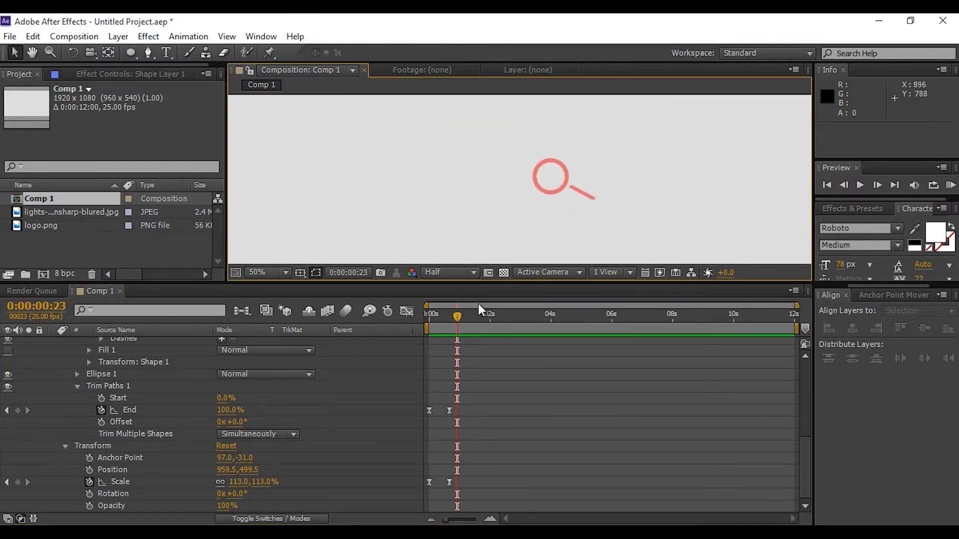
key(space)
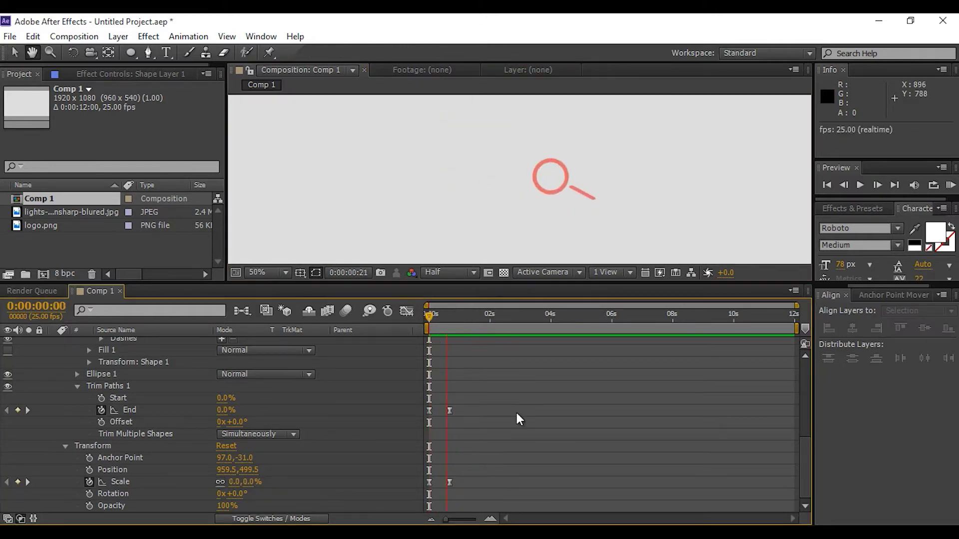
key(space)
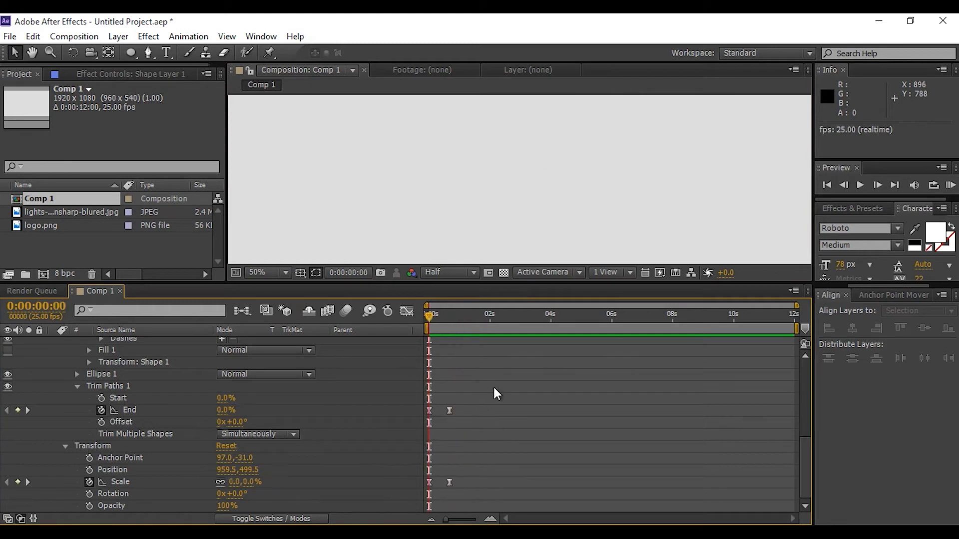
Move the last keyframes of the circle's Trim Paths End and the layer's Scale to 0:00:00:11
drag(494, 388, 433, 491)
click(441, 483)
click(440, 482)
drag(477, 389, 440, 484)
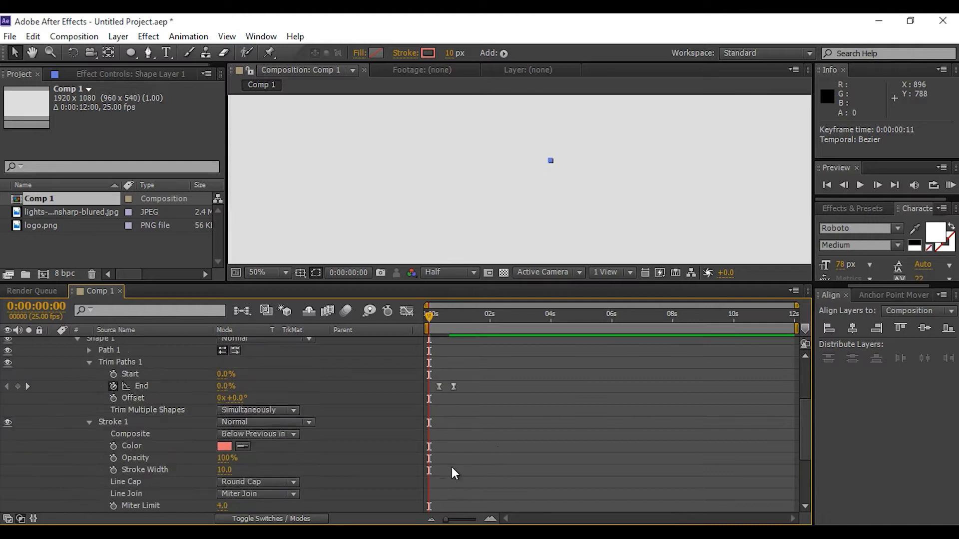
Move the handle's last Trim Paths End keyframe earlier, to about 0:00:00:15, and preview the timing from the first frame
scroll(483, 391, up, 2)
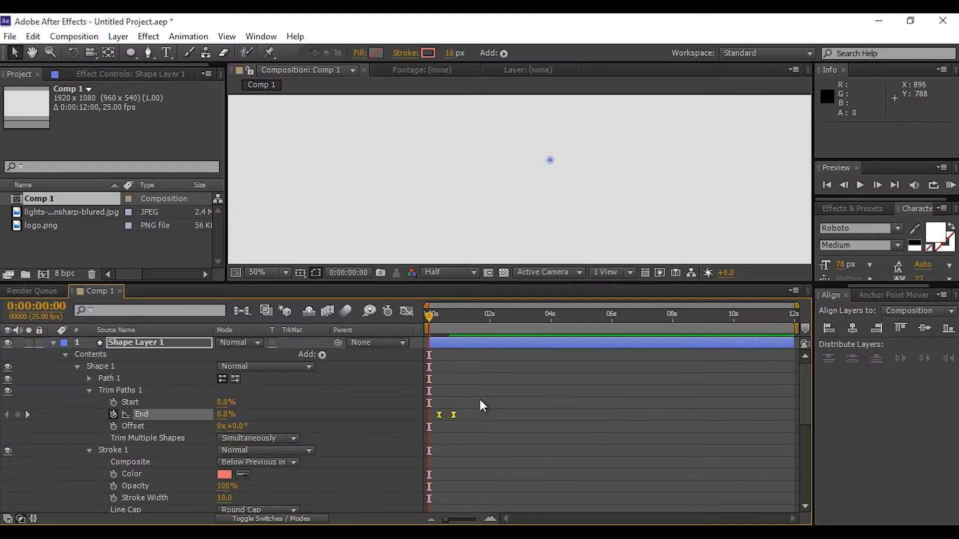
click(453, 415)
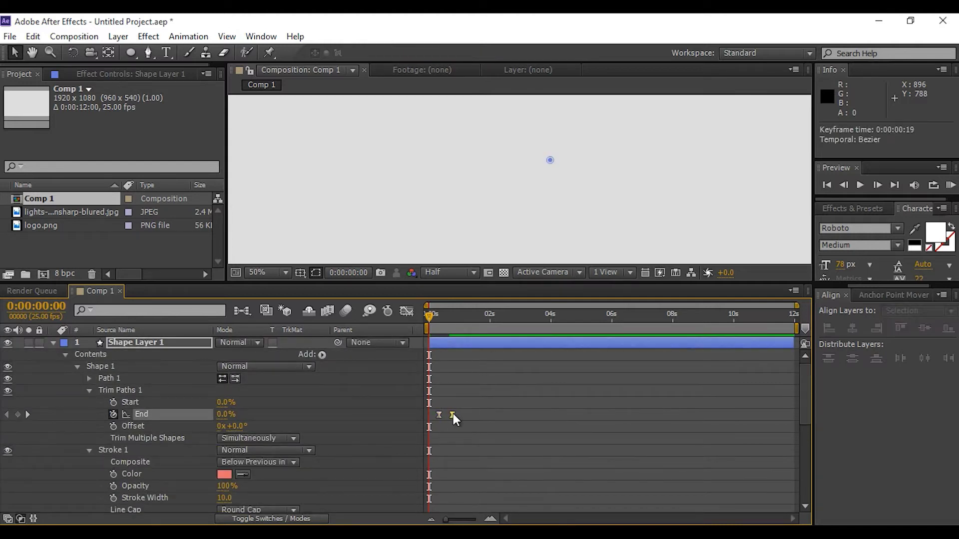
click(489, 405)
key(space)
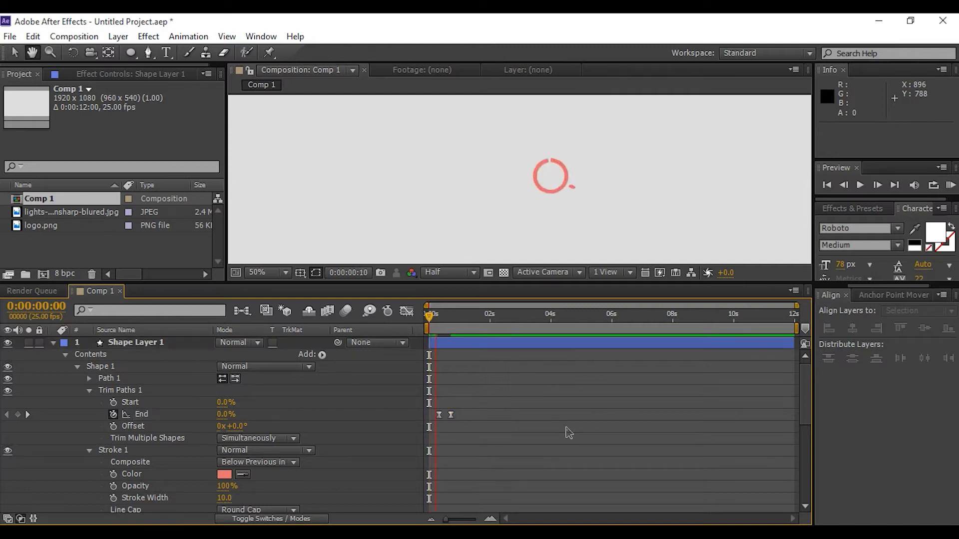
click(449, 314)
drag(451, 415, 448, 415)
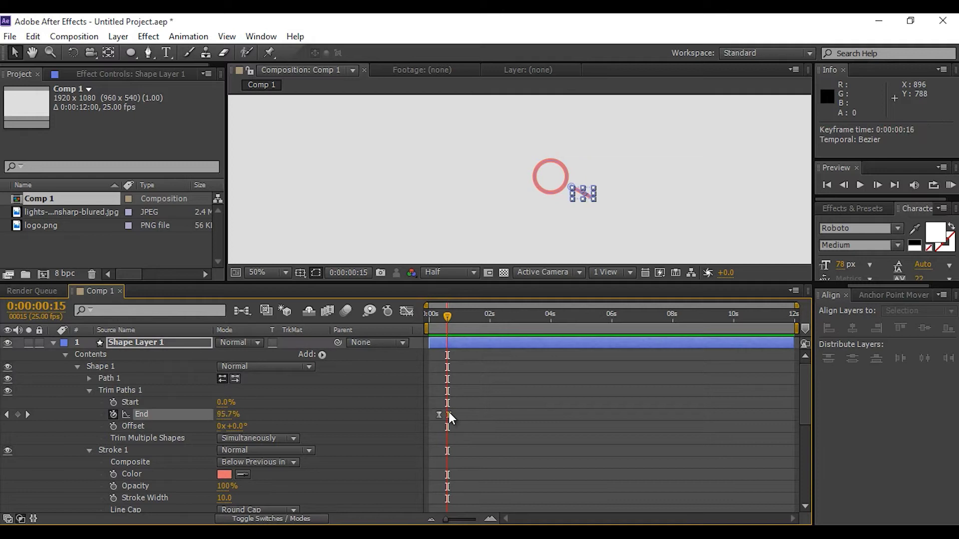
click(429, 314)
click(547, 413)
key(space)
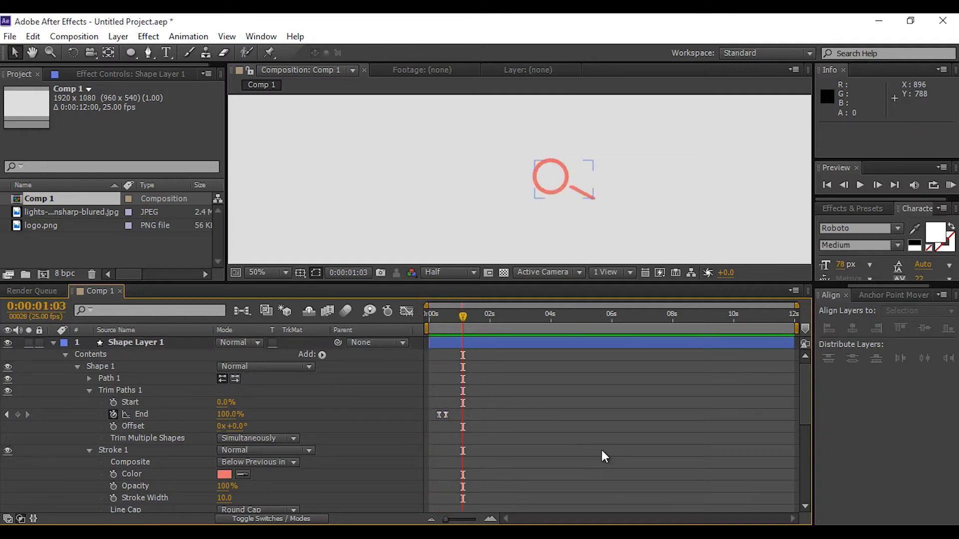
Collapse Shape Layer 1 and draw a short horizontal line with the Pen tool just left of the circle, on a new shape layer
click(53, 342)
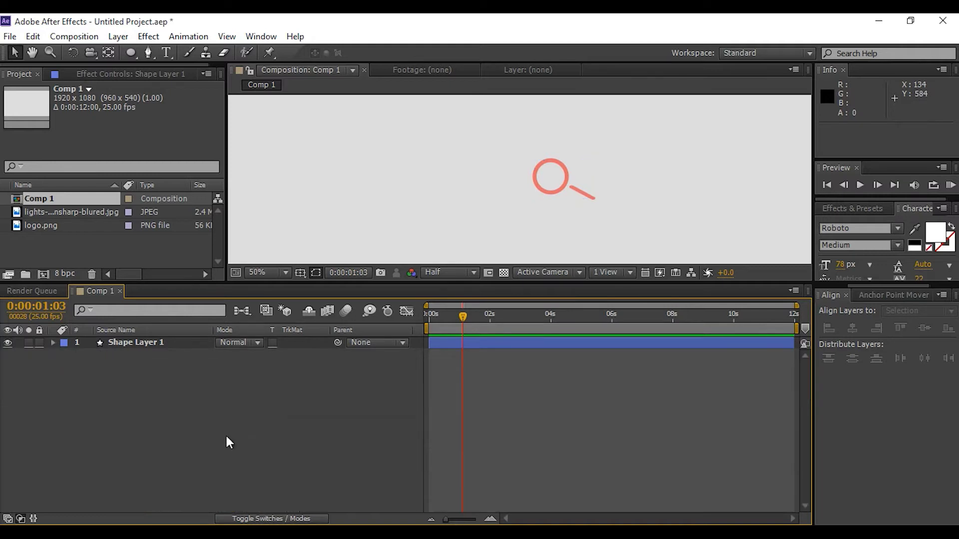
click(150, 52)
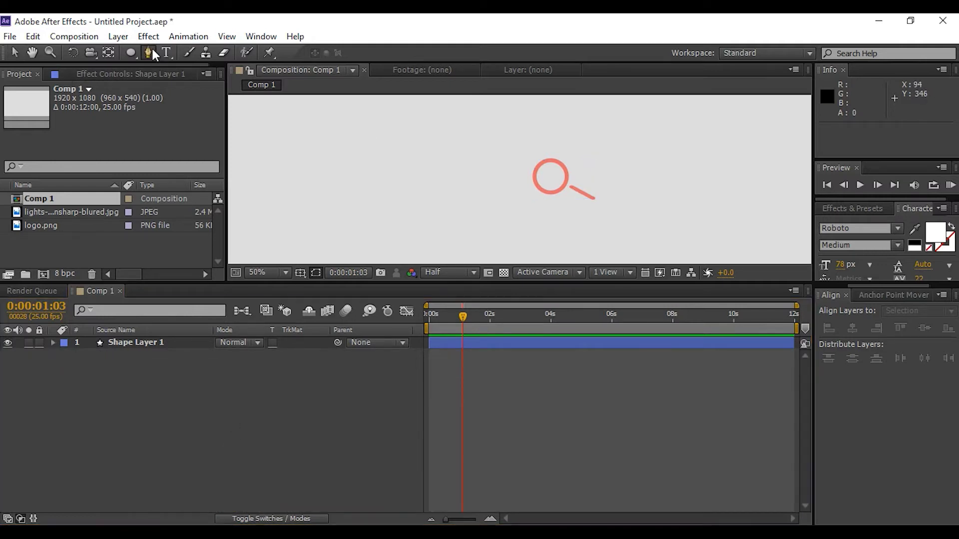
click(522, 174)
click(498, 174)
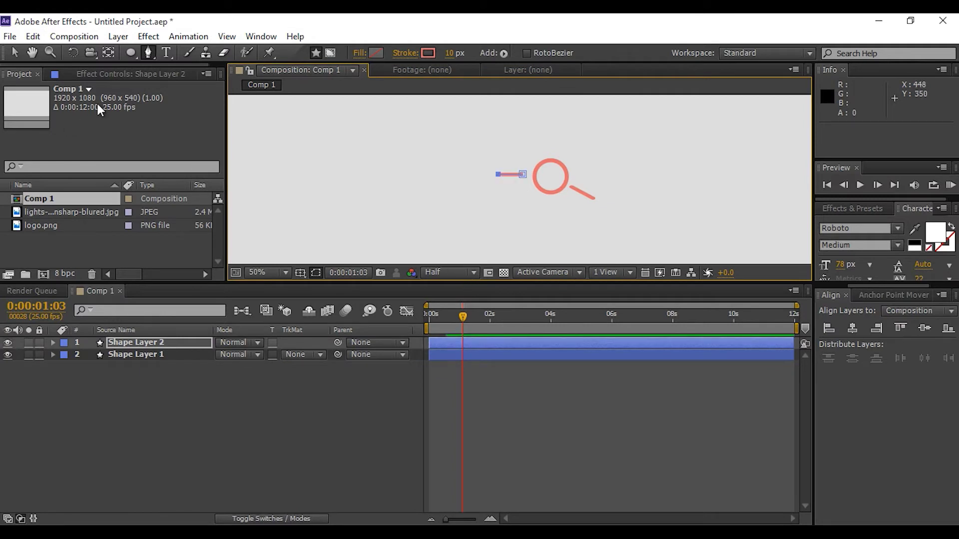
click(14, 52)
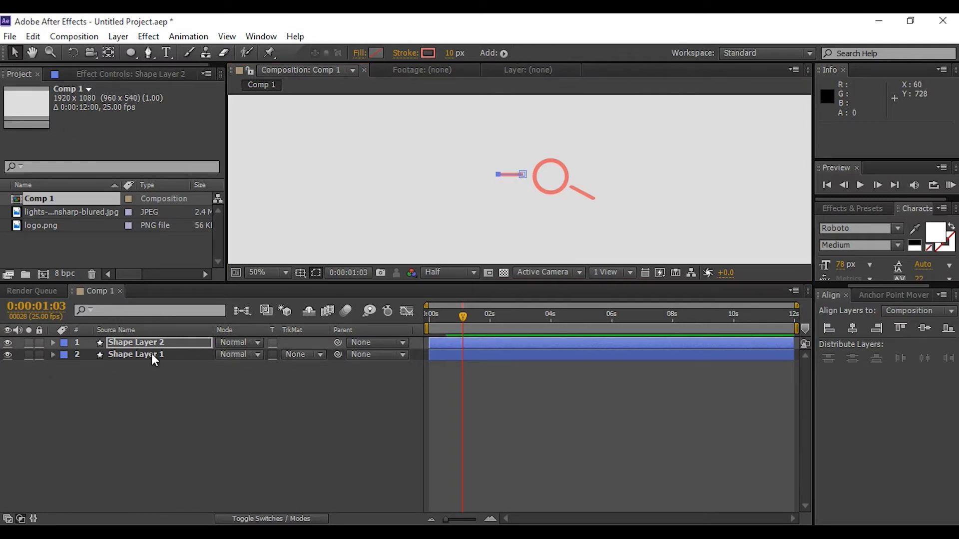
Add Trim Paths to Shape 1 of Shape Layer 2 and reveal its Start, End and Offset properties
click(53, 343)
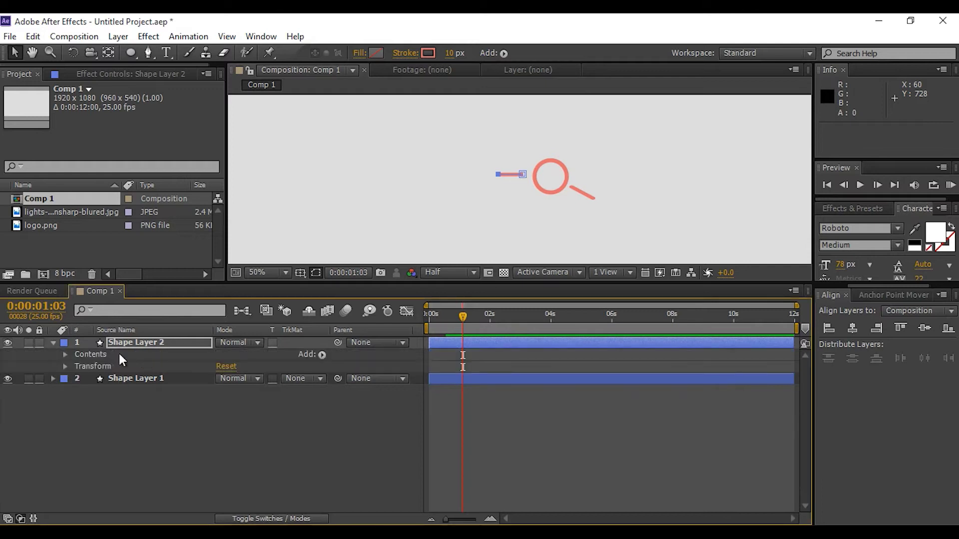
click(65, 354)
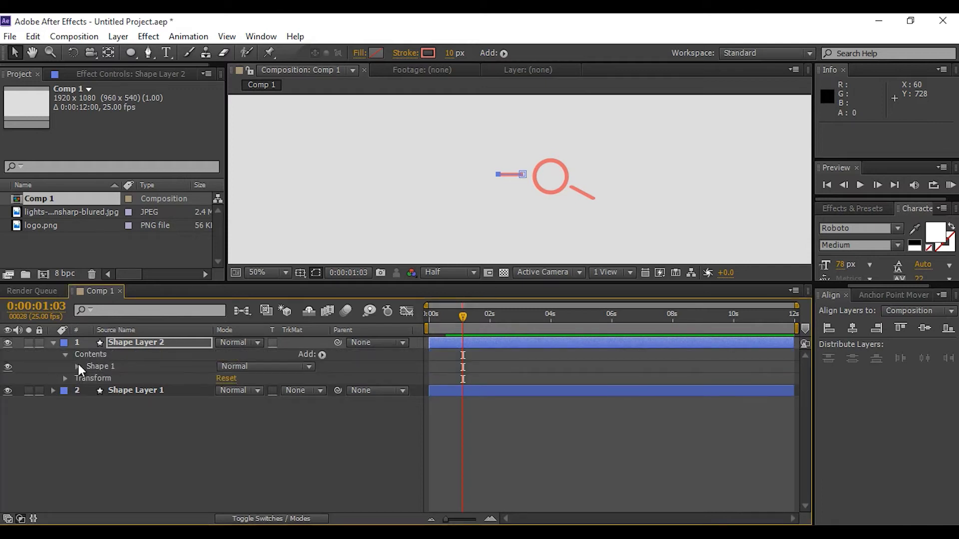
click(77, 366)
click(125, 367)
click(322, 355)
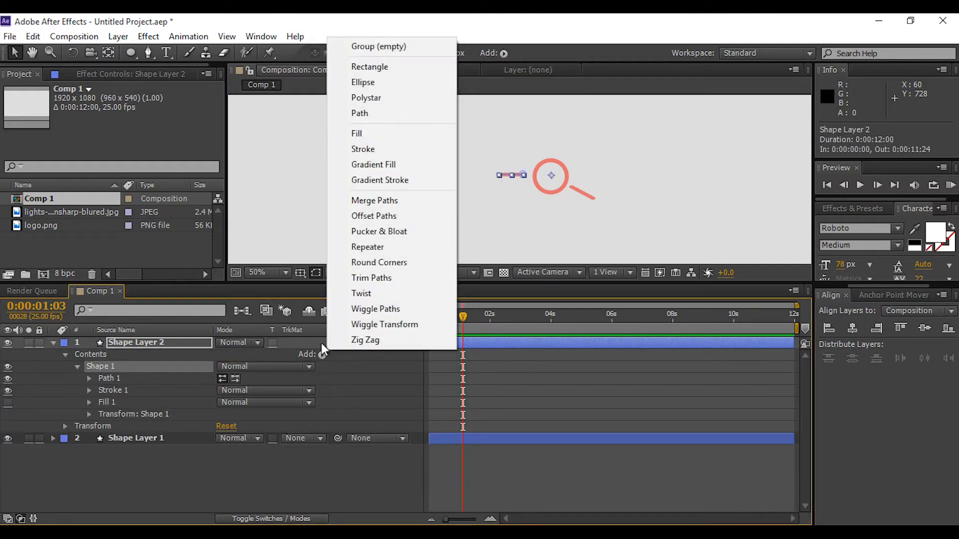
click(372, 277)
key(period)
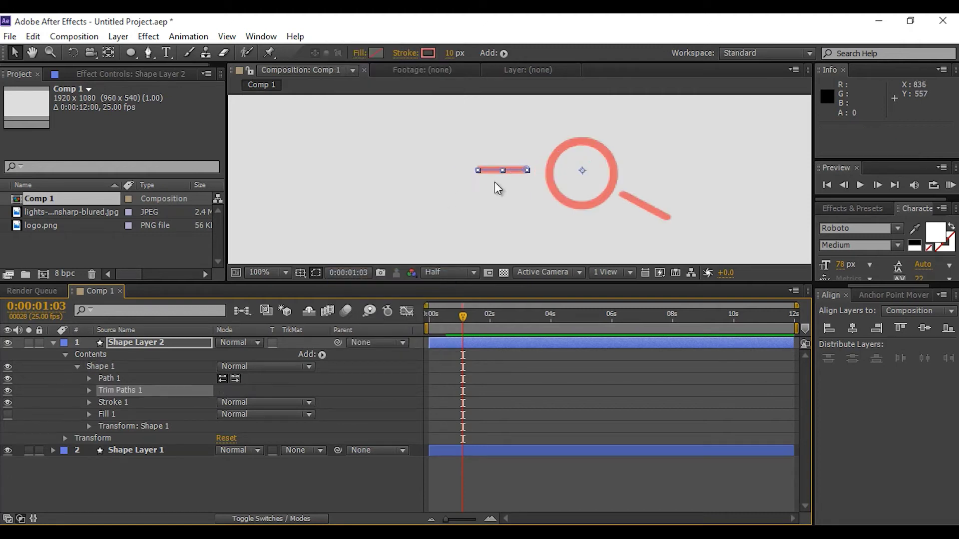
click(89, 390)
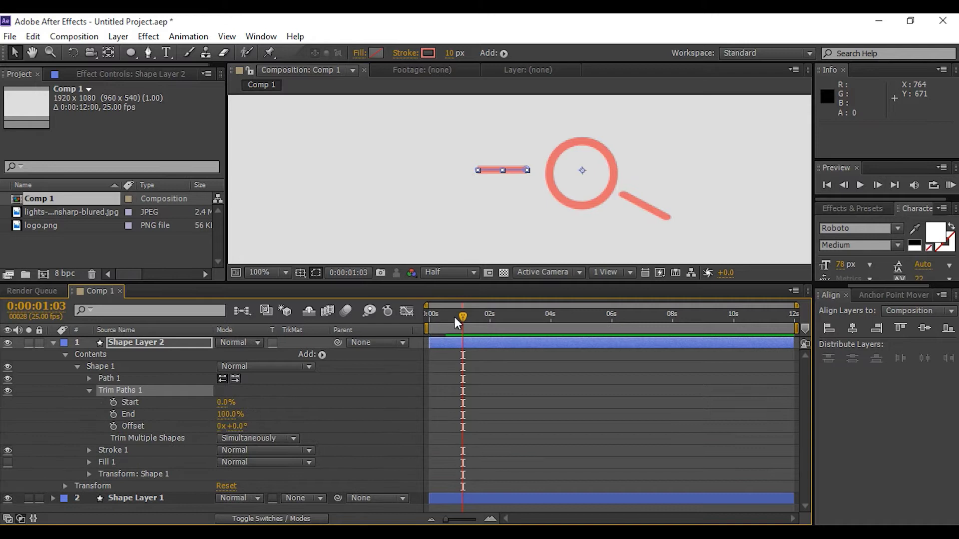
Keyframe the line's Trim Paths End at 0% on 0:00:00:09 and 100% on 0:00:00:21
mouse_move(456, 316)
mouse_down()
mouse_move(426, 324)
mouse_move(424, 314)
mouse_move(439, 316)
mouse_up()
key(space)
key(space)
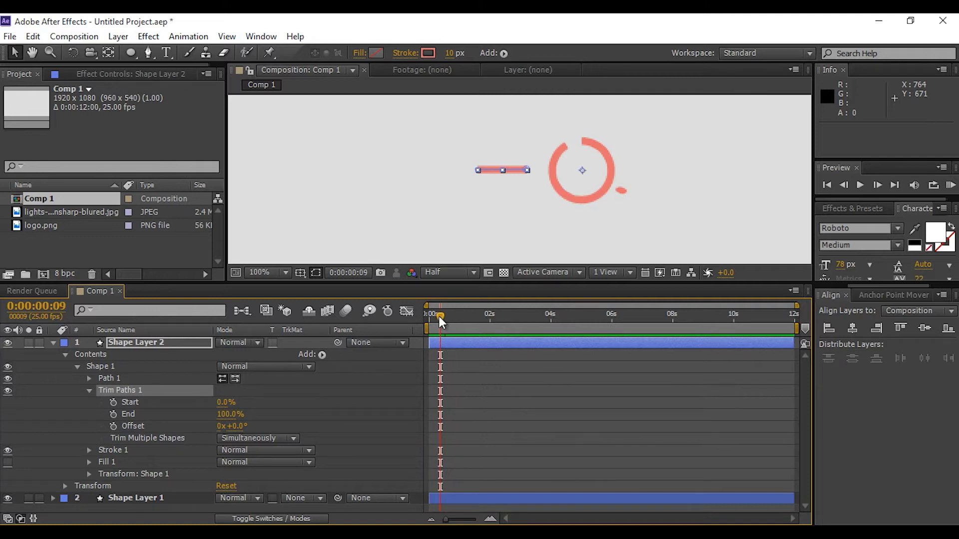
click(113, 414)
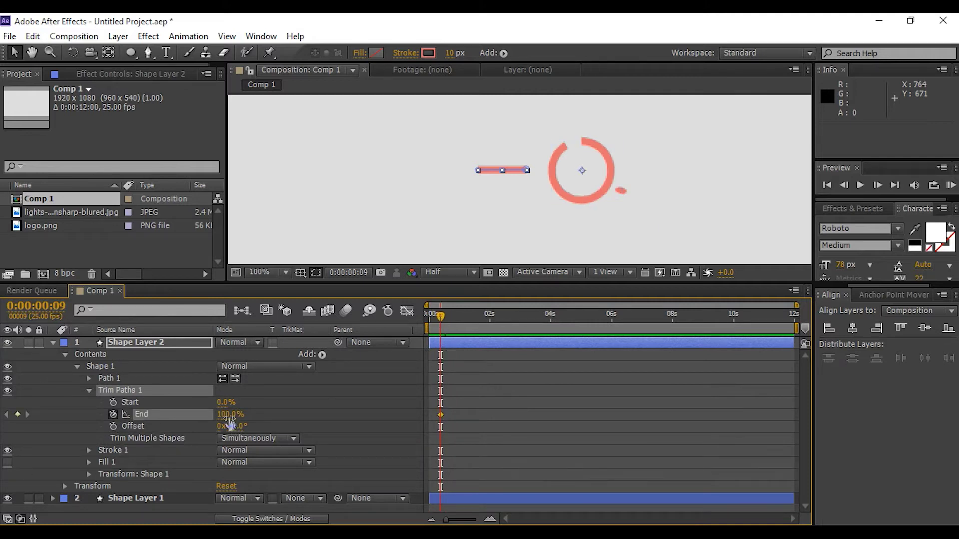
drag(228, 415, 191, 422)
drag(440, 316, 454, 316)
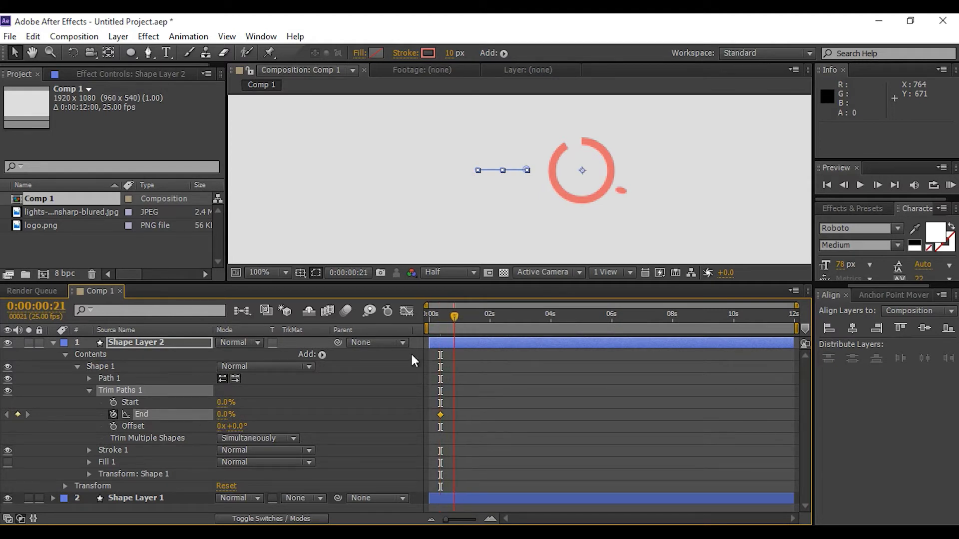
drag(228, 415, 307, 415)
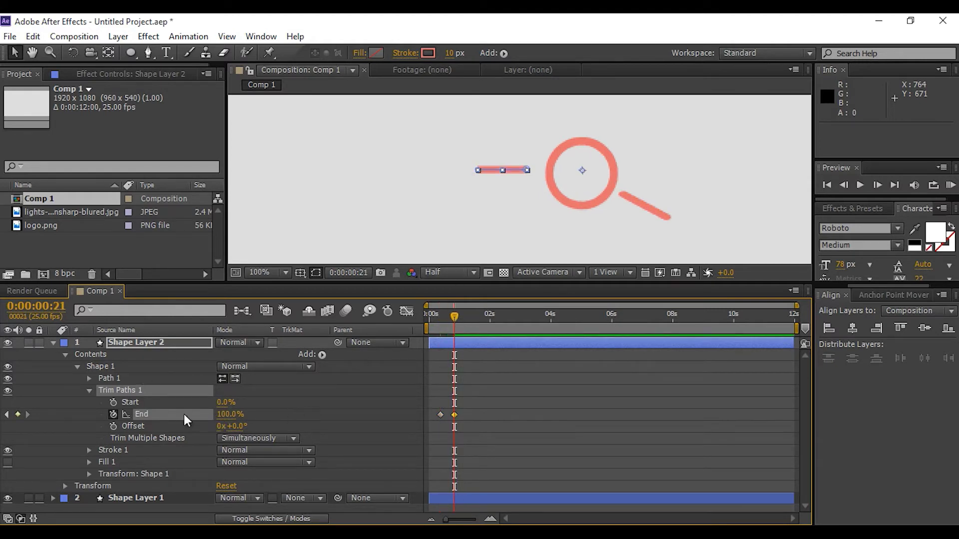
Keyframe the line's Trim Paths Start at 100% on 0:00:00:21 and 0% on 0:00:00:09
click(113, 403)
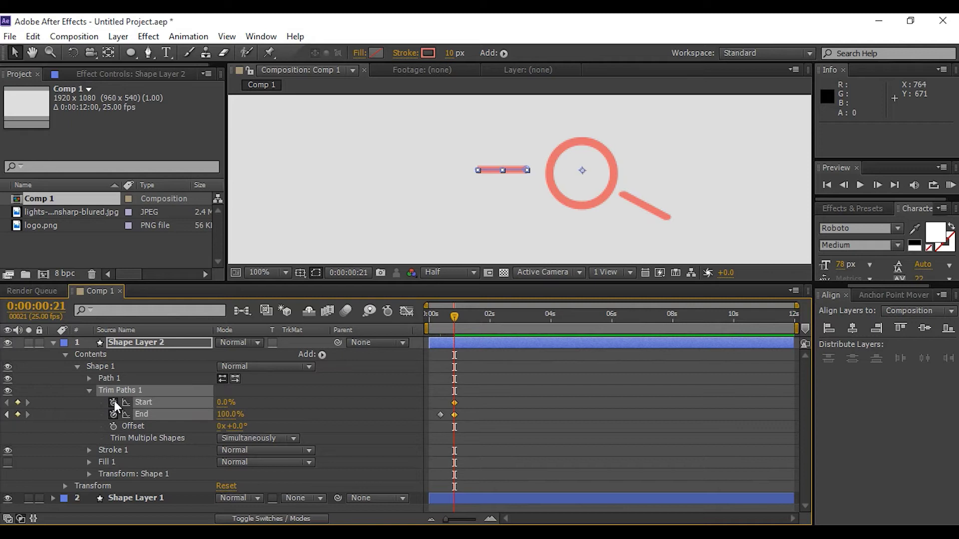
click(248, 407)
drag(225, 403, 313, 401)
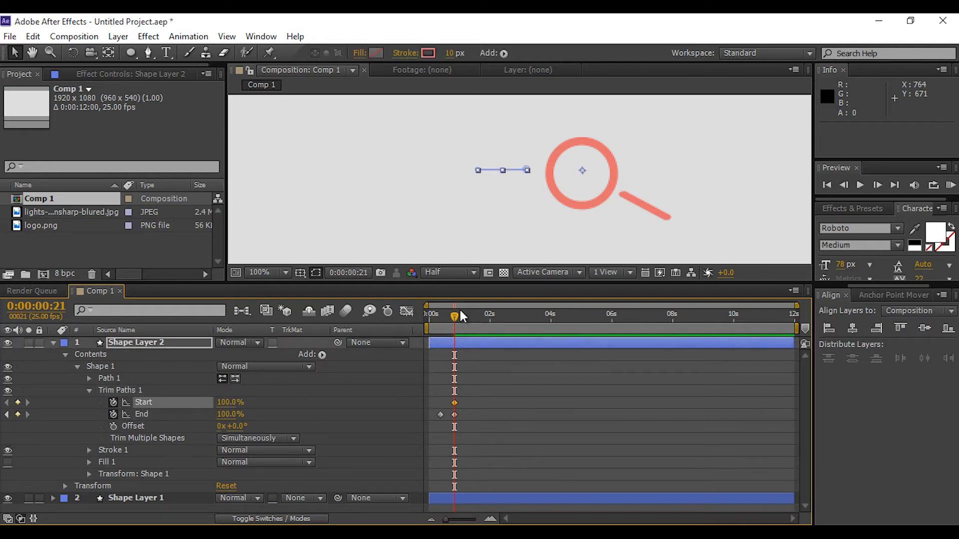
drag(227, 403, 96, 400)
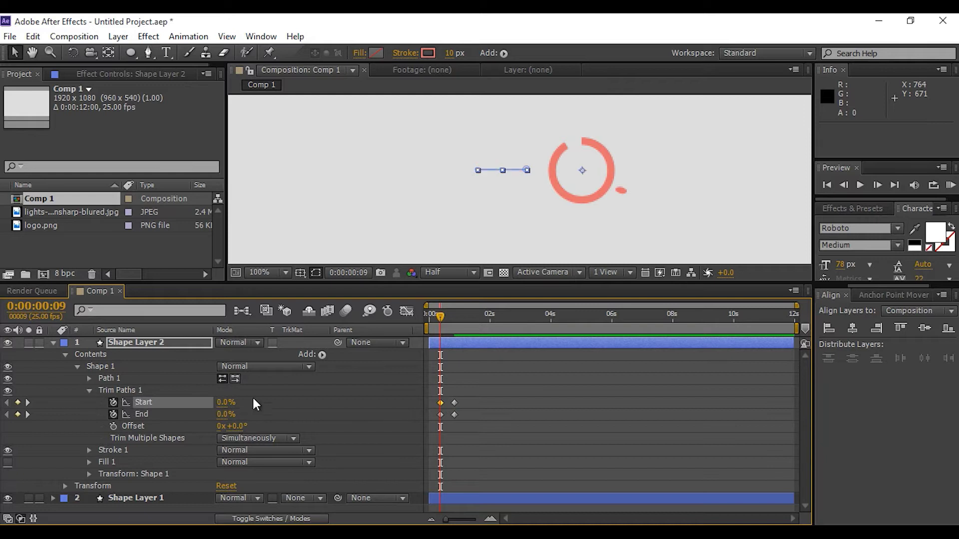
Shift both Trim Paths Start keyframes about four frames later, ending at 0:00:01:00, and preview the line from the first frame
click(455, 403)
drag(479, 391, 426, 408)
drag(486, 396, 459, 402)
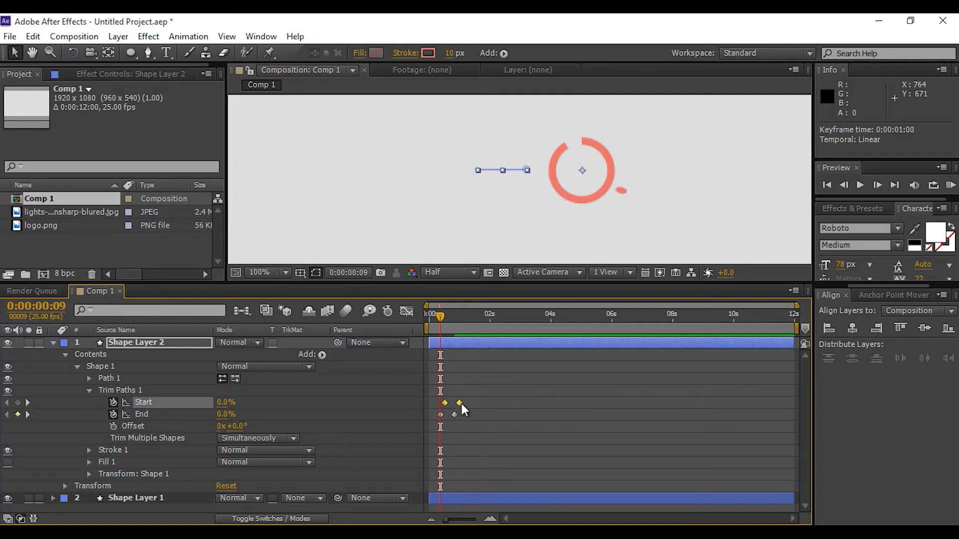
click(497, 412)
drag(440, 315, 429, 314)
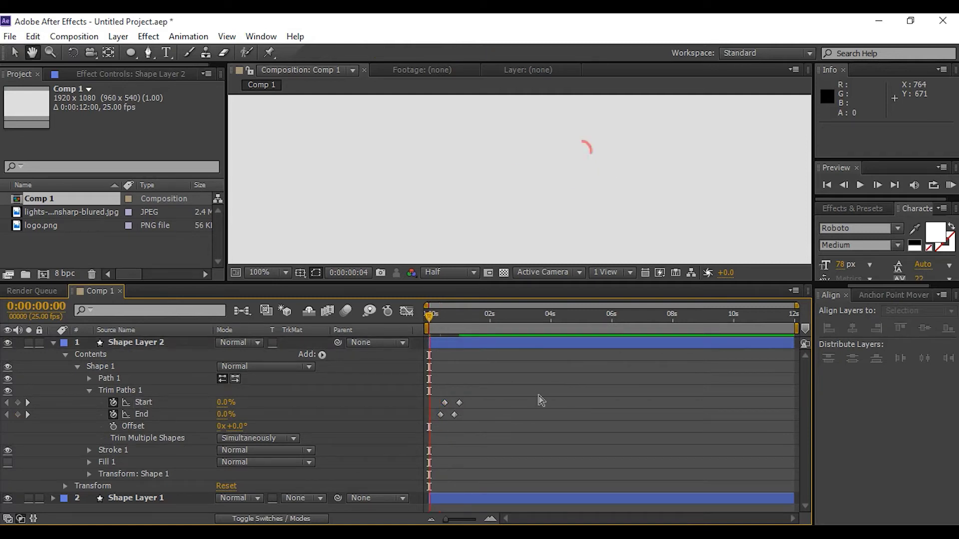
key(space)
Apply Easy Ease to all Trim Paths Start and End keyframes of the line
drag(467, 398, 421, 428)
right_click(455, 413)
mouse_move(559, 405)
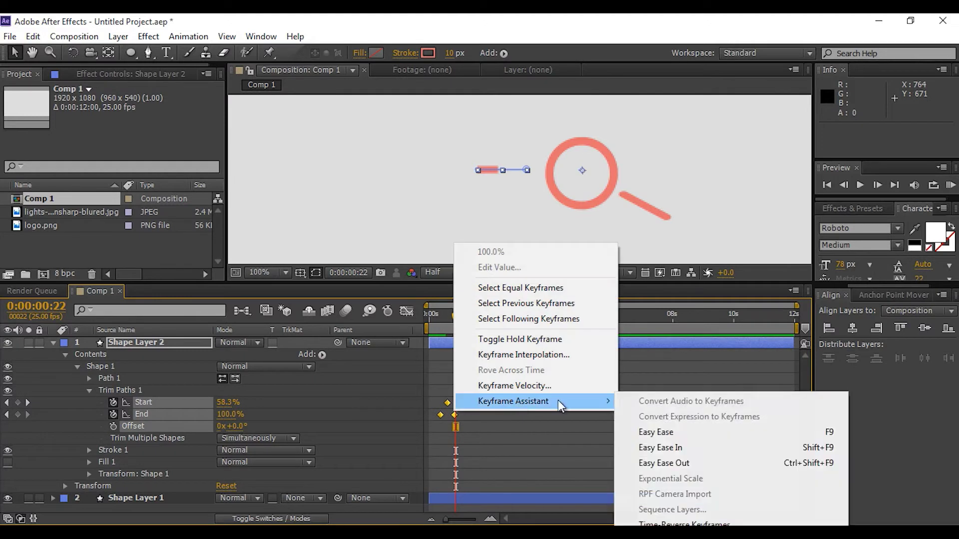
click(654, 432)
Retime the line's Trim Paths keyframes earlier, End to about frames 3 and 10 and Start to about frames 9 and 16, and preview
drag(446, 520, 464, 519)
drag(522, 397, 437, 414)
click(546, 405)
key(space)
key(space)
click(575, 428)
drag(493, 316, 429, 316)
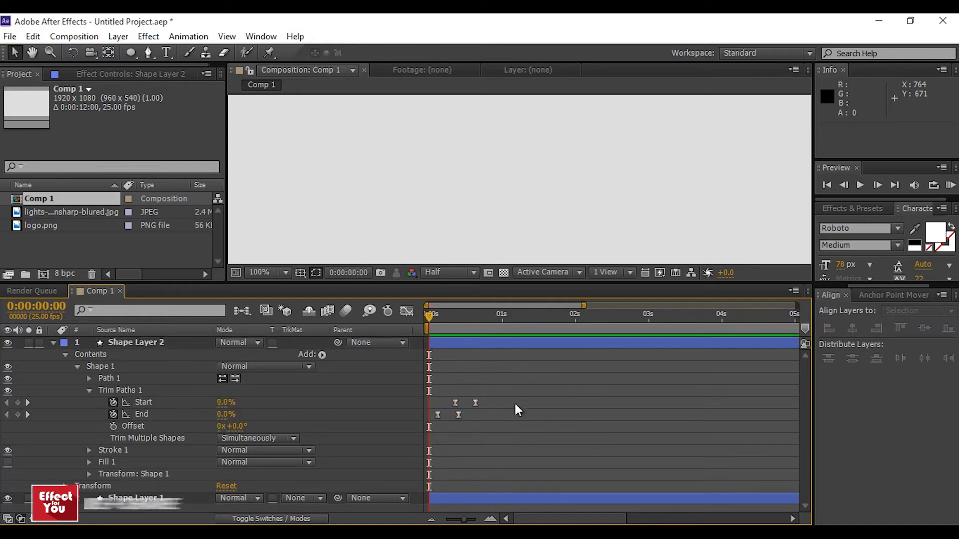
Set the Line Cap of the line's Stroke 1 to Round Cap and preview the animation
click(91, 450)
click(88, 450)
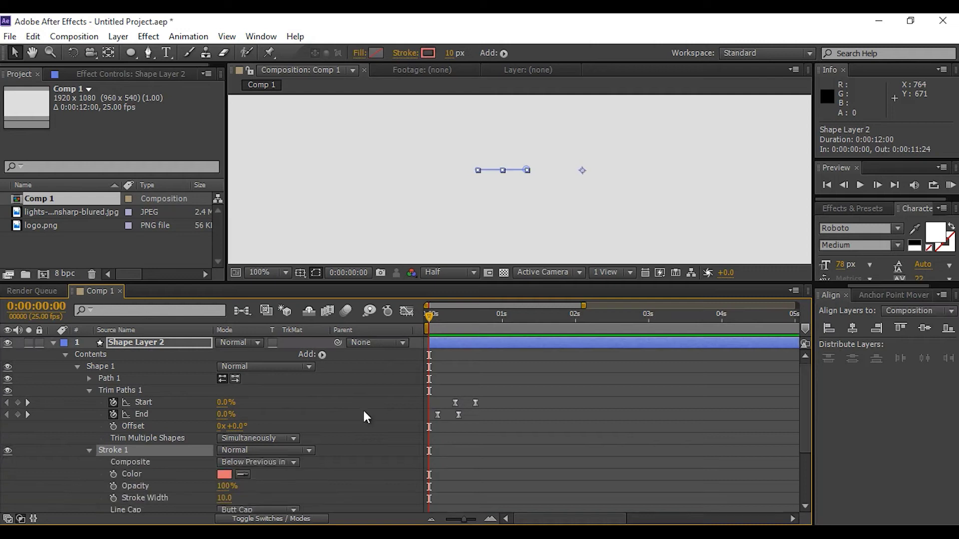
scroll(362, 409, down, 2)
click(446, 315)
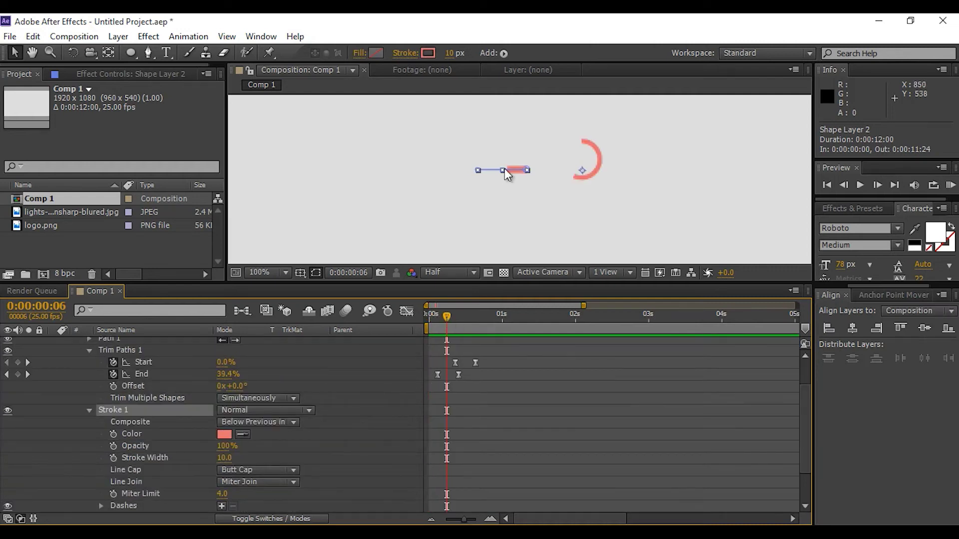
scroll(200, 489, down, 2)
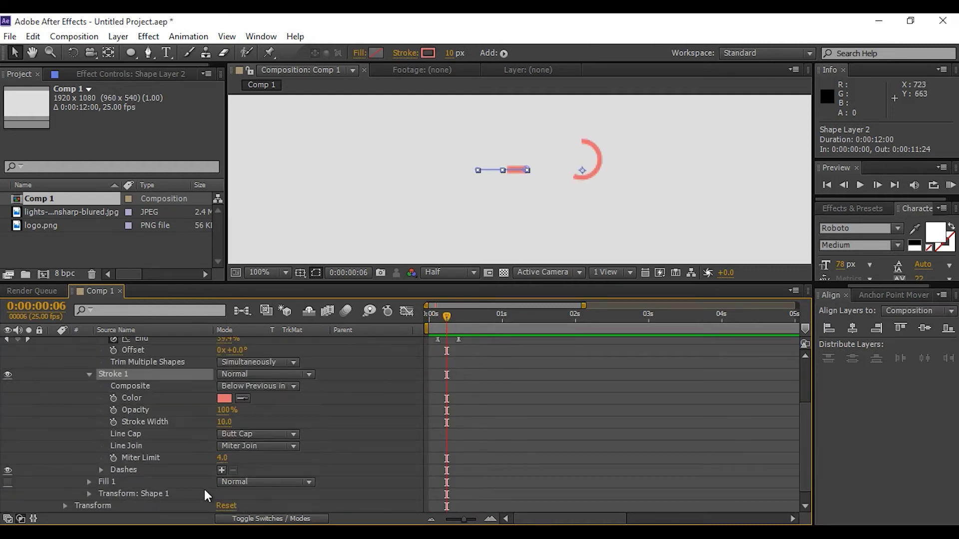
click(242, 434)
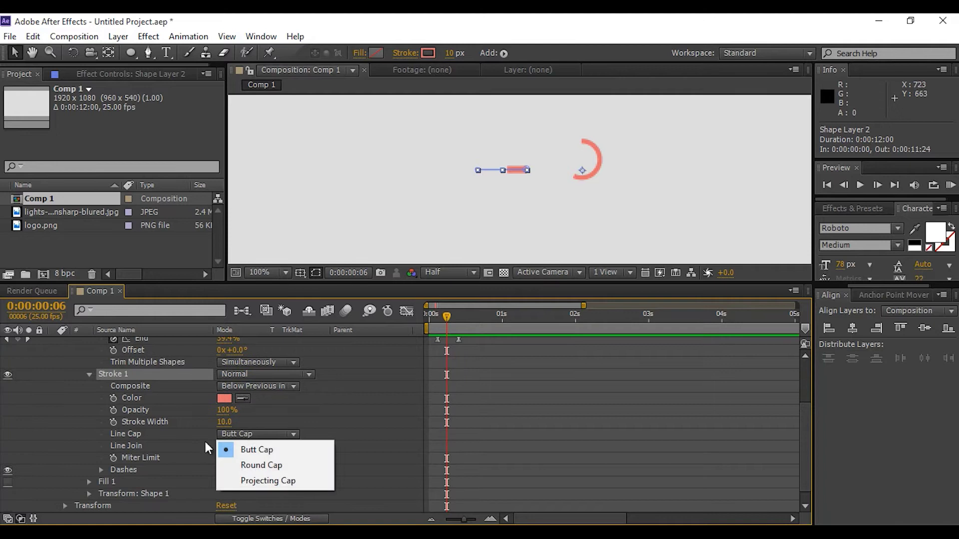
click(271, 468)
click(523, 392)
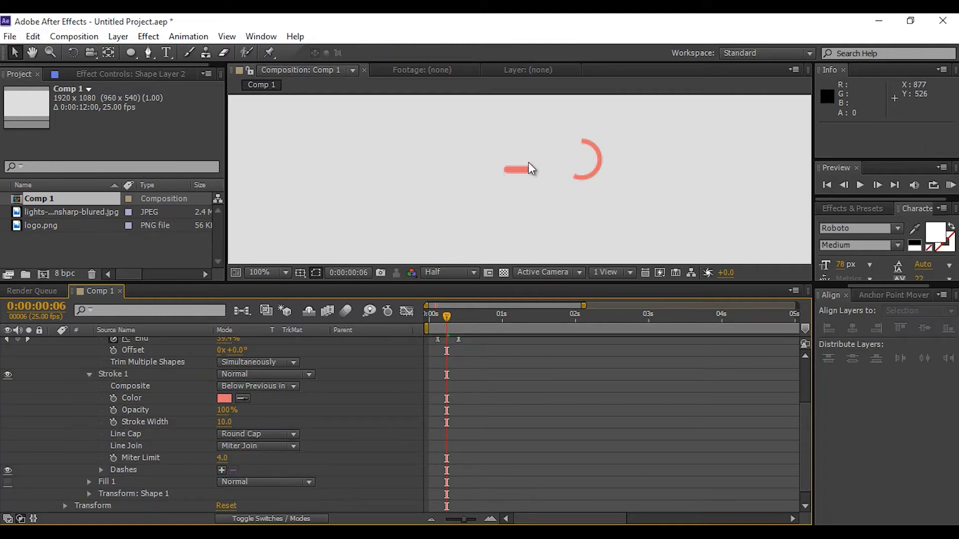
key(KP_0)
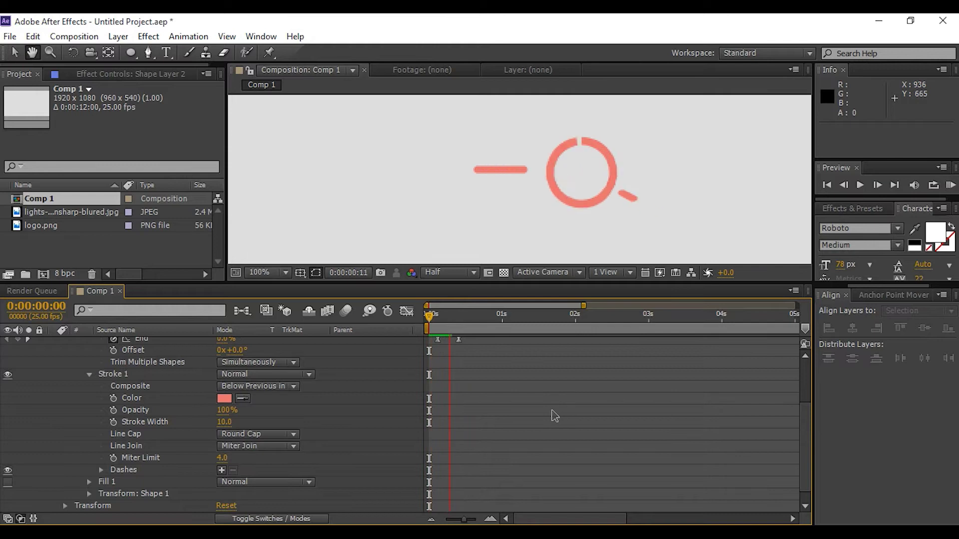
Collapse Shape Layer 2 and duplicate it at 0:00:00:08, moving the copy below the original line to position 960, 560
scroll(270, 355, up, 3)
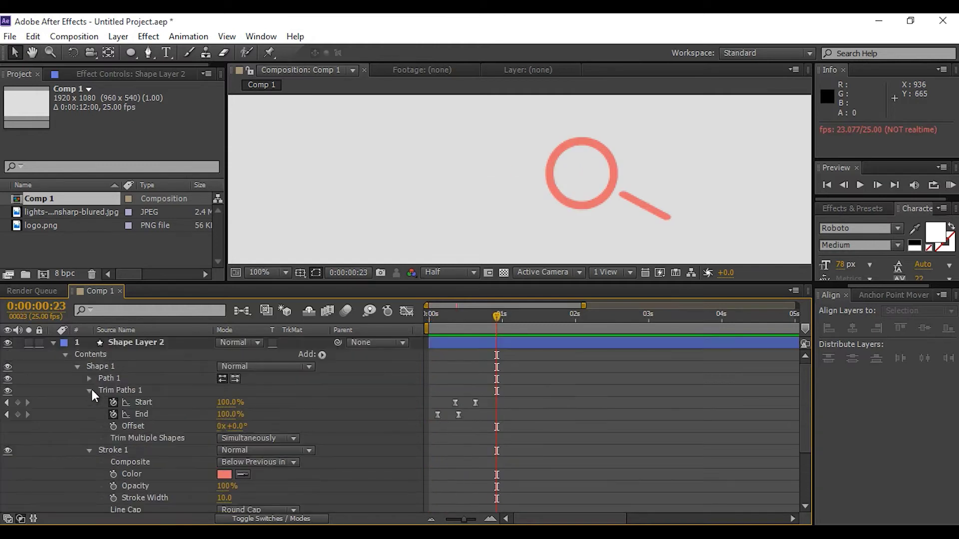
click(53, 342)
click(131, 344)
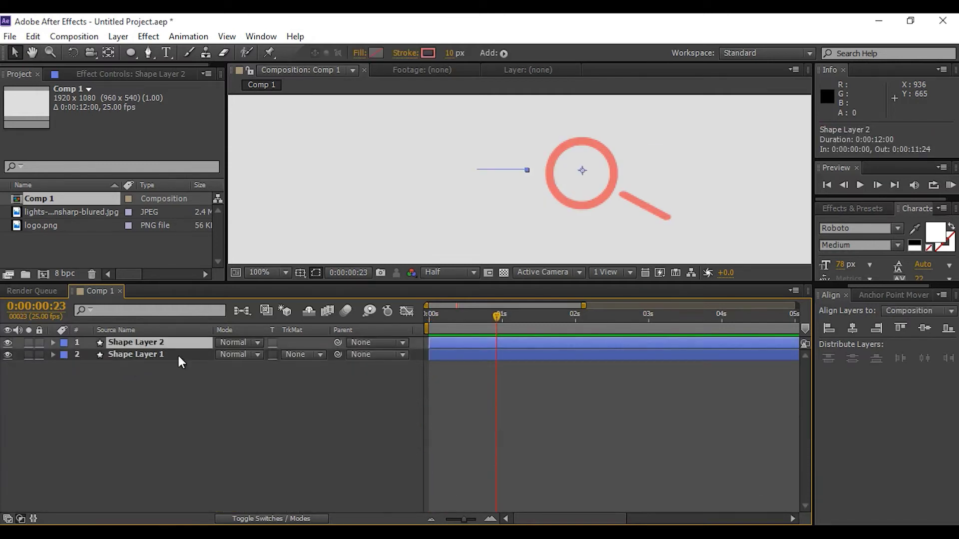
click(623, 220)
drag(431, 324, 454, 319)
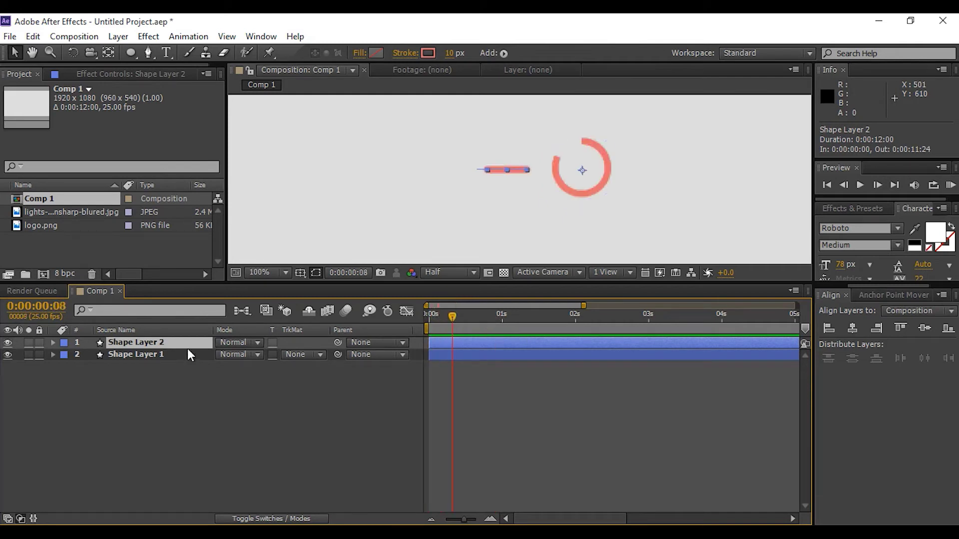
key(ctrl+d)
key(shift+Down)
key(shift+Down)
key(shift+Down)
key(shift+Down)
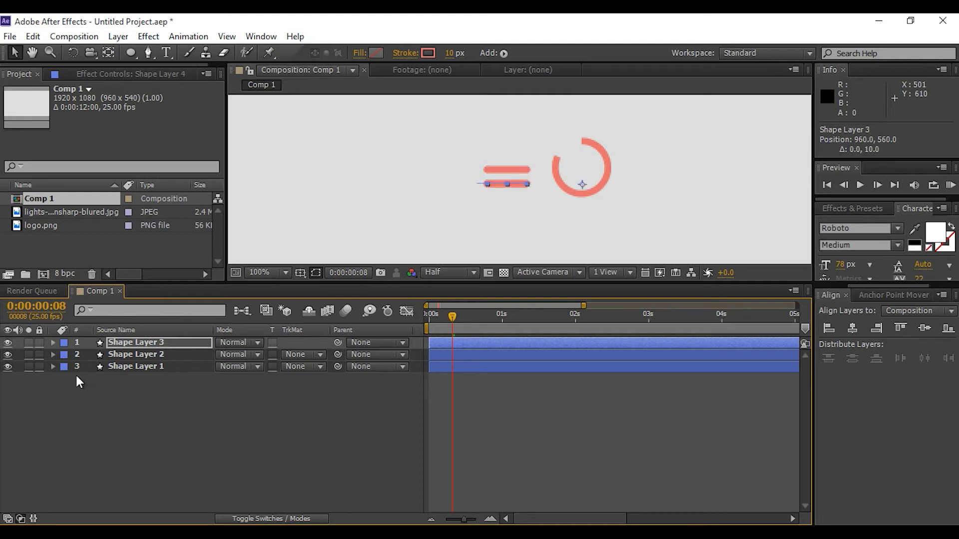
Duplicate Shape Layer 3 and move the copy above the original line to position 960, 520
key(ctrl+d)
key(shift+Up)
key(shift+Up)
key(shift+Up)
key(shift+Up)
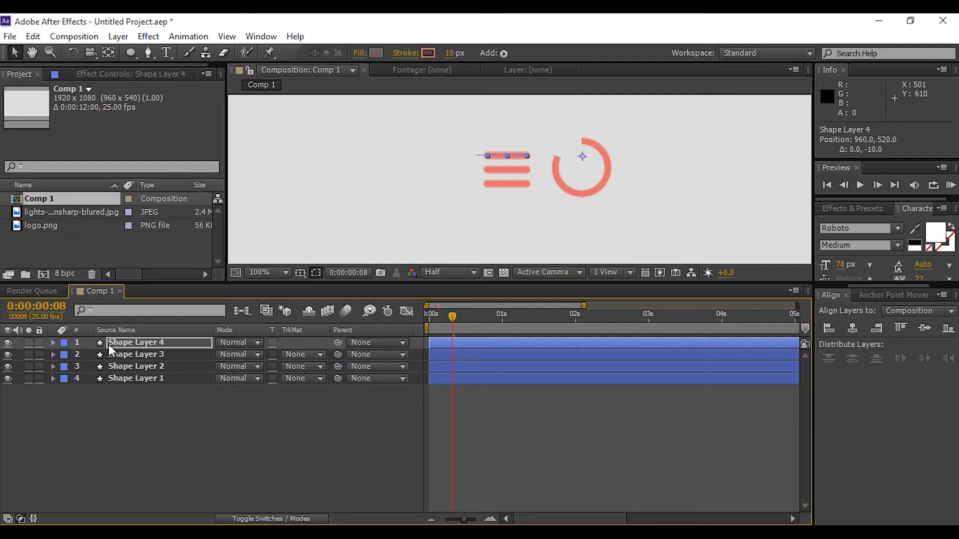
Stagger the duplicated lines by starting Shape Layer 3 at about 0:00:00:03 and Shape Layer 4 at about 0:00:00:05, and preview
key(u)
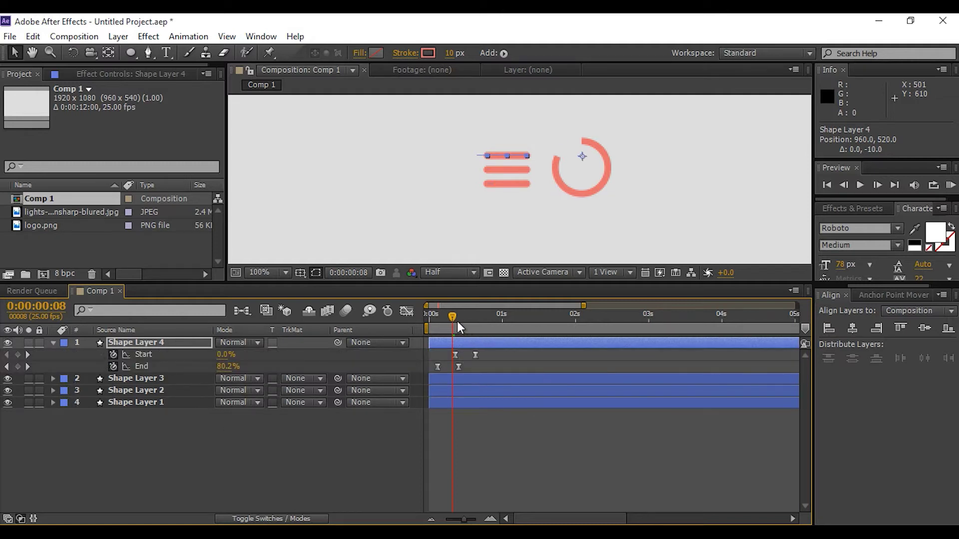
drag(481, 344, 486, 344)
click(472, 390)
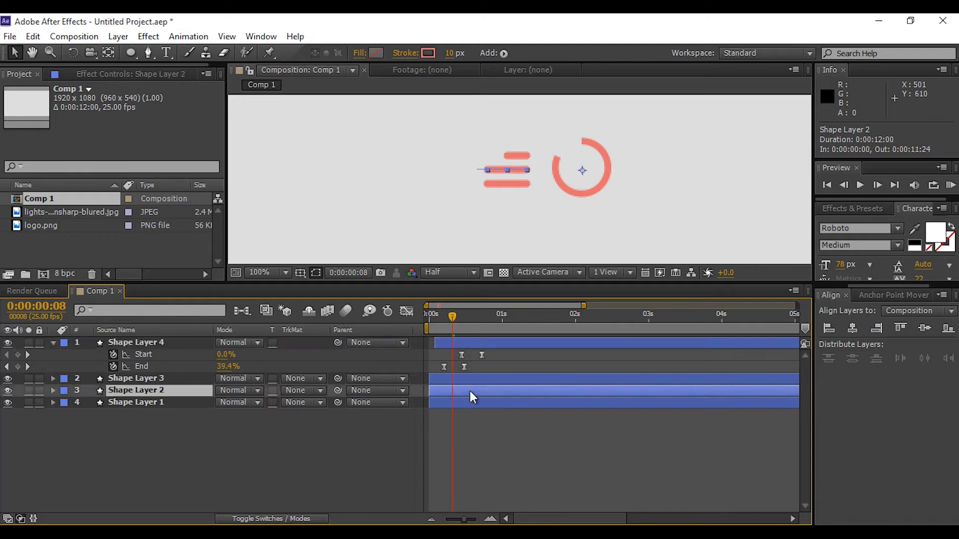
drag(466, 379, 492, 380)
key(u)
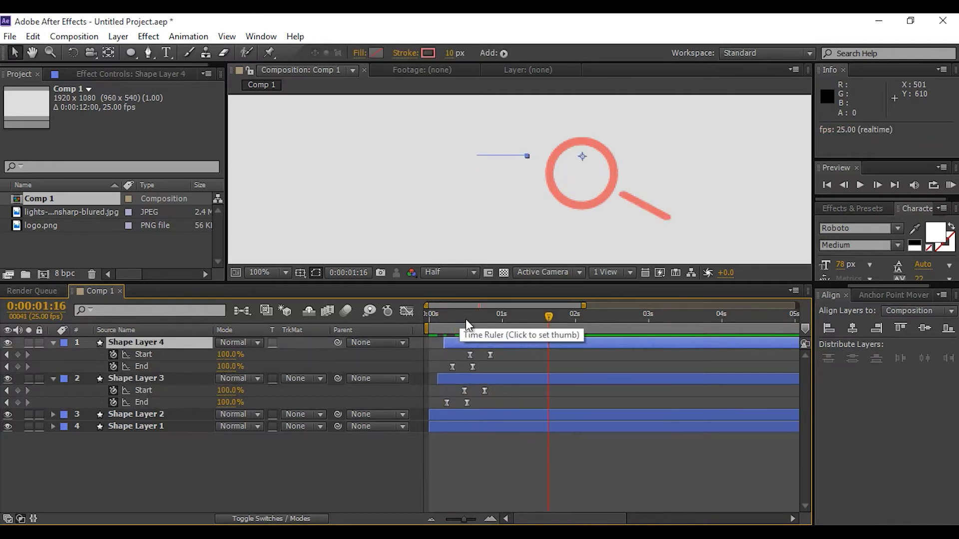
drag(465, 319, 422, 340)
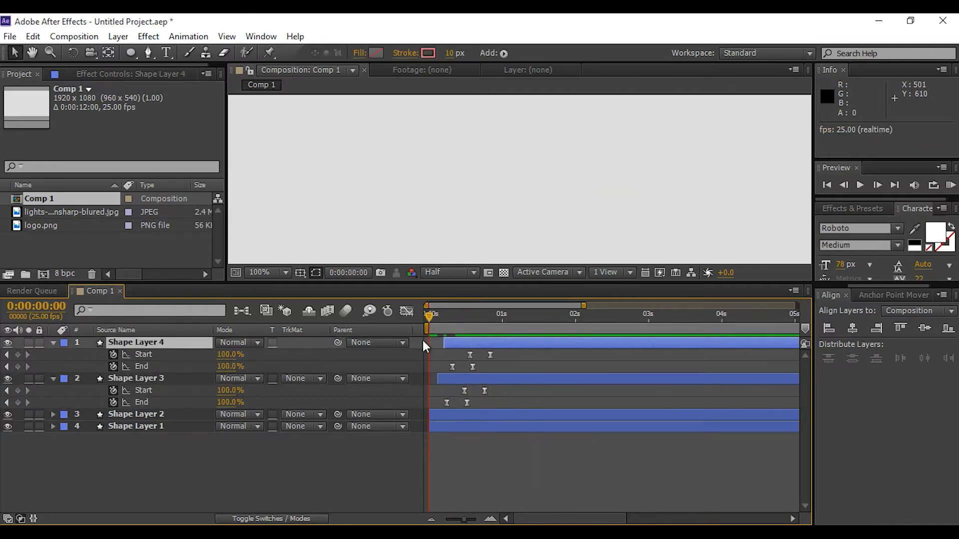
click(560, 463)
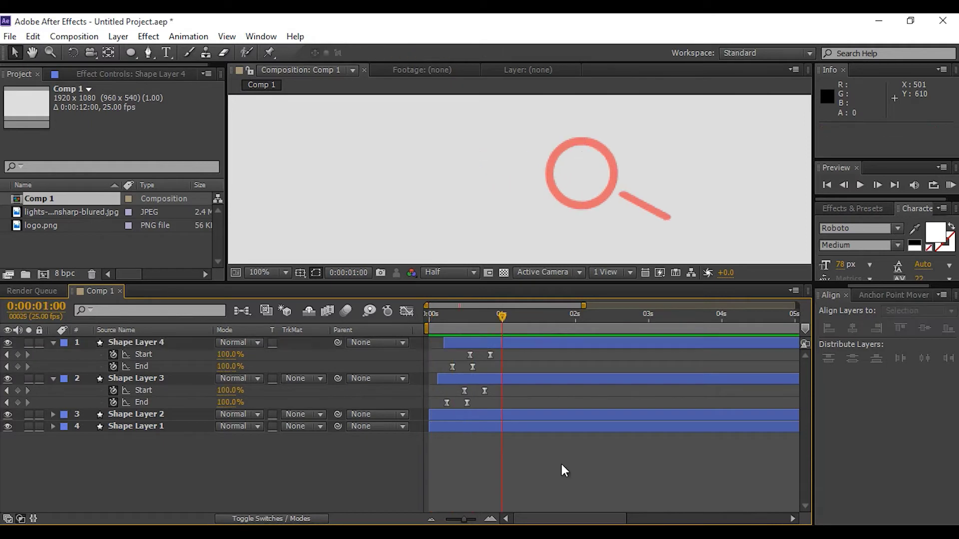
Collapse Shape Layers 4 and 3 and play the animation with the wider composition in view
click(53, 343)
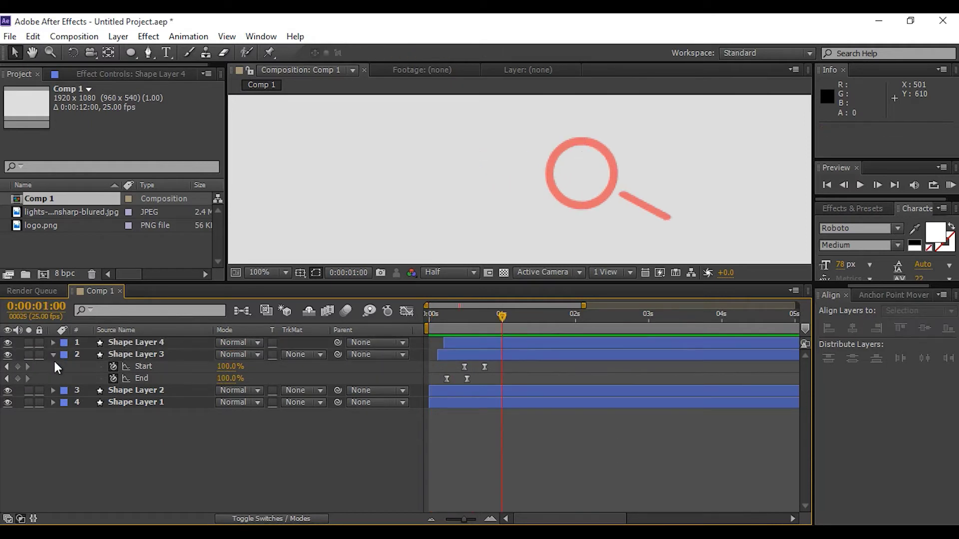
click(53, 355)
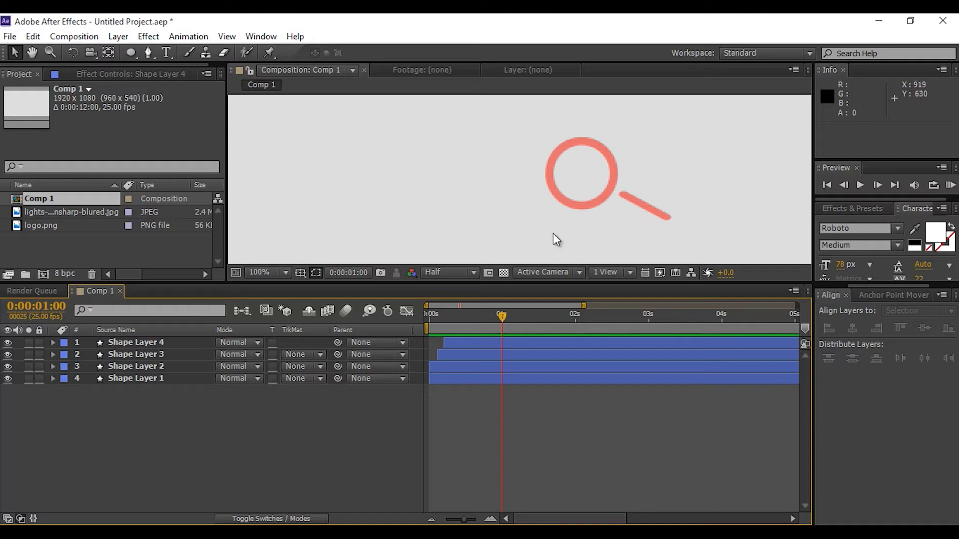
scroll(552, 234, down, 4)
key(space)
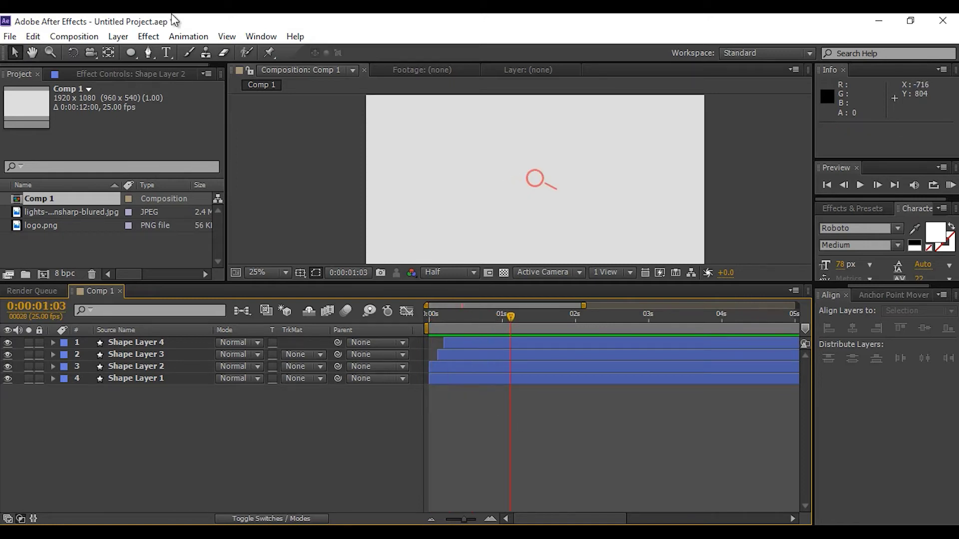
Draw a wide, short rounded rectangle over the magnifying glass, extending well past its handle, as a new shape layer
click(132, 50)
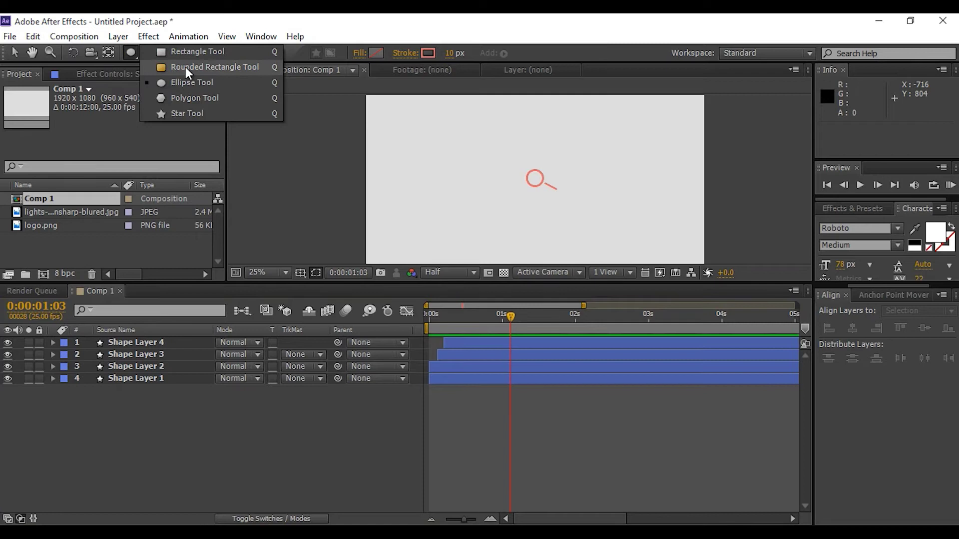
click(185, 67)
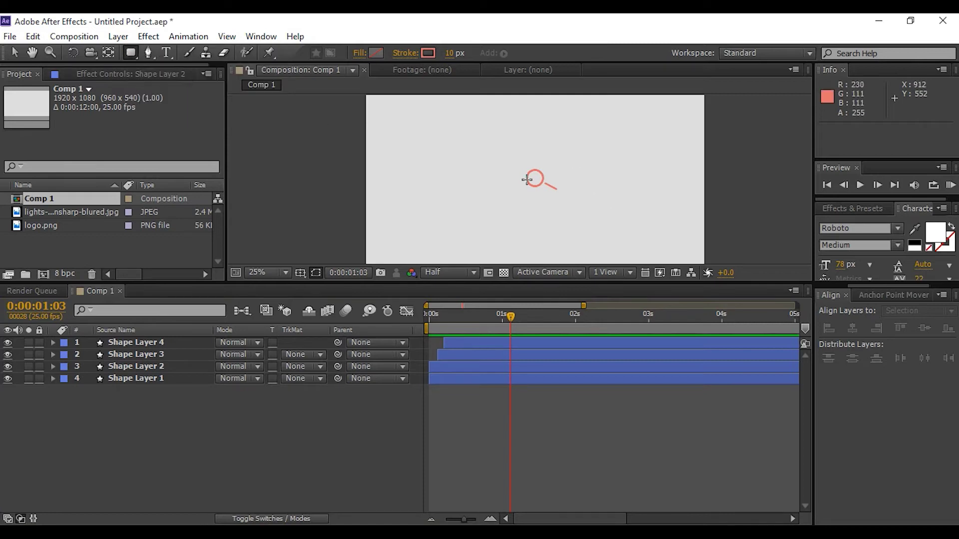
mouse_move(521, 171)
mouse_down()
mouse_move(520, 188)
mouse_move(641, 190)
mouse_up()
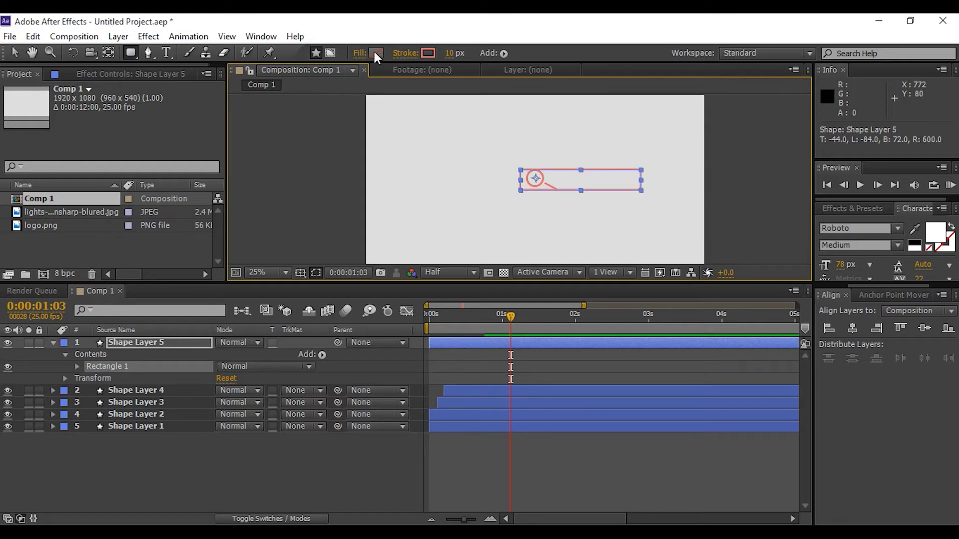
Set the rounded rectangle's stroke to None and its fill color to white
click(428, 53)
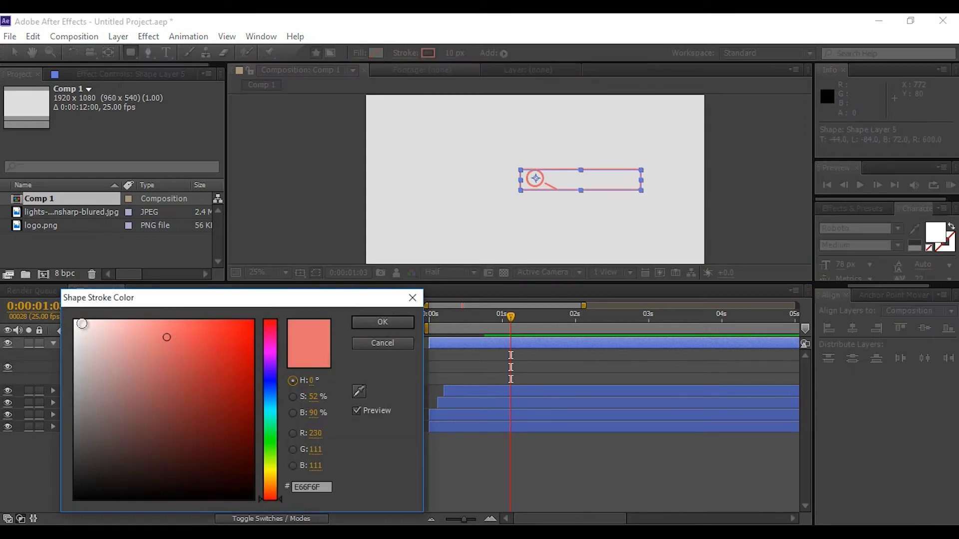
click(394, 341)
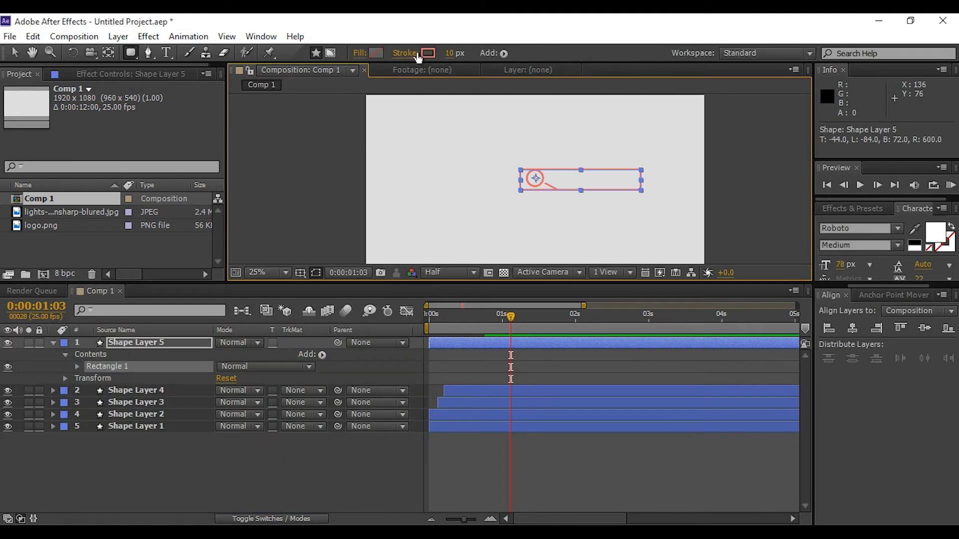
click(401, 53)
click(410, 237)
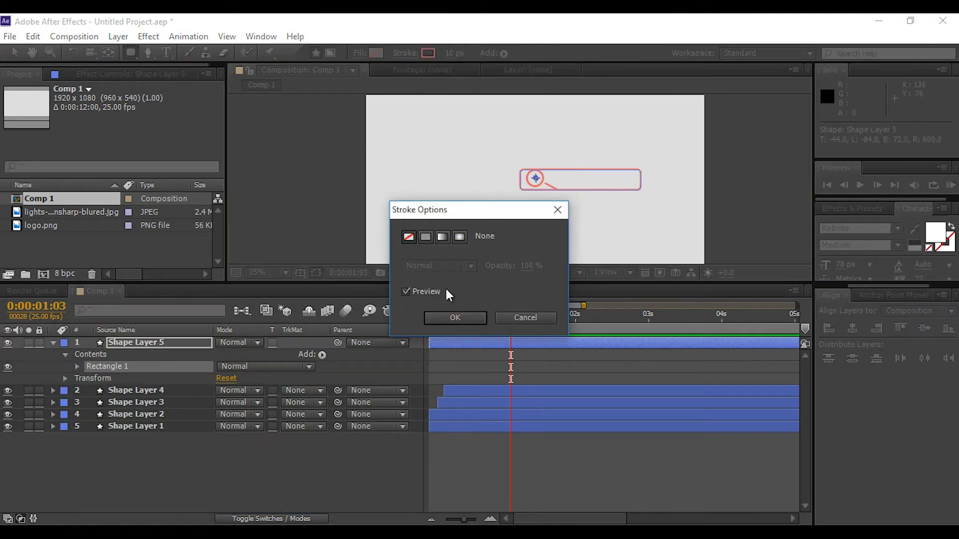
click(454, 314)
click(369, 52)
drag(148, 329, 54, 285)
click(397, 321)
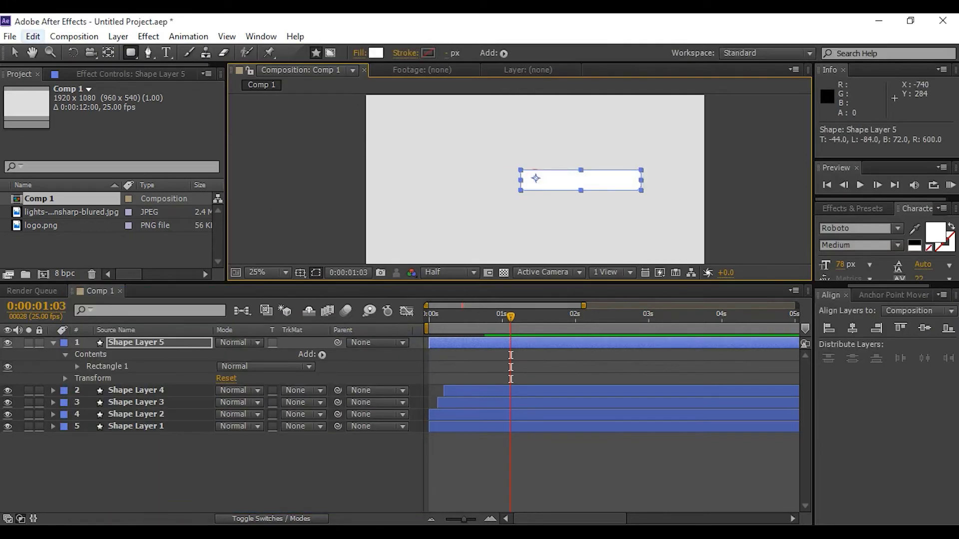
Center the white rectangle horizontally and vertically in the composition
click(17, 49)
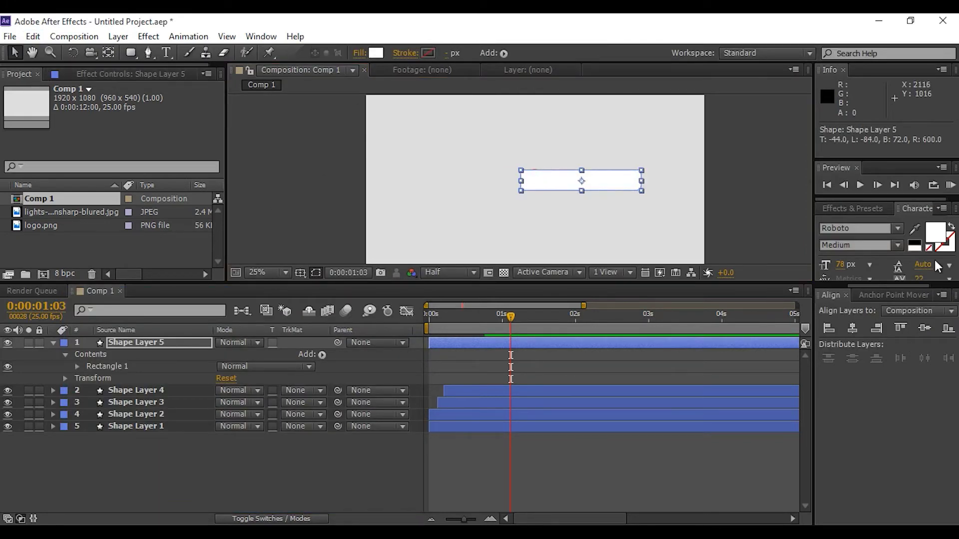
click(854, 329)
click(923, 327)
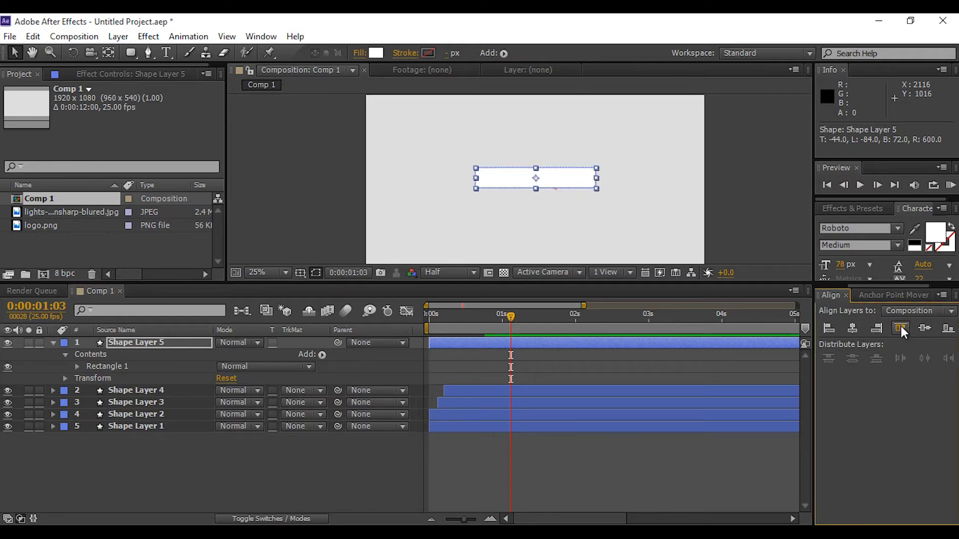
click(794, 180)
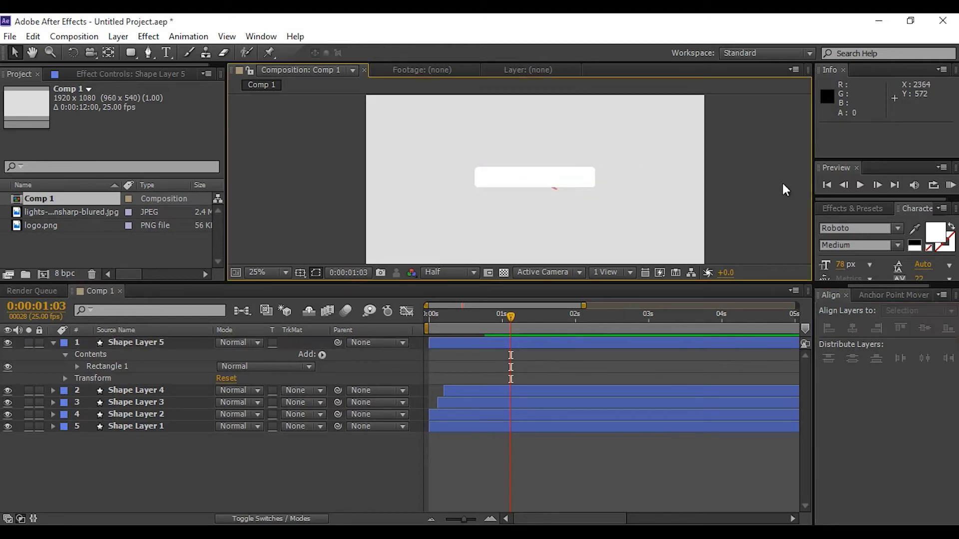
Unlink Shape Layer 5's Scale and keyframe it from 0, 100% at 0:00:01:03 to 100, 100% at 0:00:01:09
click(579, 184)
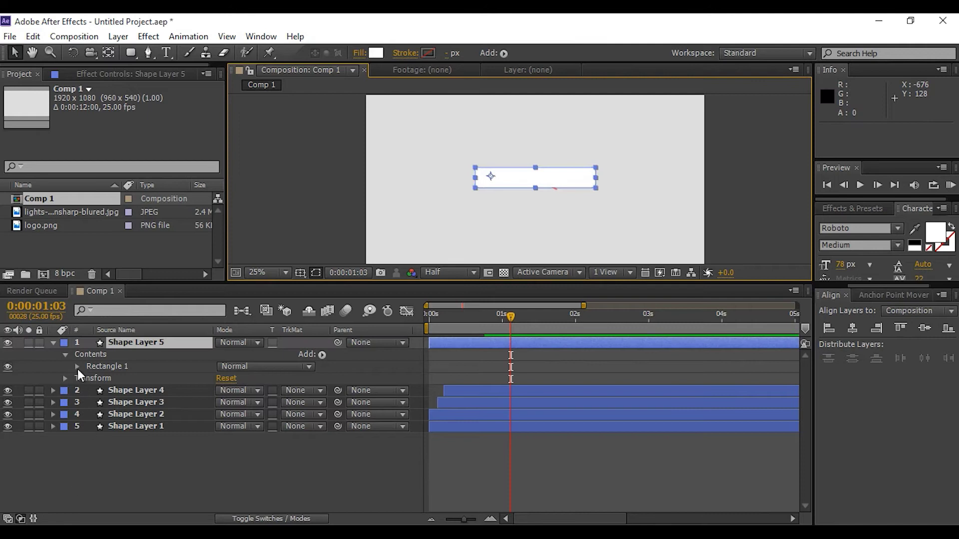
key(s)
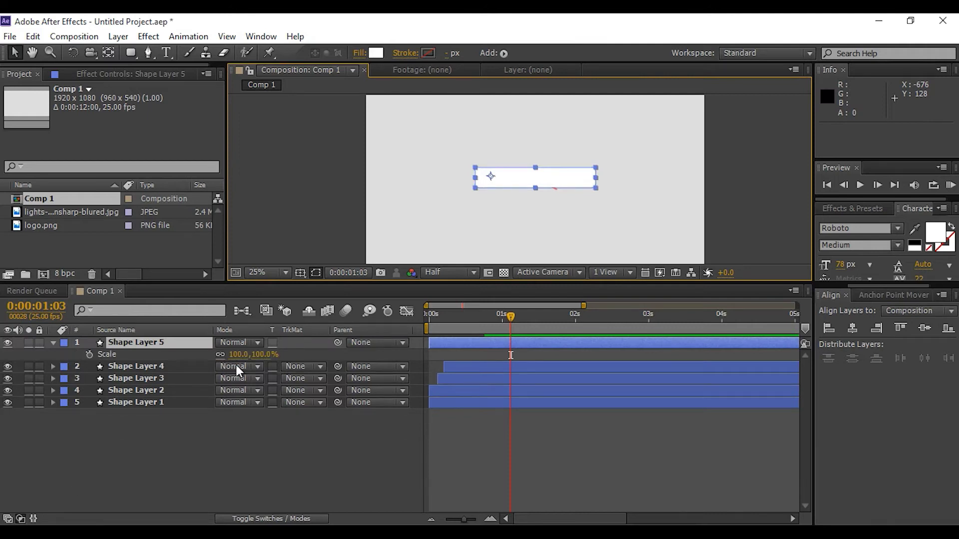
click(218, 354)
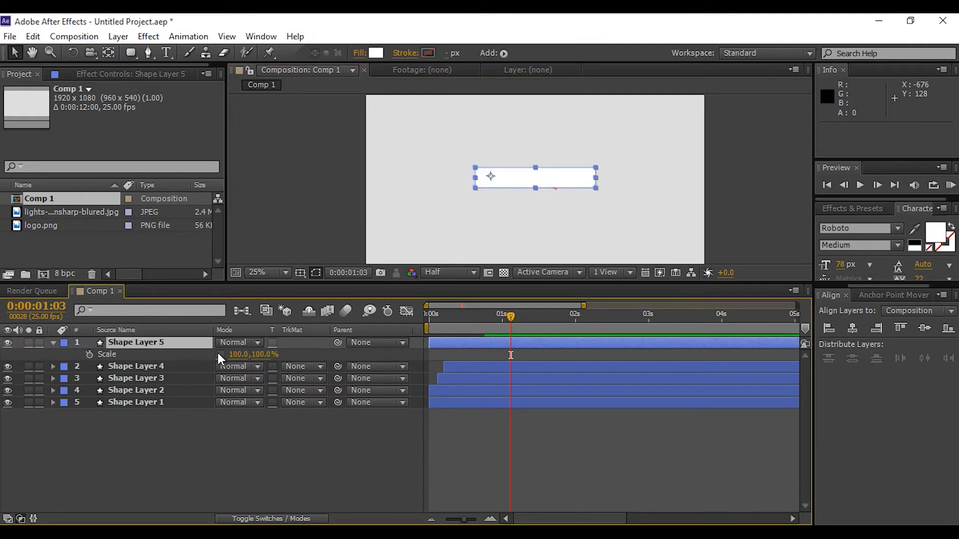
click(240, 356)
key(Return)
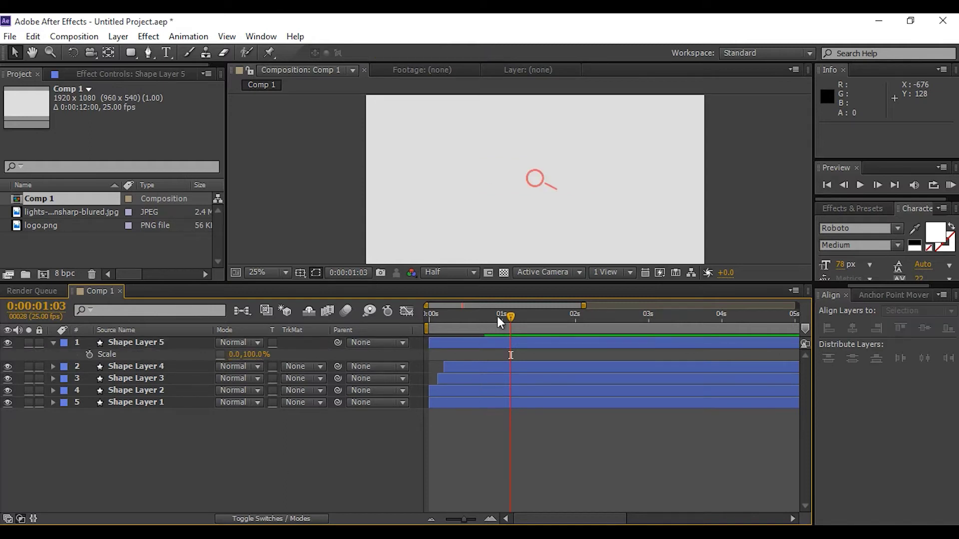
drag(509, 315, 507, 316)
click(89, 354)
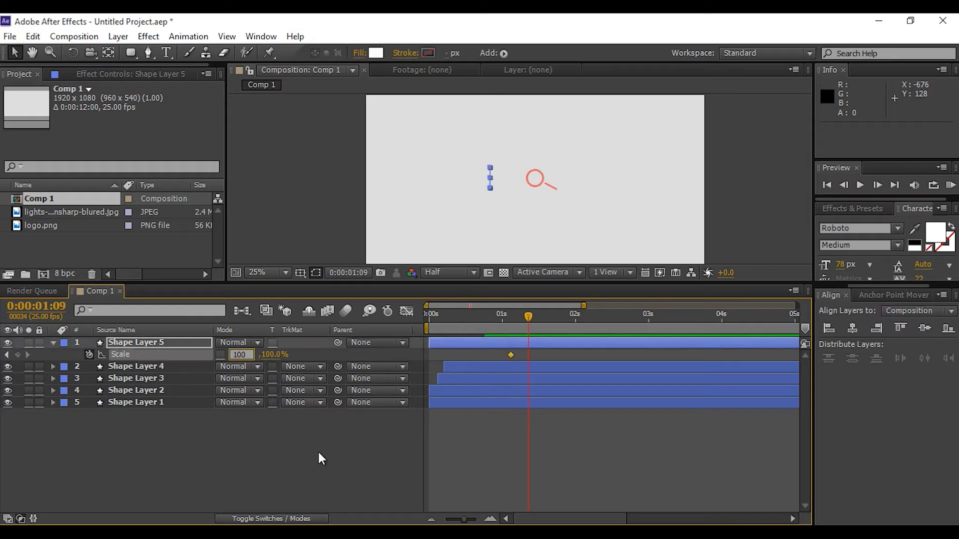
click(319, 453)
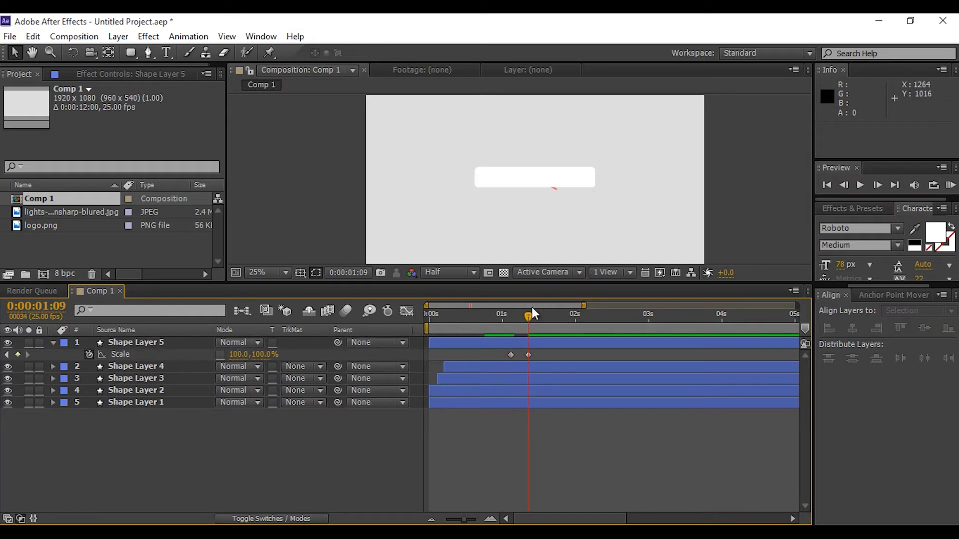
Preview the rectangle's growth and shift both of its Scale keyframes earlier, starting at 0:00:00:20
key(KP_0)
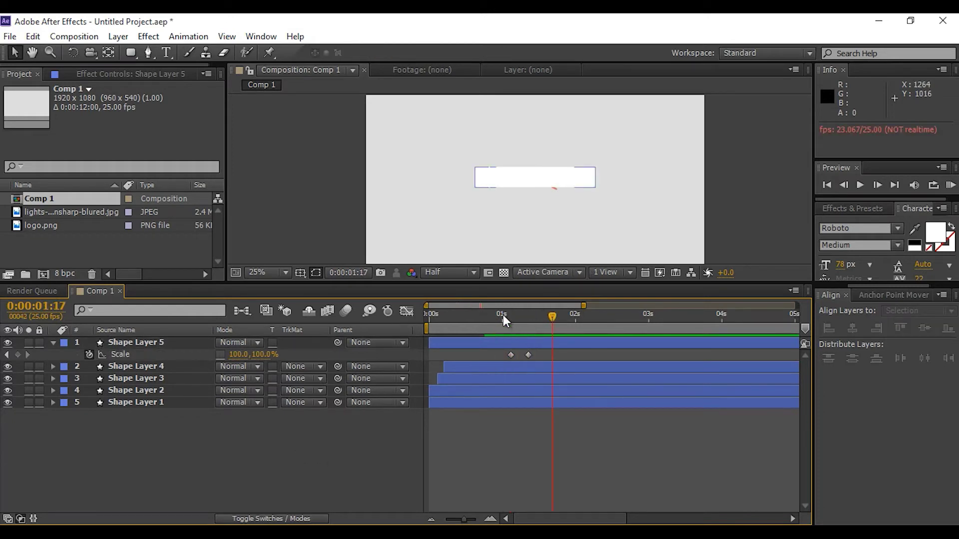
click(450, 316)
key(space)
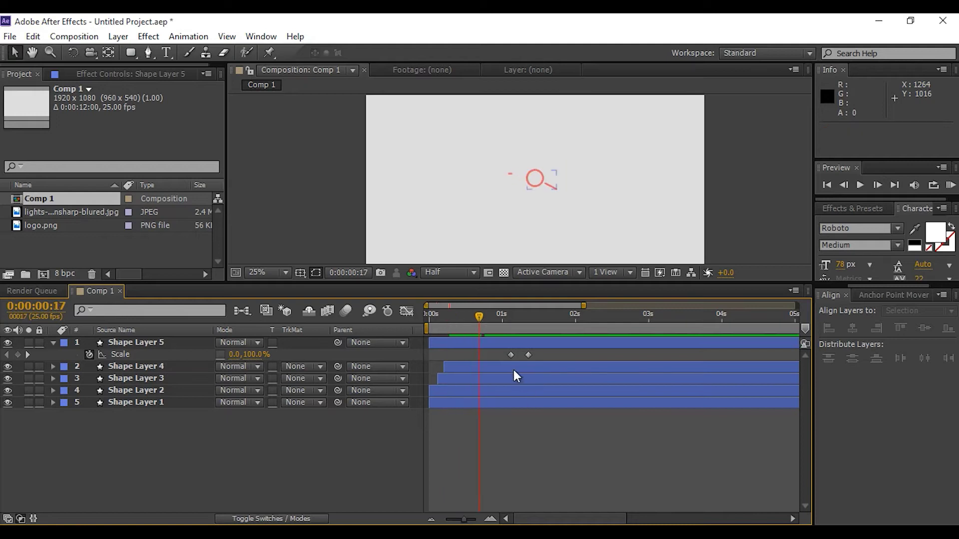
drag(476, 318, 483, 317)
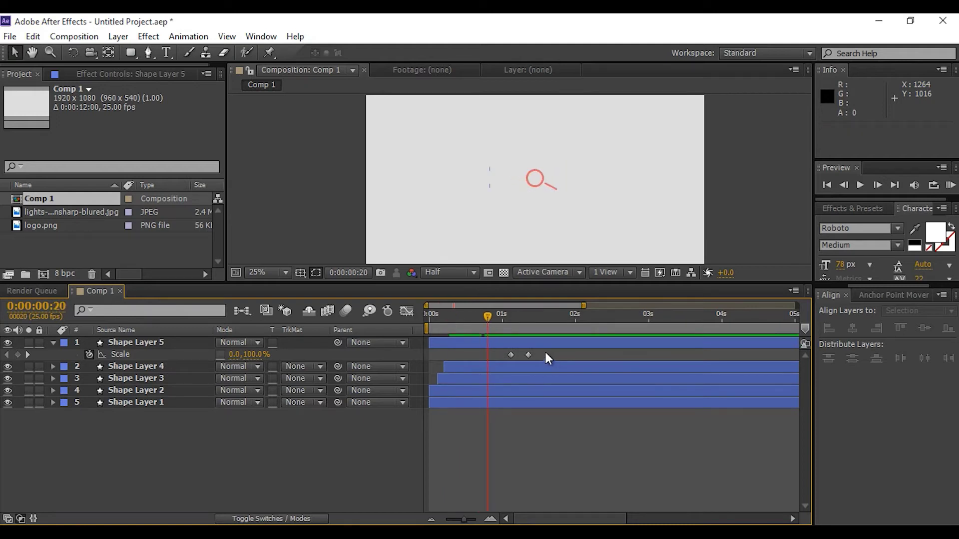
drag(546, 354, 486, 356)
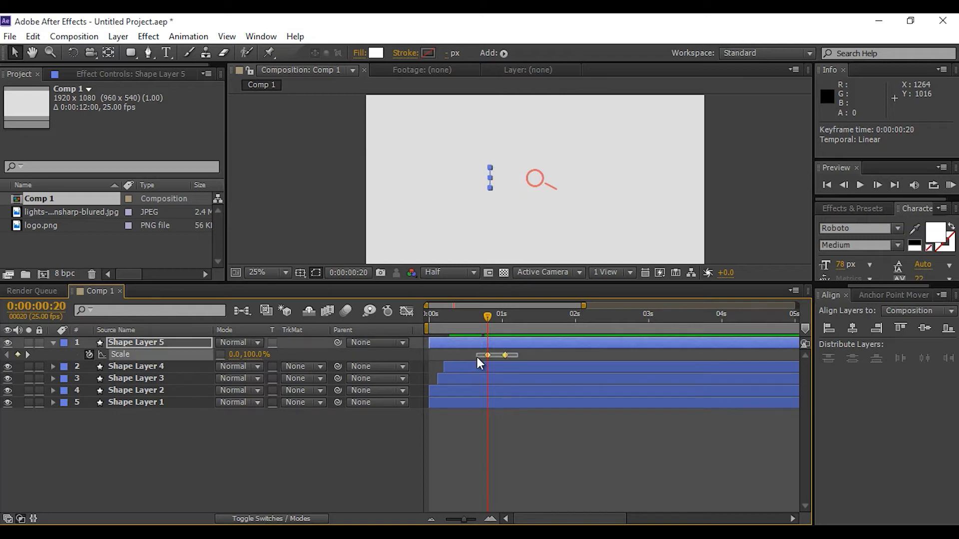
Apply Easy Ease to both Scale keyframes of Shape Layer 5 and preview the animation
right_click(505, 355)
mouse_move(575, 347)
click(730, 379)
click(615, 429)
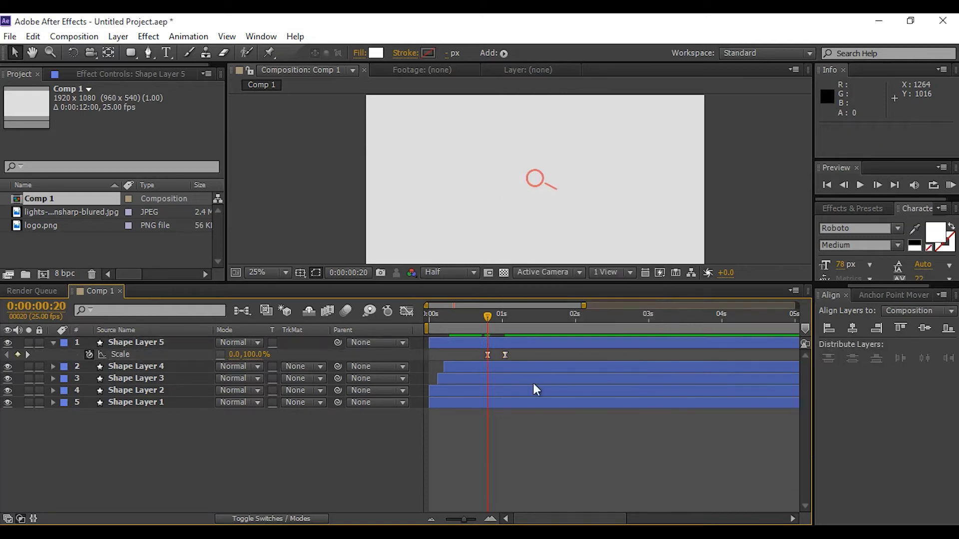
key(space)
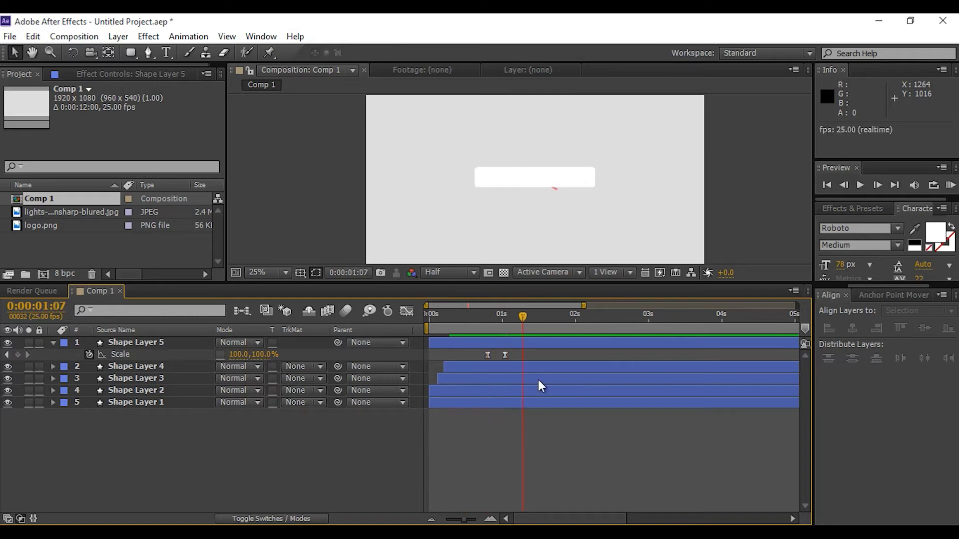
Try to center Shape Layer 5 horizontally in the composition at 0:00:00:20 and preview the growth
click(486, 322)
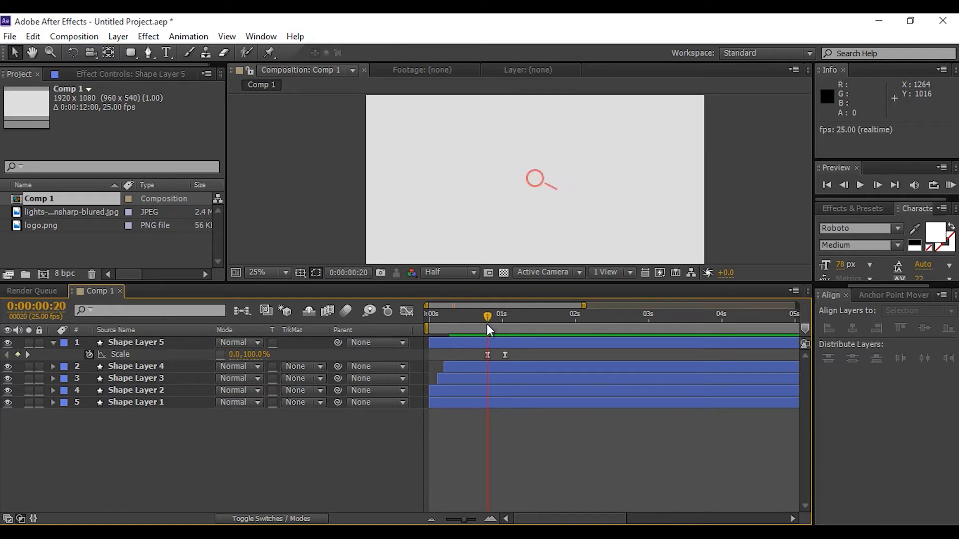
click(505, 342)
click(859, 329)
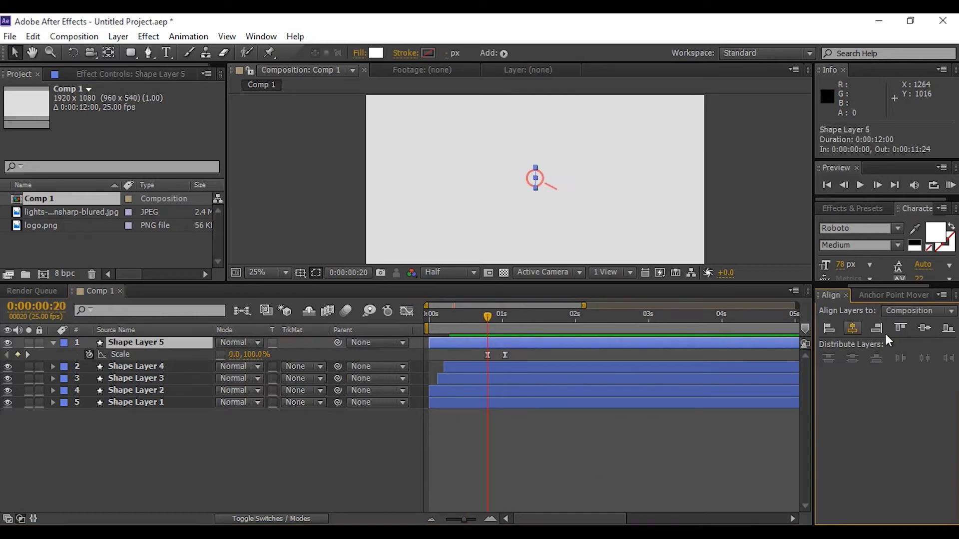
key(space)
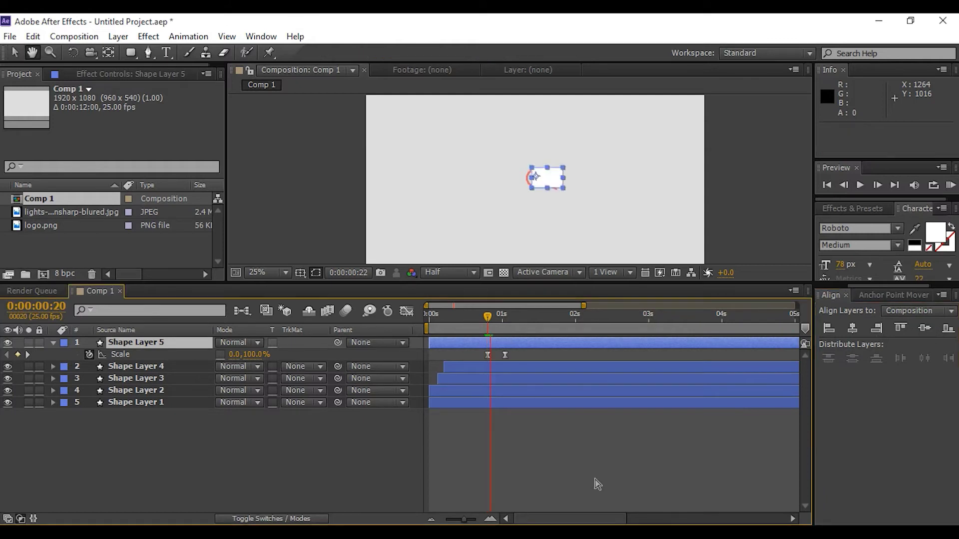
Move the white rectangle's anchor point to its center, align it to the composition's center both ways, and preview the animation
click(907, 295)
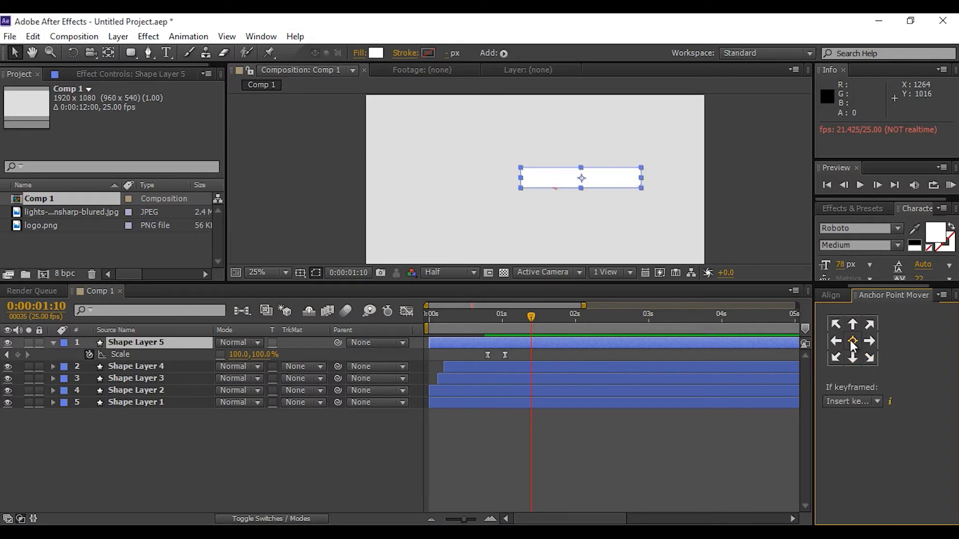
click(833, 295)
click(855, 328)
click(924, 329)
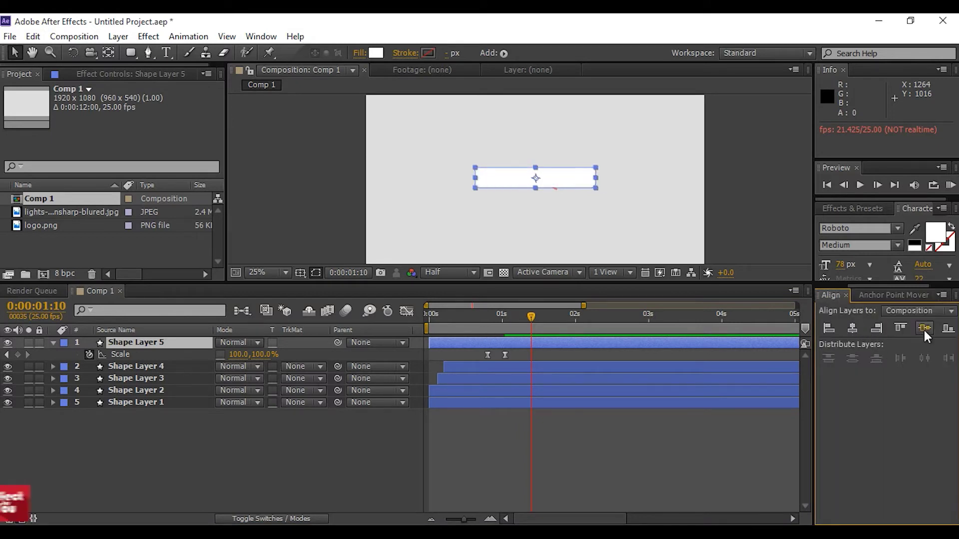
click(483, 315)
click(619, 452)
key(space)
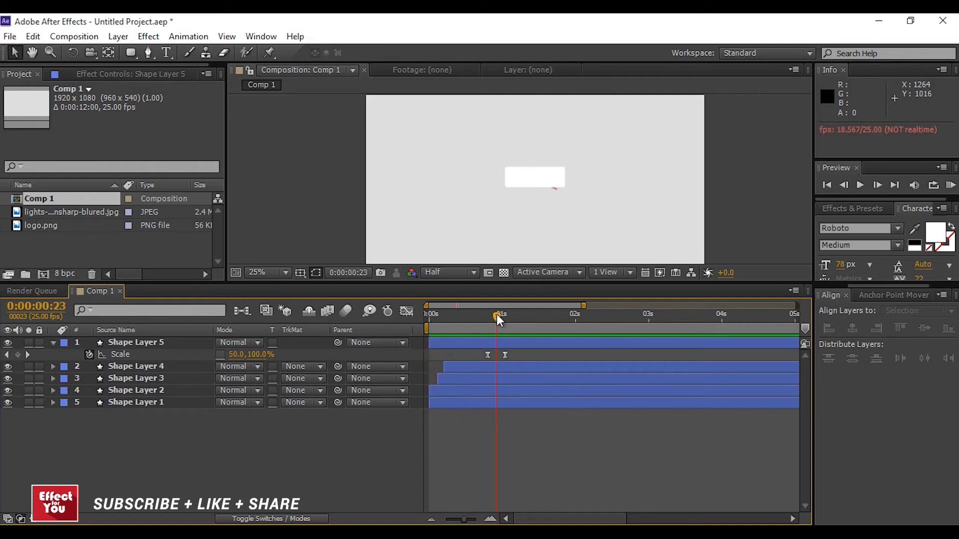
Add Position and Scale keyframes to Shape Layer 1 at 0:00:00:19
drag(520, 317, 484, 313)
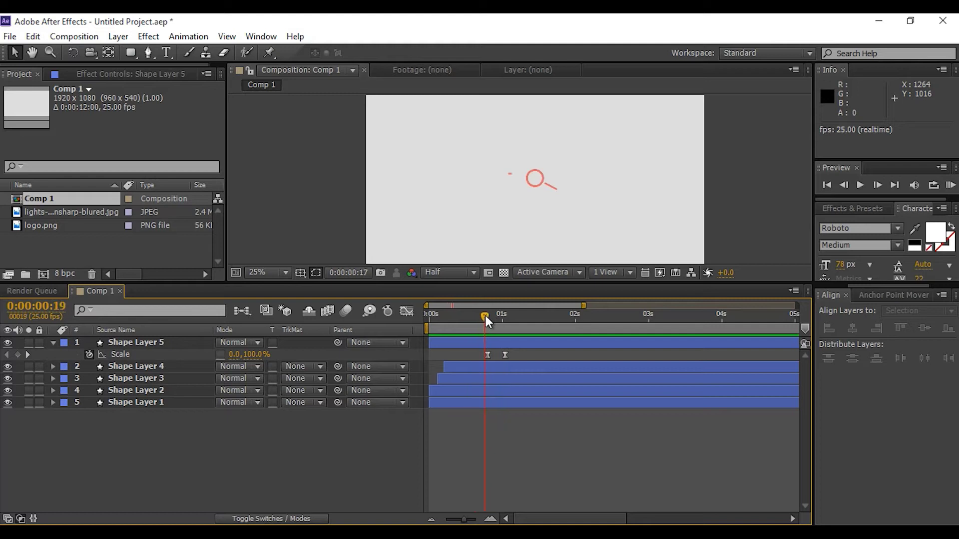
click(489, 402)
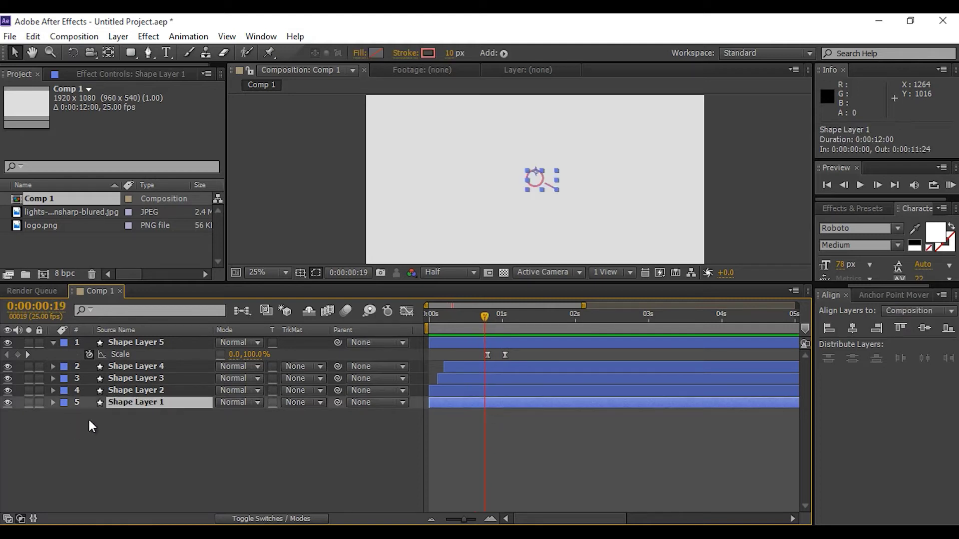
key(alt+shift+p)
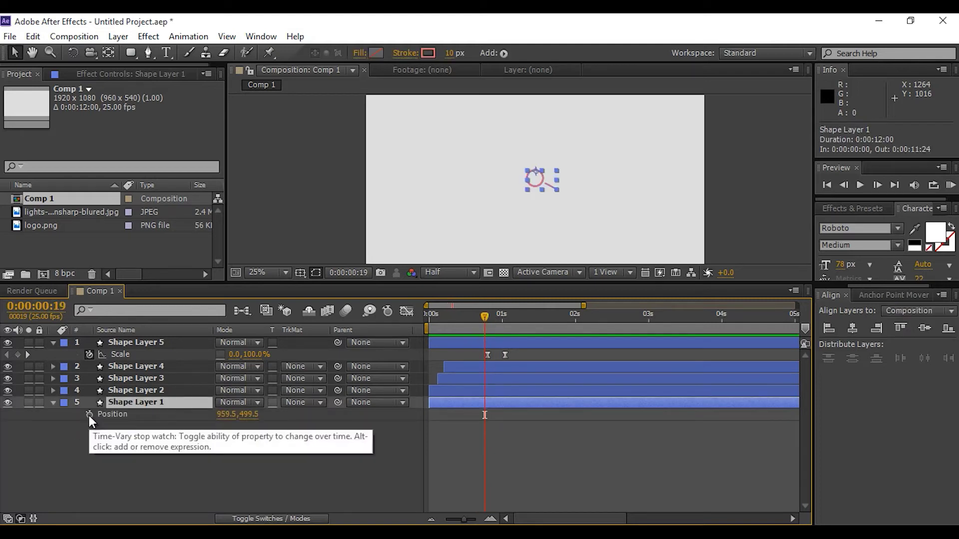
key(shift+s)
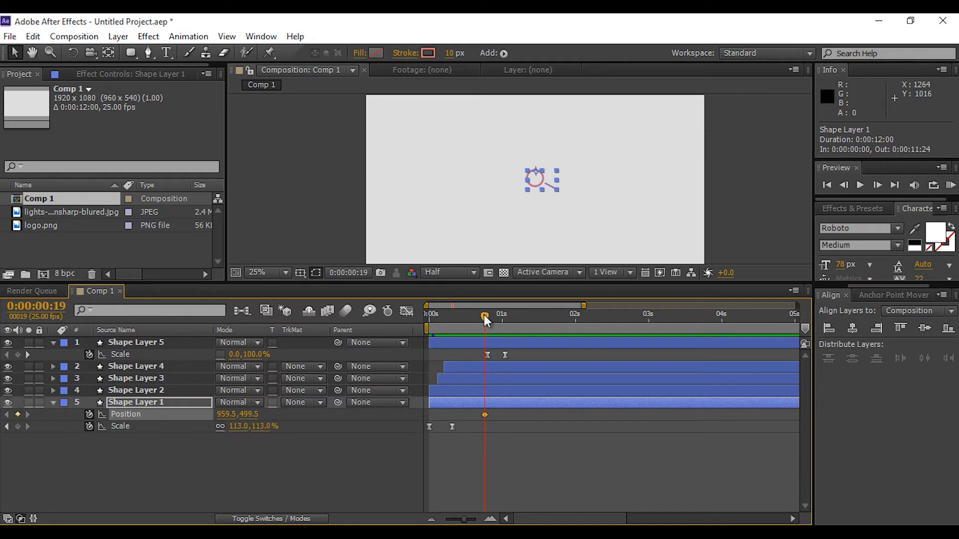
click(18, 426)
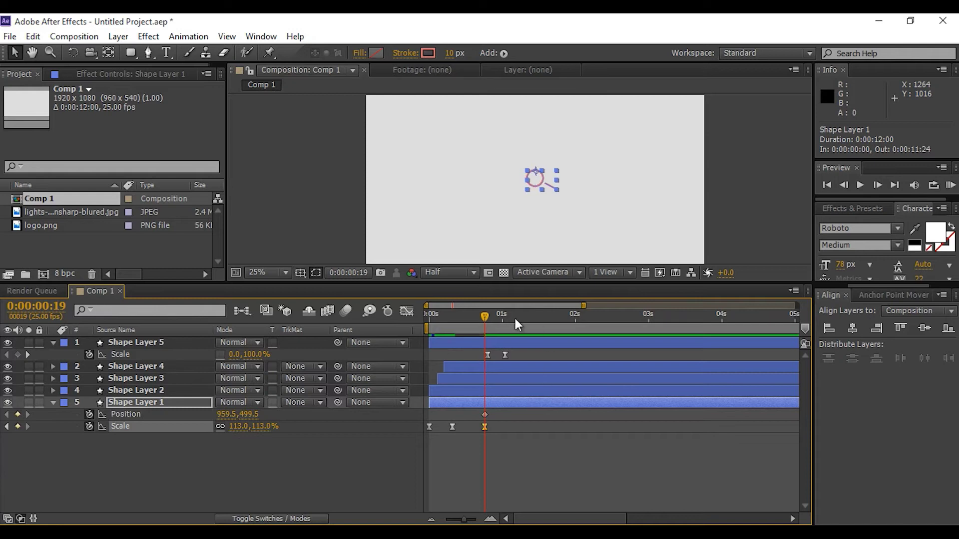
At 0:00:01:01, move the magnifying glass to the right of the white rectangle by setting its Position to 1377.5, 499.5
drag(496, 315, 505, 316)
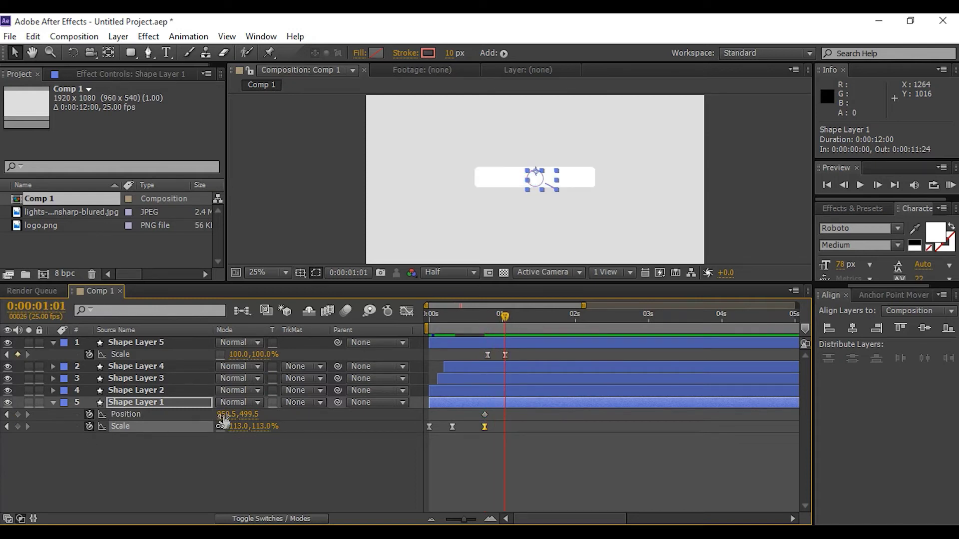
drag(228, 415, 316, 419)
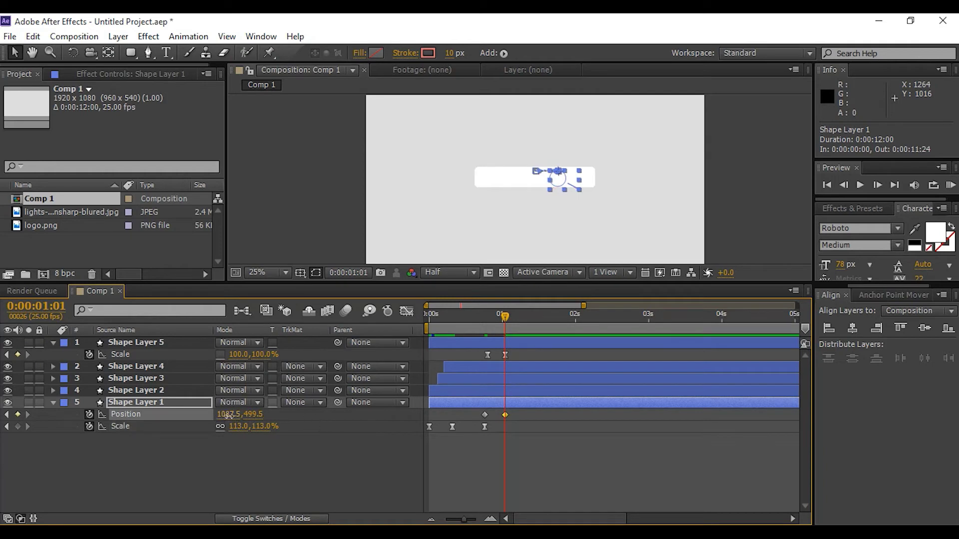
drag(230, 416, 321, 419)
drag(231, 421, 318, 422)
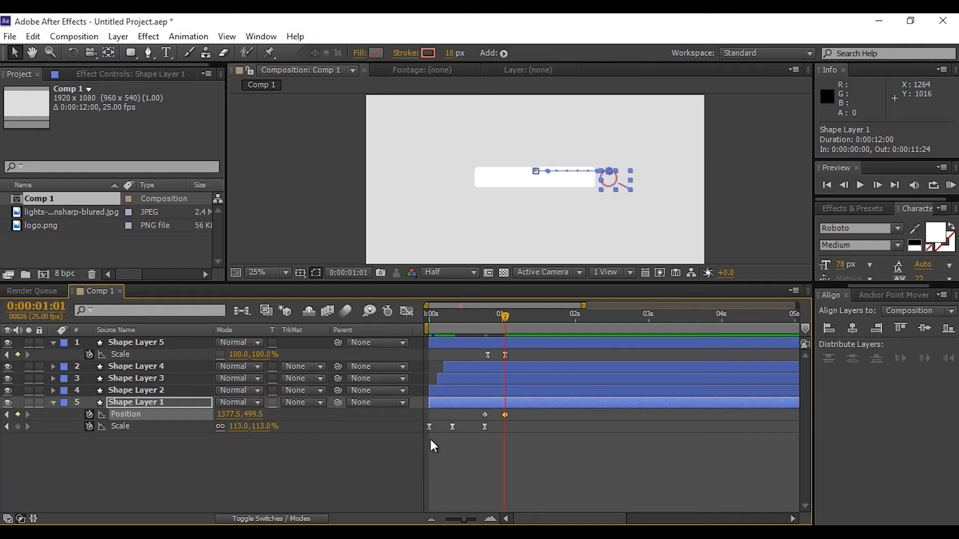
Reduce the magnifying glass's Scale to 85% at 0:00:01:01
drag(266, 427, 256, 428)
drag(254, 427, 249, 429)
click(263, 427)
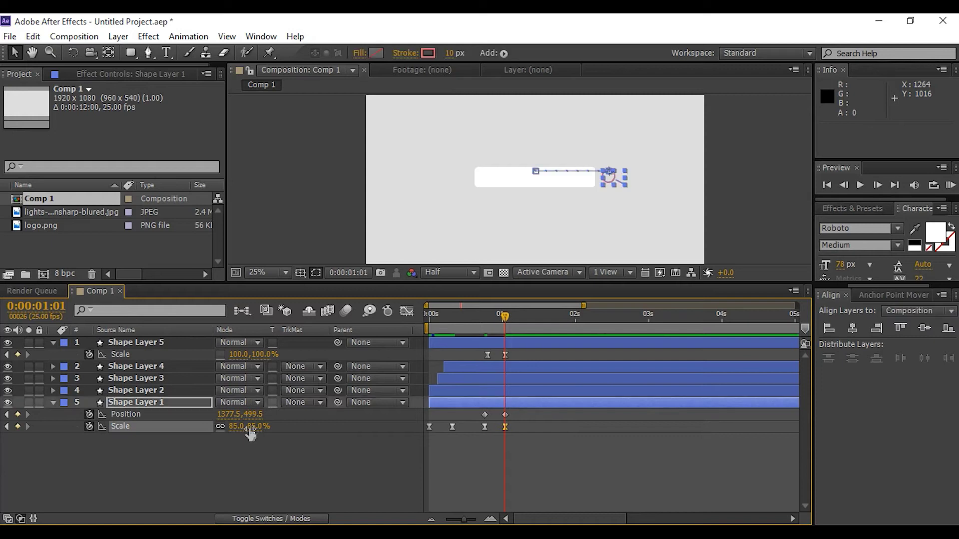
Apply Easy Ease to both Position keyframes of Shape Layer 1 and return to the start of the timeline
click(313, 448)
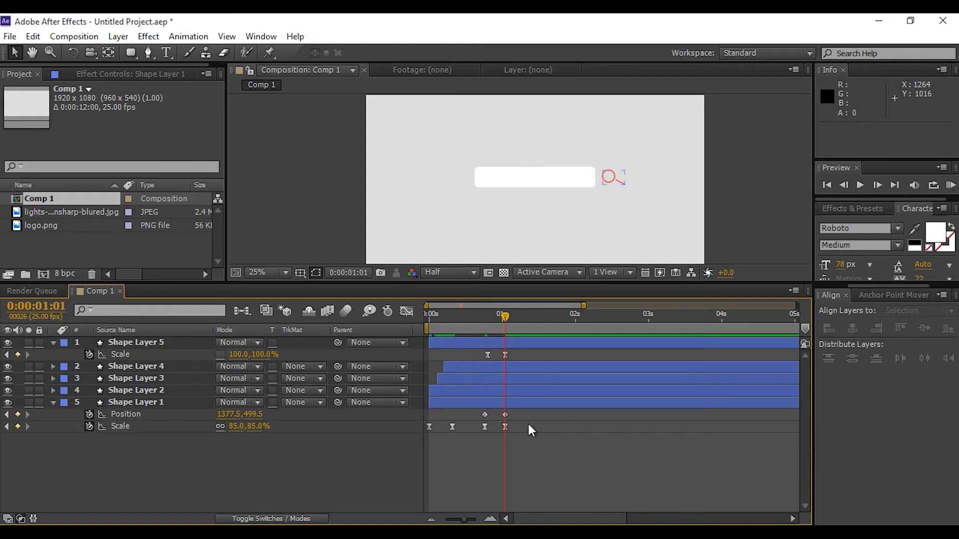
click(485, 415)
right_click(482, 415)
mouse_move(554, 406)
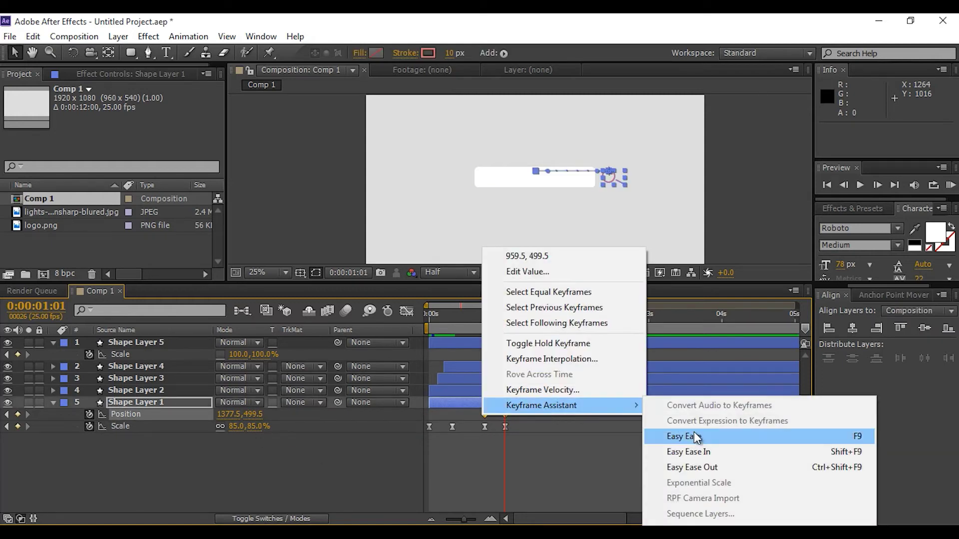
click(697, 436)
click(592, 472)
key(KP_0)
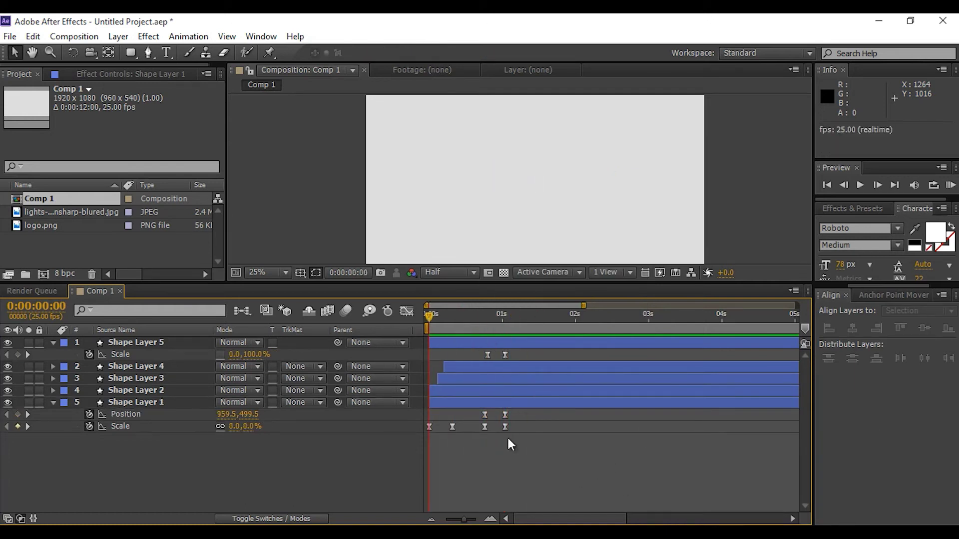
Preview the animation from the start and shift Shape Layer 5 earlier so that its In point is -0:00:00:04
key(space)
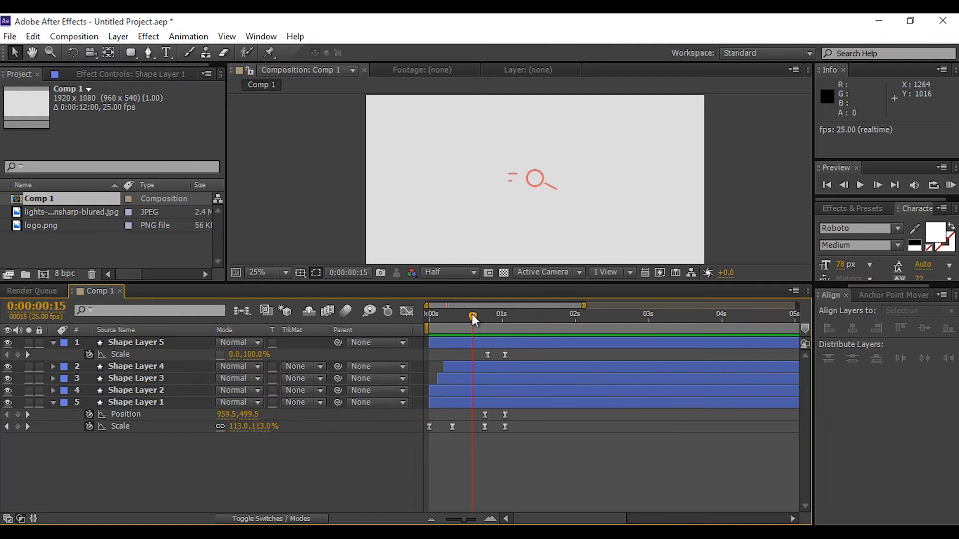
drag(472, 315, 428, 324)
key(space)
click(515, 343)
drag(521, 341, 511, 342)
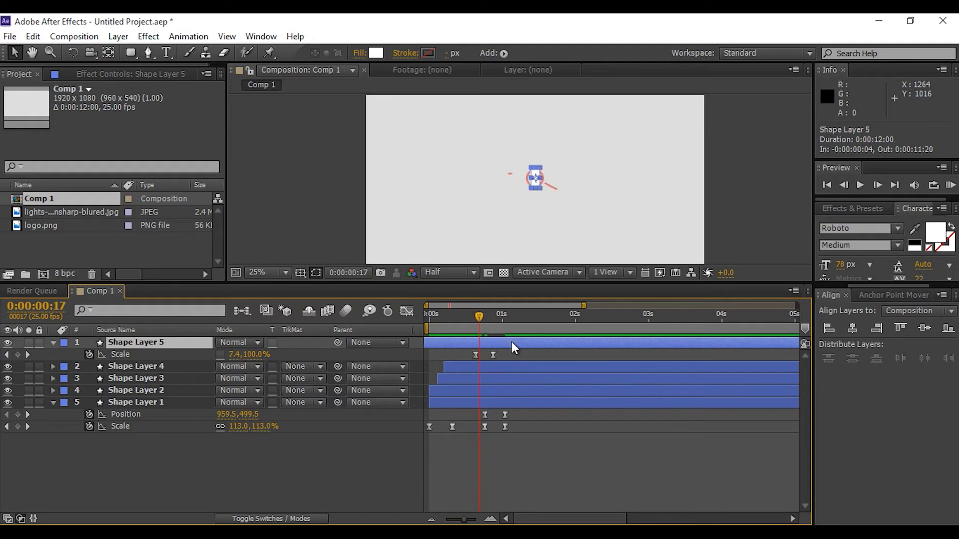
Add an Opacity keyframe of 0% to Shape Layer 5 at 0:00:00:17
key(t)
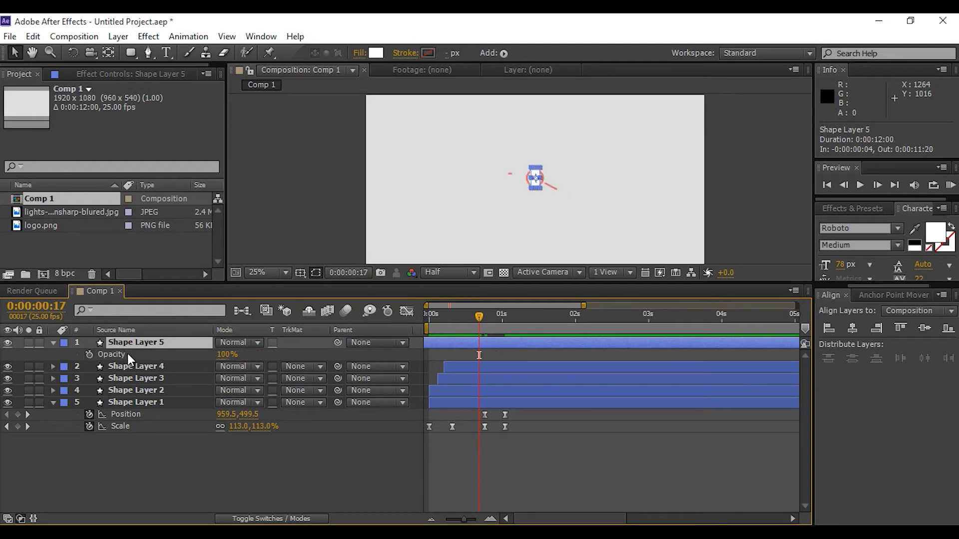
click(88, 354)
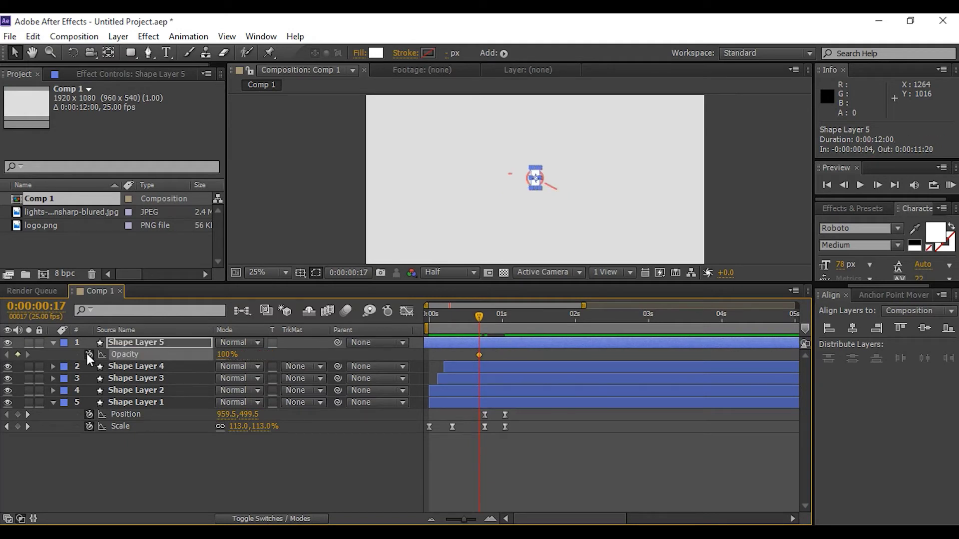
click(228, 355)
text(0)
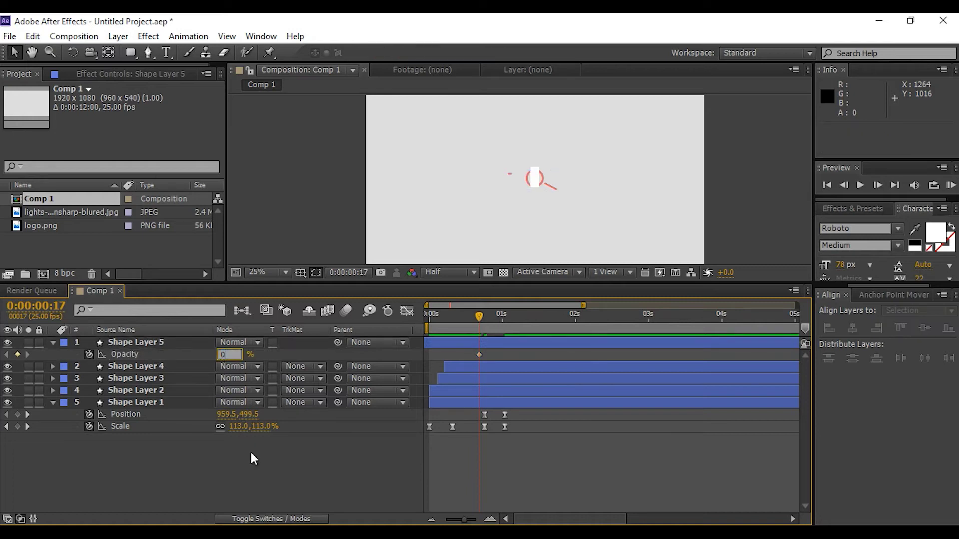
key(Return)
At 0:00:01:01, set Shape Layer 5's Opacity to 100% and preview the fade-in
drag(477, 315, 487, 316)
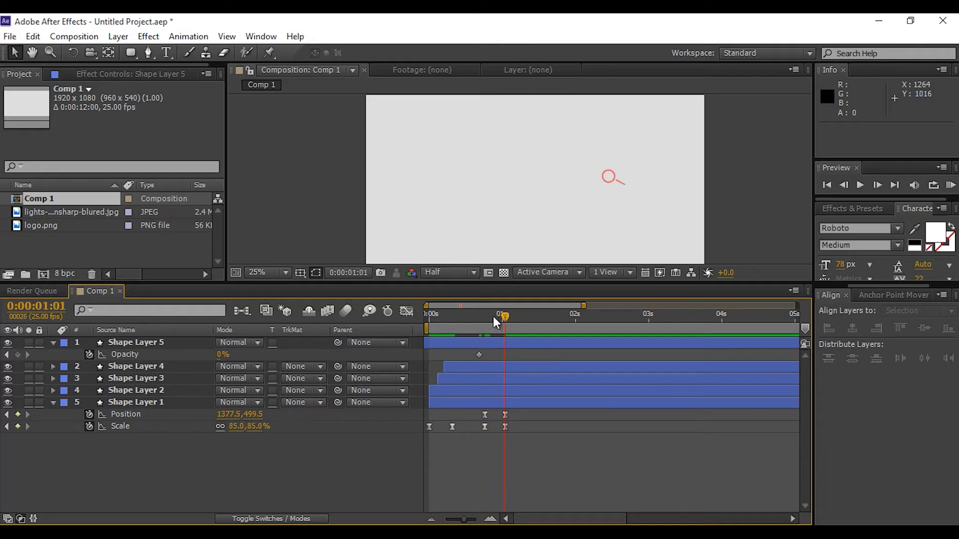
click(223, 354)
text(1000)
key(Return)
key(space)
Move Shape Layer 5's Opacity keyframes earlier, with the first at 0:00:00:16, and apply Easy Ease to both
mouse_move(505, 355)
mouse_down()
mouse_move(477, 356)
mouse_move(492, 354)
mouse_up()
click(495, 353)
right_click(476, 356)
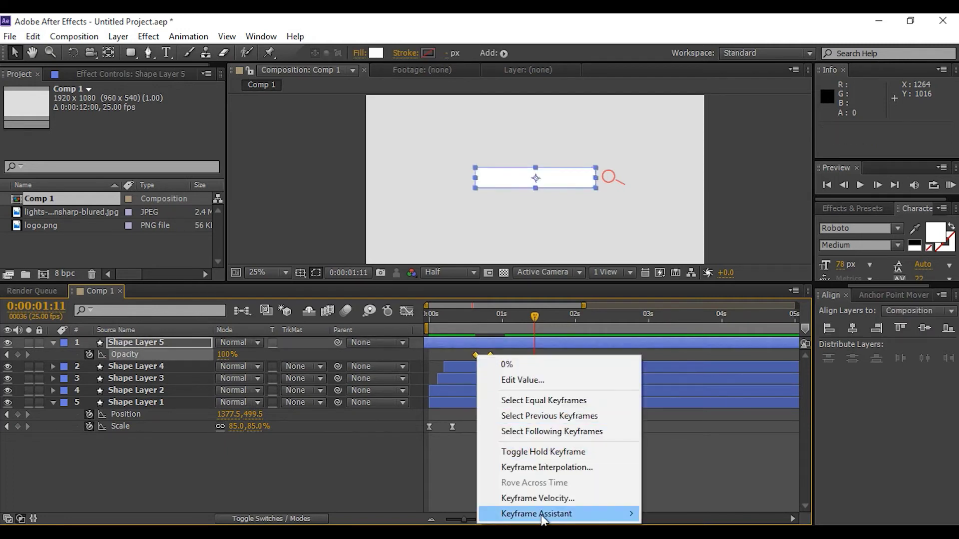
mouse_move(543, 519)
click(649, 421)
Preview the animation from the start and move Shape Layer 5's second Opacity keyframe to 0:00:00:19
key(Home)
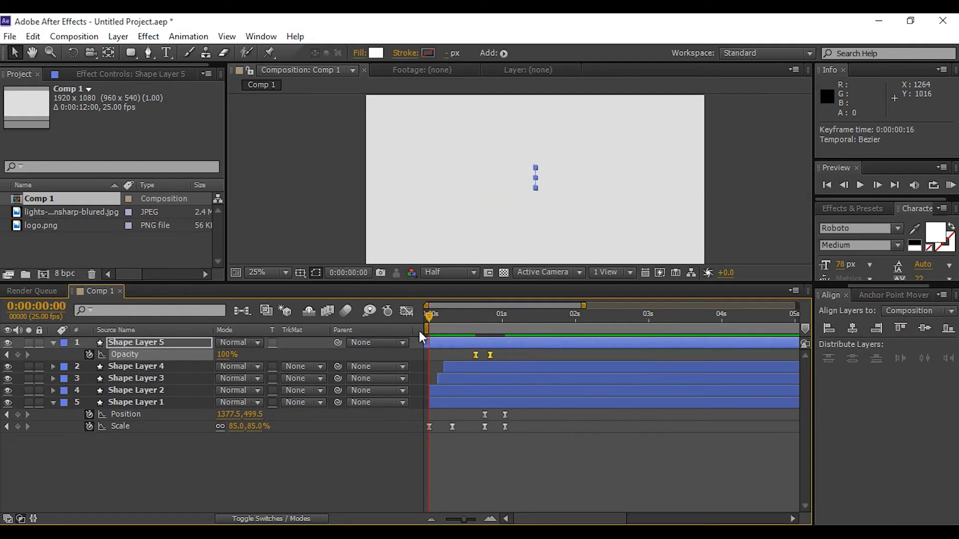
click(588, 460)
key(space)
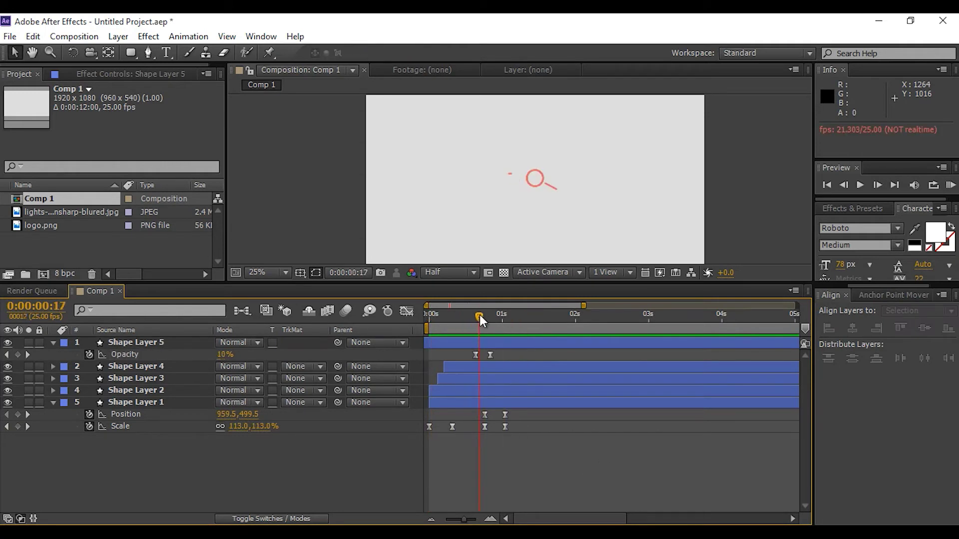
drag(479, 316, 485, 319)
drag(490, 355, 485, 355)
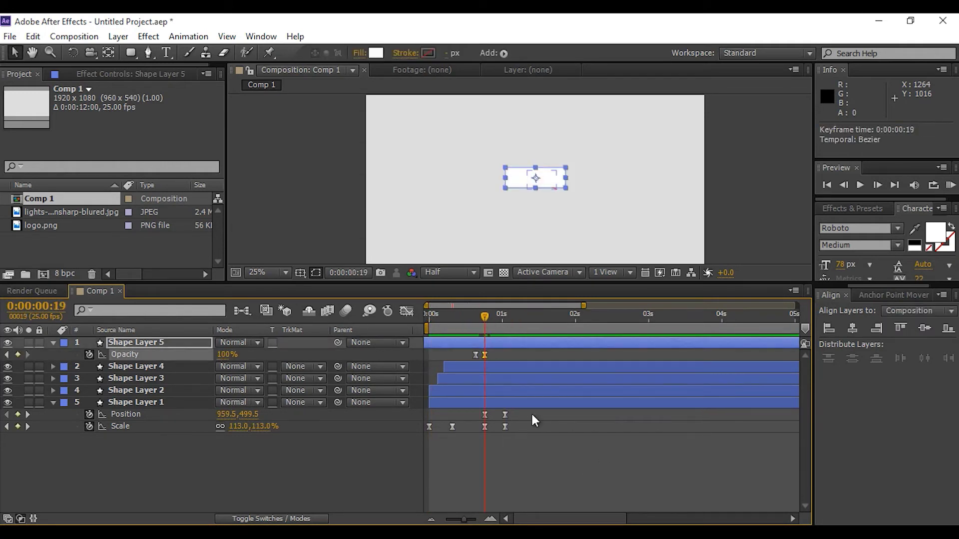
Shift Shape Layer 1's last Position and Scale keyframe pairs to begin at 0:00:00:15, move Shape Layer 5's Opacity keyframes earlier, and preview
drag(532, 416, 470, 427)
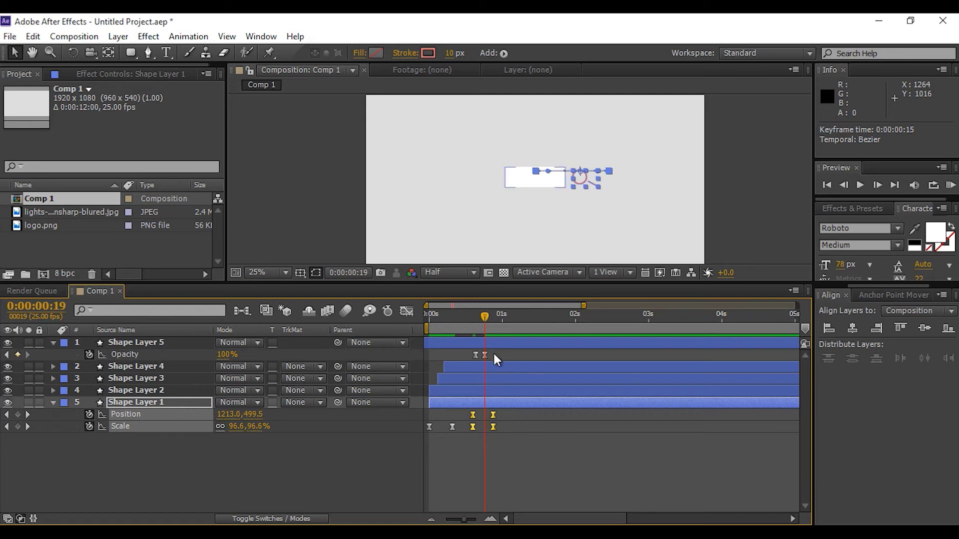
drag(494, 353, 472, 358)
drag(474, 355, 467, 356)
drag(485, 315, 426, 315)
click(637, 454)
key(space)
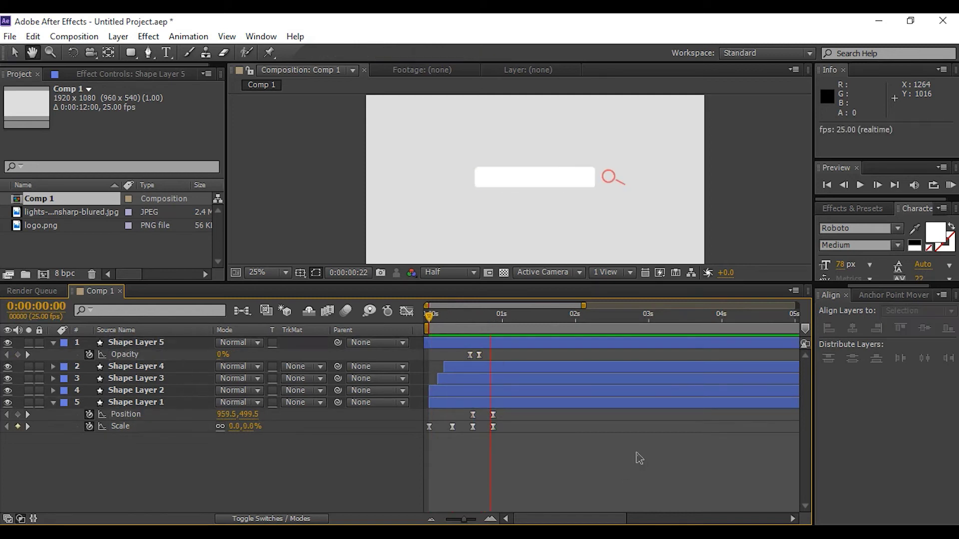
key(space)
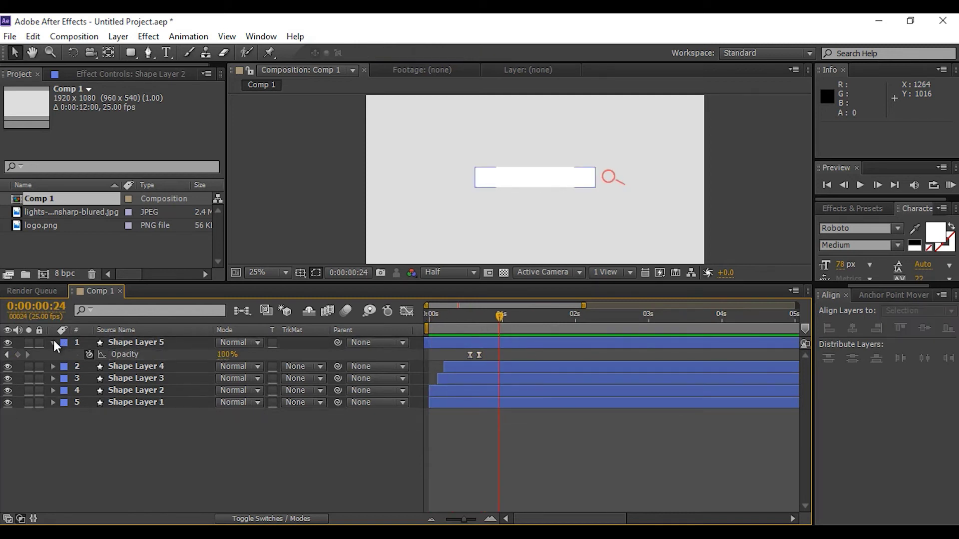
click(53, 343)
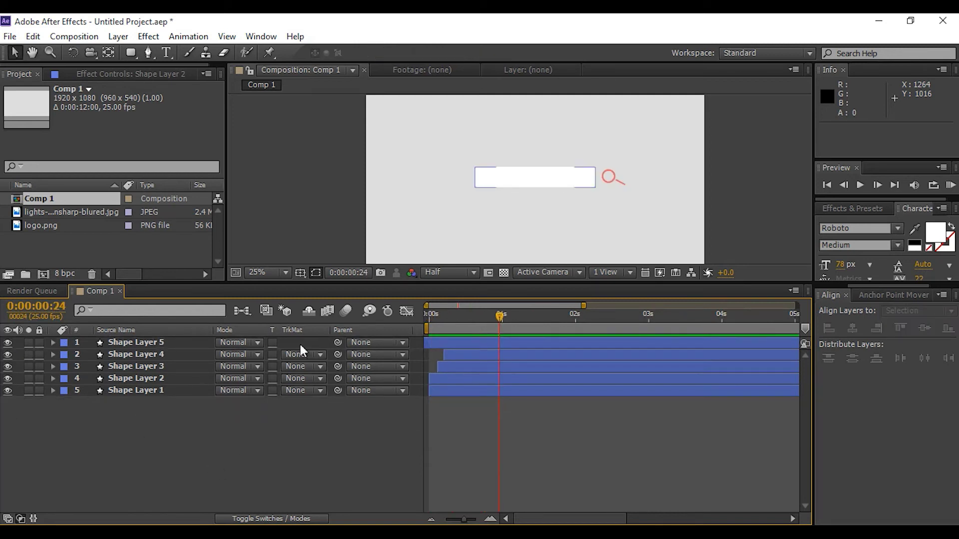
click(162, 53)
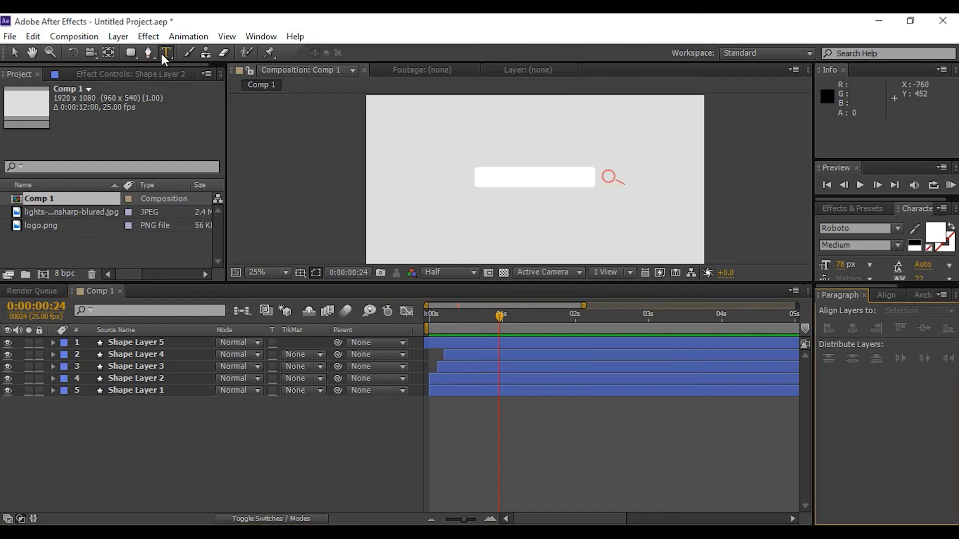
click(478, 217)
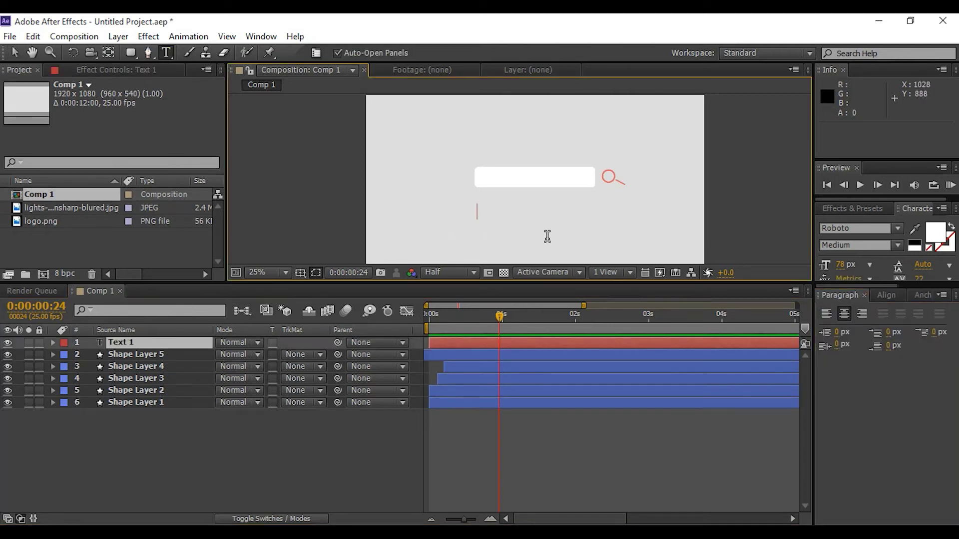
text(www.aftereffecttutorial.com)
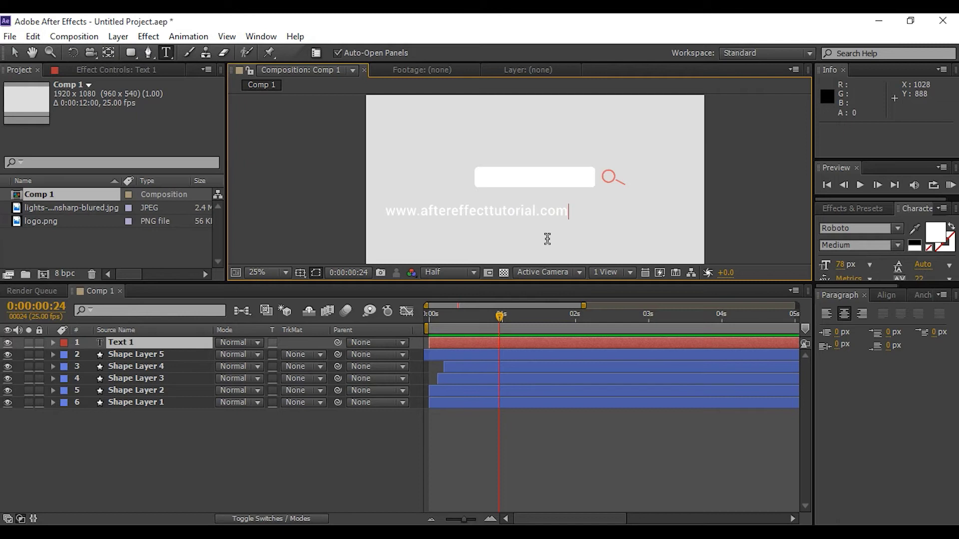
Make the text black, place it over the white bar, and reduce its font size to 43 px
click(14, 52)
click(913, 243)
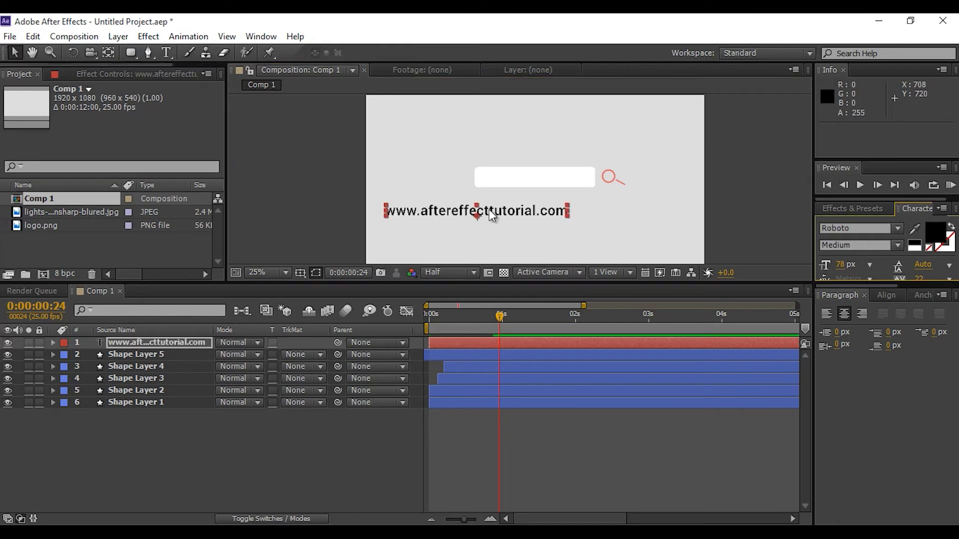
drag(490, 213, 547, 180)
drag(839, 265, 829, 269)
text(41)
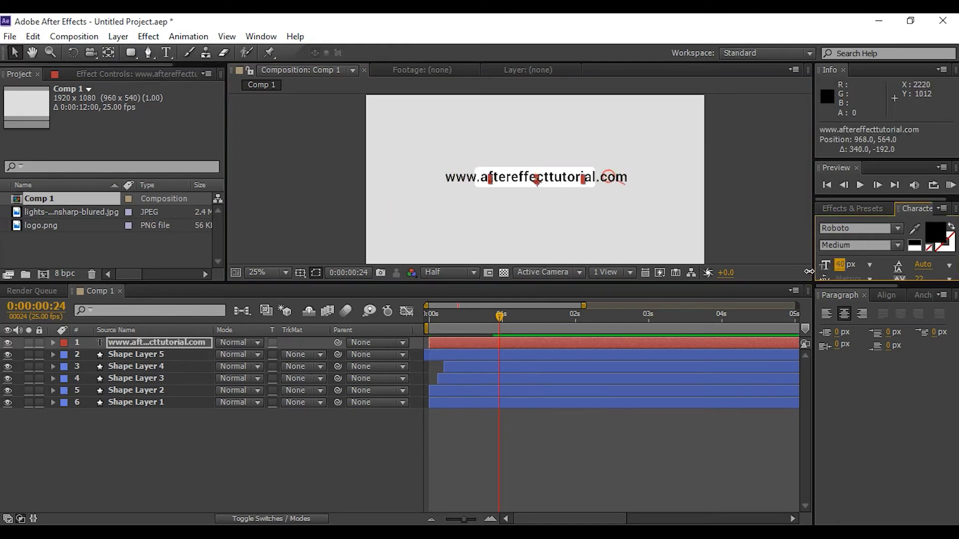
key(Return)
key(Up)
key(Up)
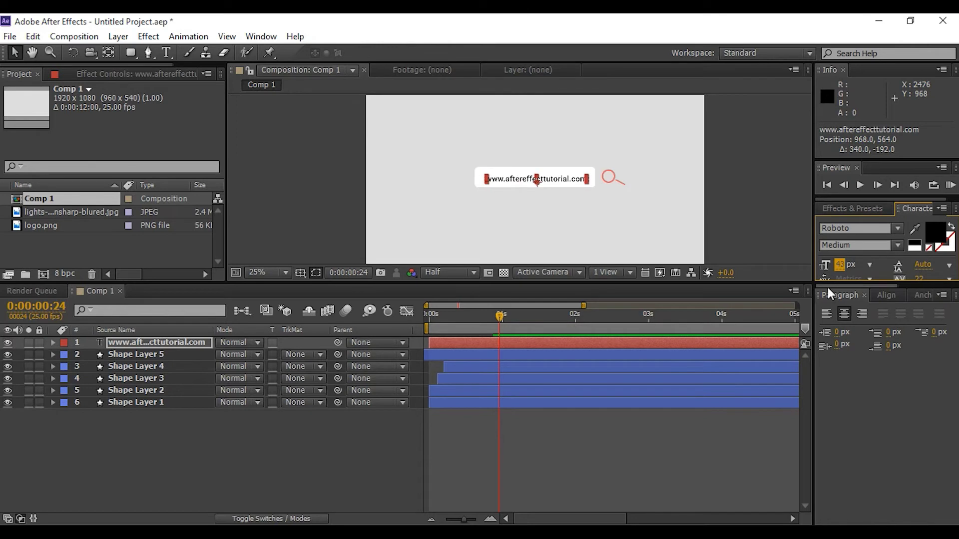
Center the text within the white bar and set its font size to 46 px
drag(559, 180, 559, 178)
key(Left)
key(Down)
scroll(723, 216, up, 1)
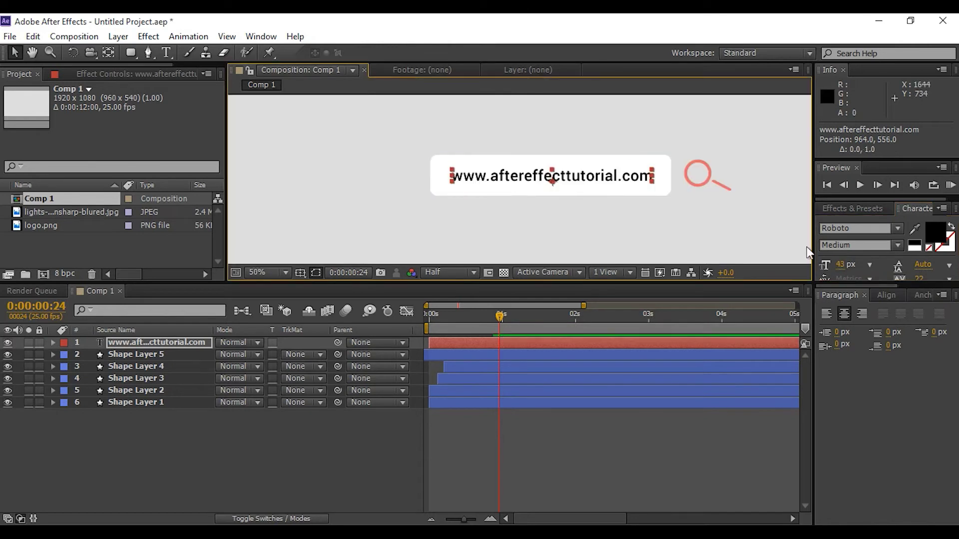
click(842, 265)
key(Up)
key(Up)
key(Up)
scroll(744, 165, down, 1)
click(745, 165)
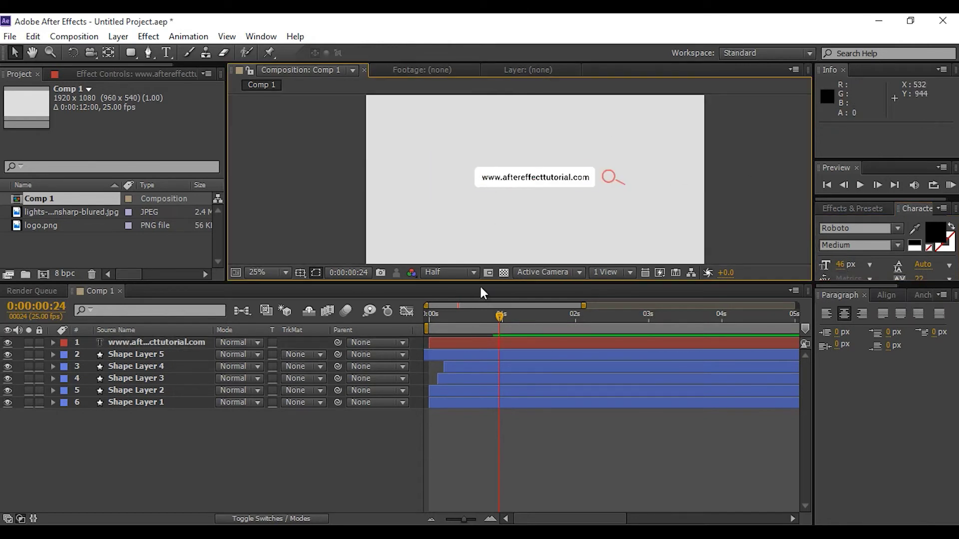
Apply the Typewriter animation preset to the text layer at 0:00:01:04
click(199, 343)
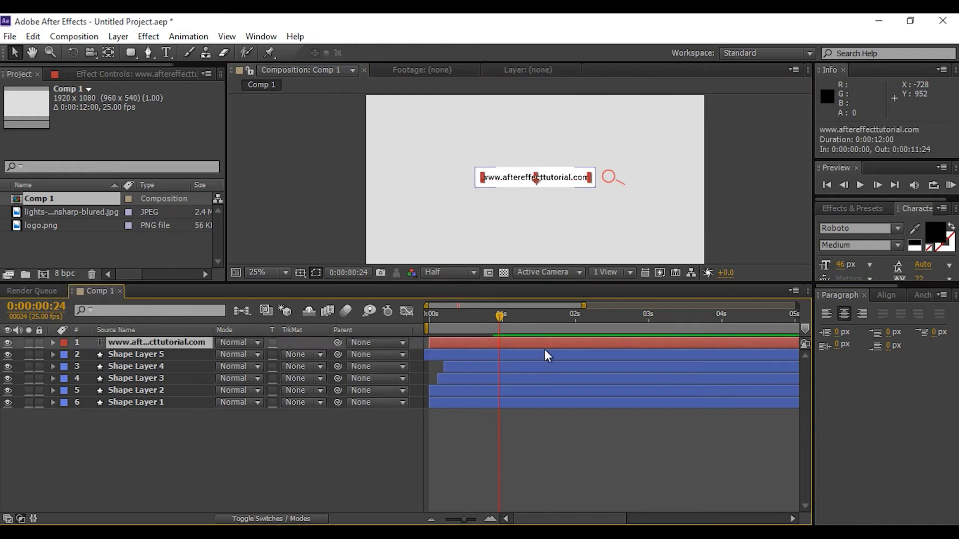
drag(500, 317, 452, 317)
key(space)
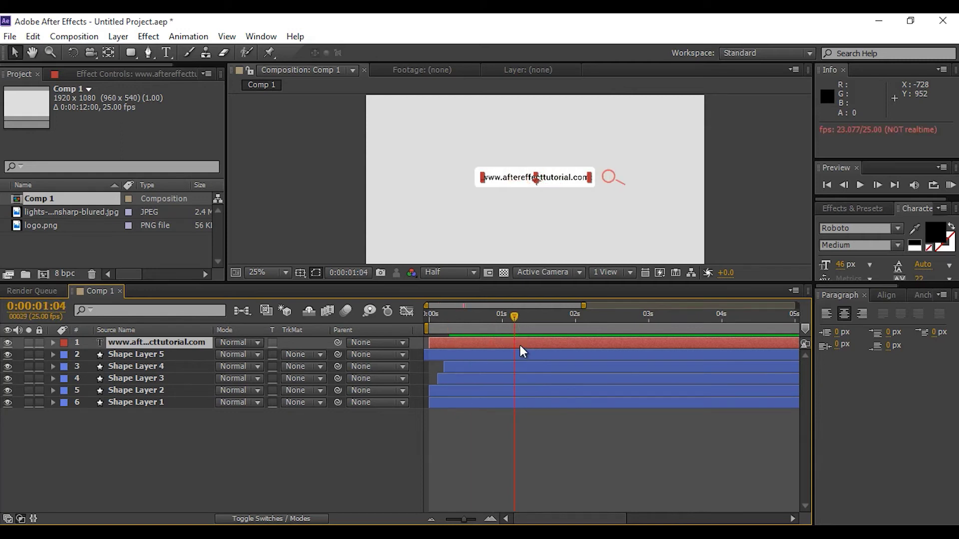
click(852, 209)
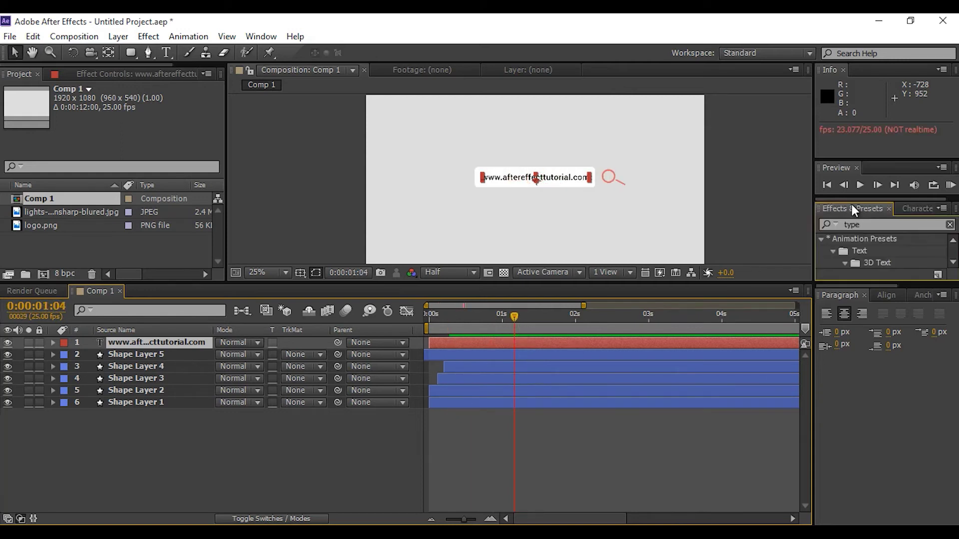
click(869, 226)
scroll(888, 259, down, 3)
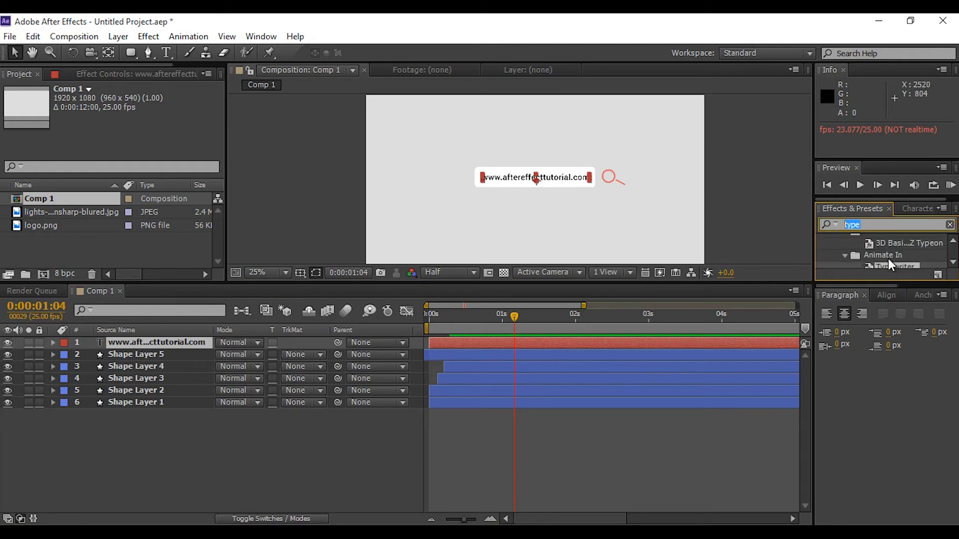
drag(903, 284, 520, 380)
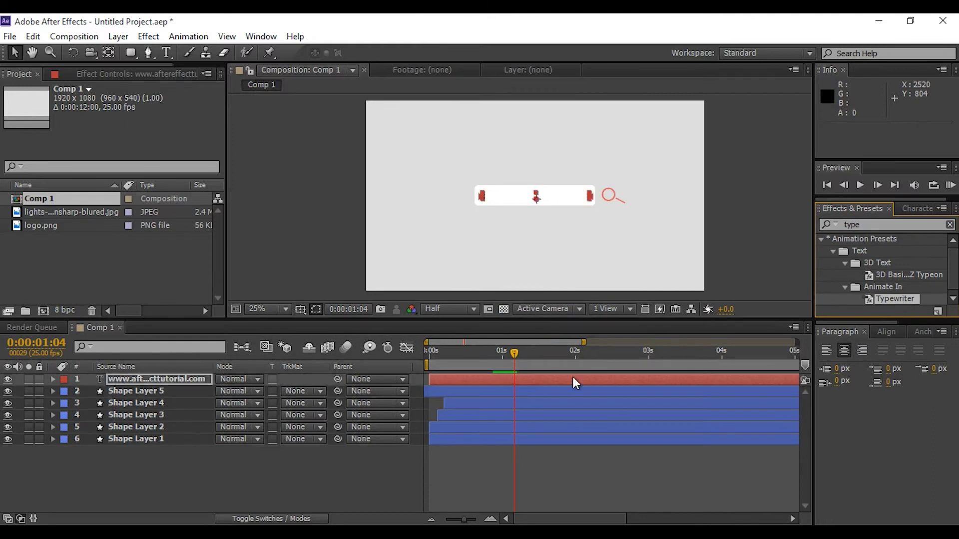
Move the text's last Range Selector Start keyframe to about 1.5 seconds, apply Easy Ease to both Start keyframes, and preview
key(u)
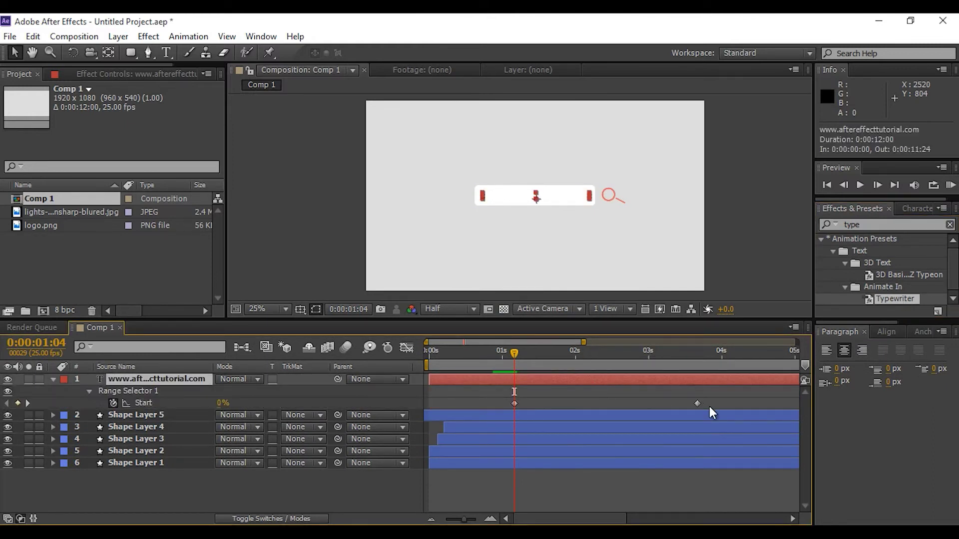
drag(696, 404, 499, 408)
right_click(514, 404)
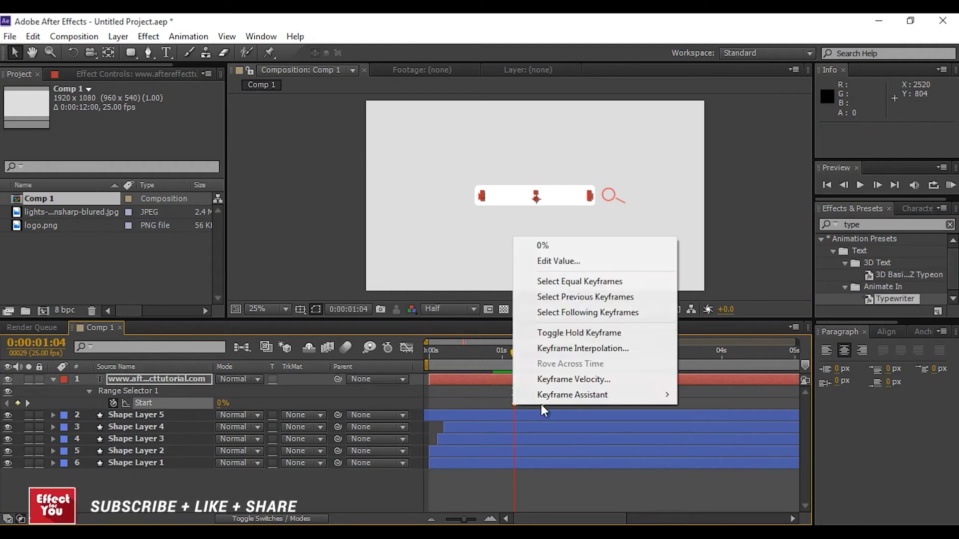
mouse_move(668, 396)
click(716, 426)
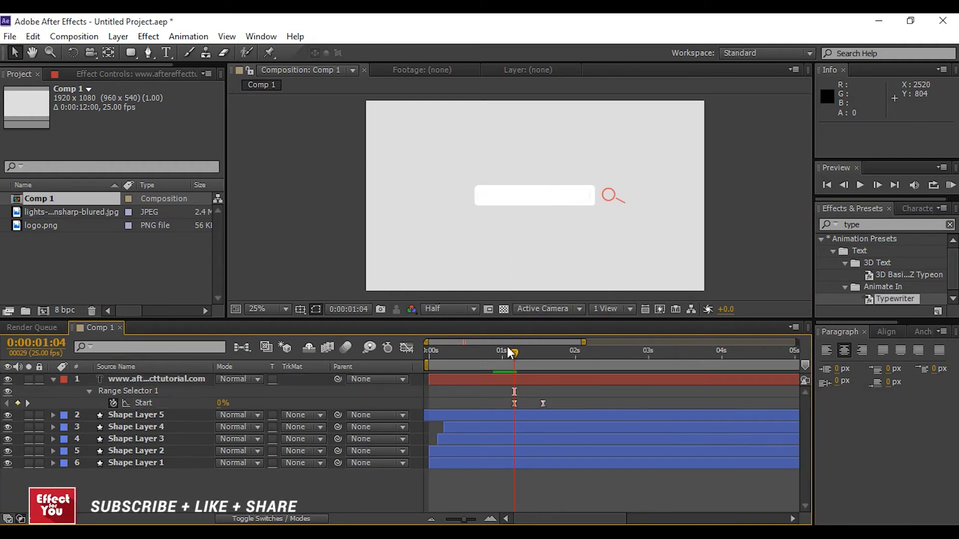
key(KP_0)
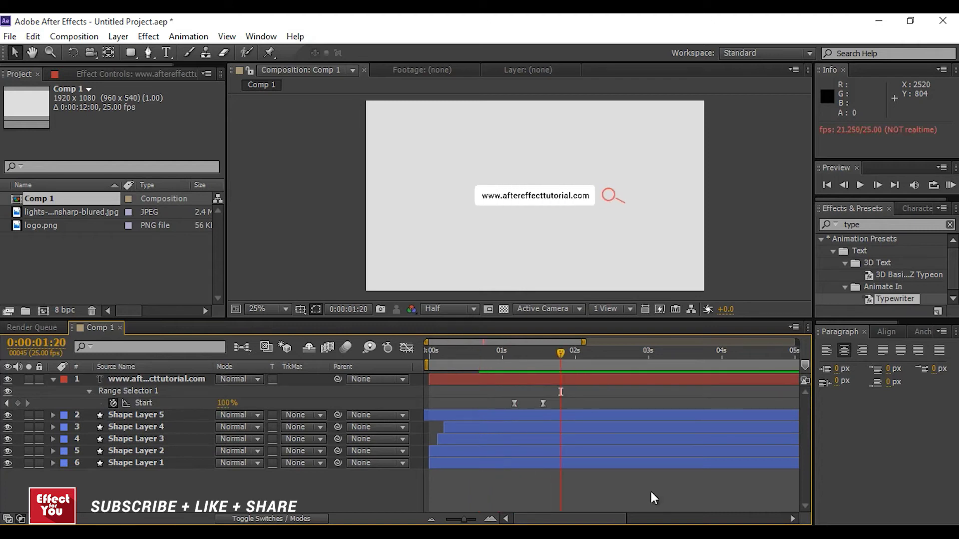
click(482, 351)
key(space)
Pre-compose the text layer and all five shape layers into a new composition named "search bar"
click(53, 379)
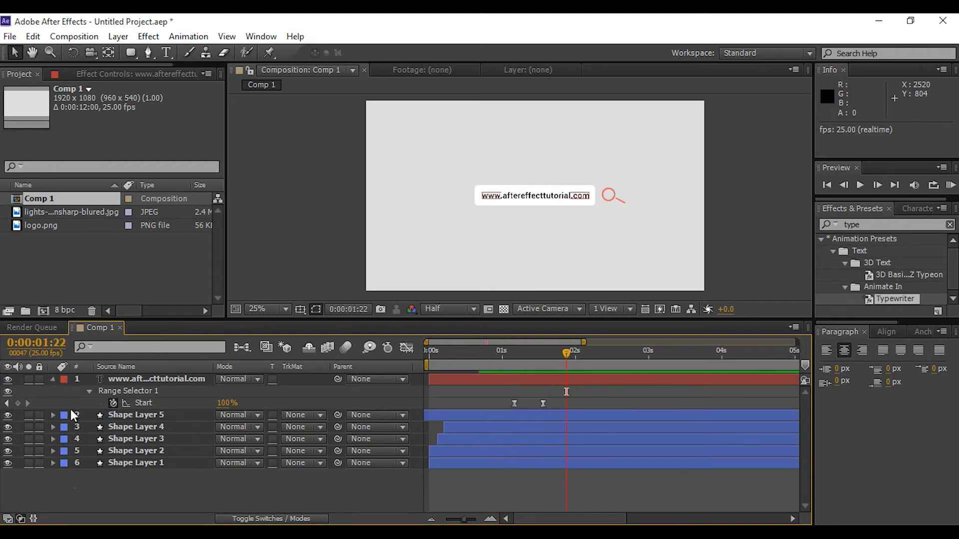
key(u)
drag(166, 484, 165, 382)
right_click(164, 382)
click(211, 439)
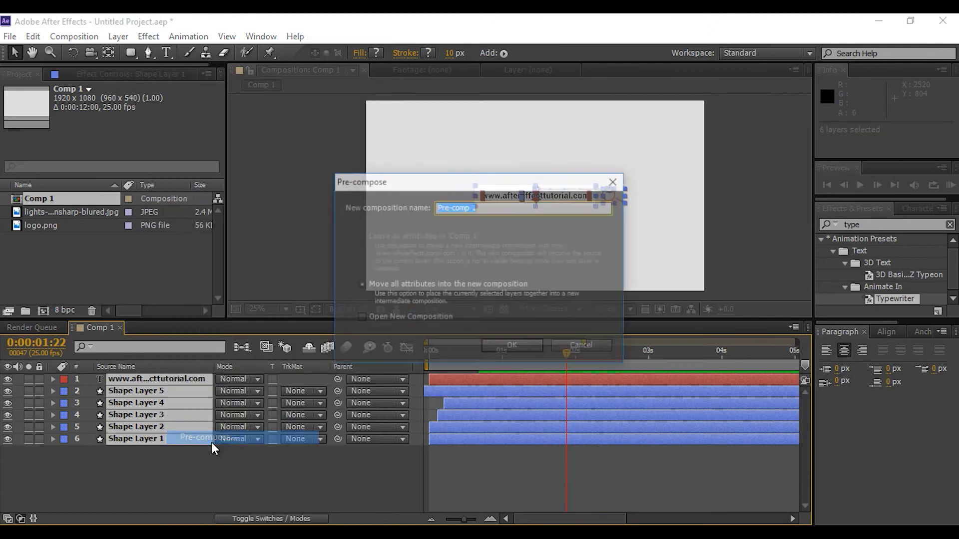
text(search bar)
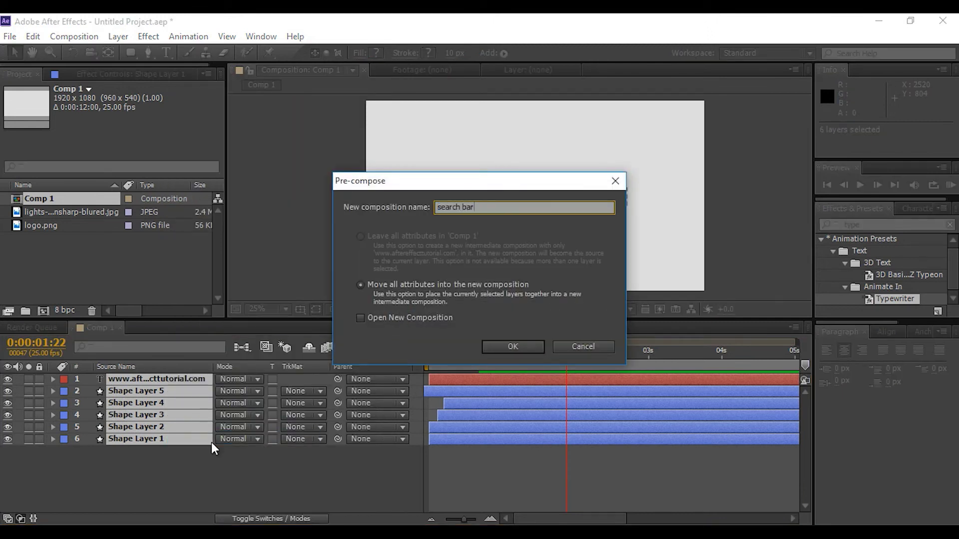
key(Return)
click(161, 381)
click(121, 429)
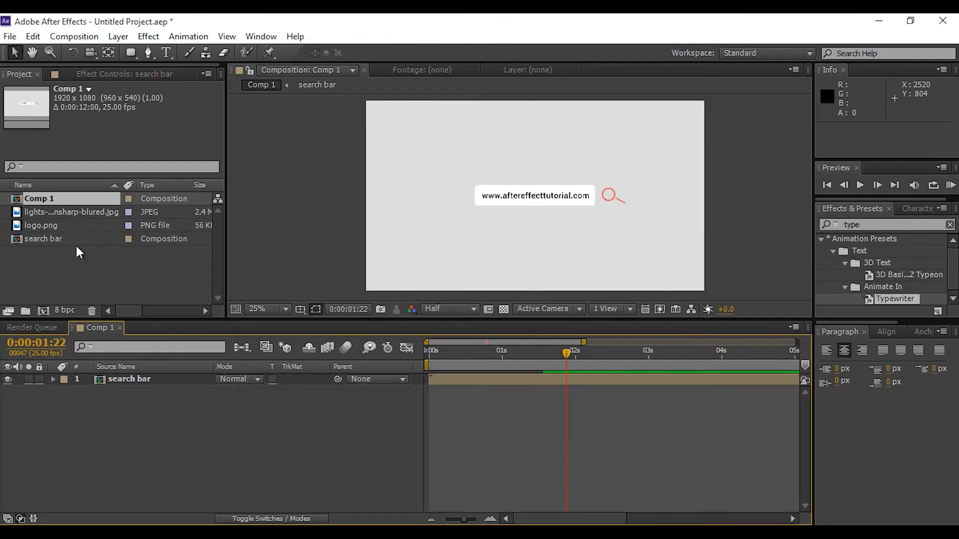
Add the blurred lights JPEG to Comp 1 as a background layer beneath the search bar pre-comp
click(45, 212)
drag(17, 210, 131, 418)
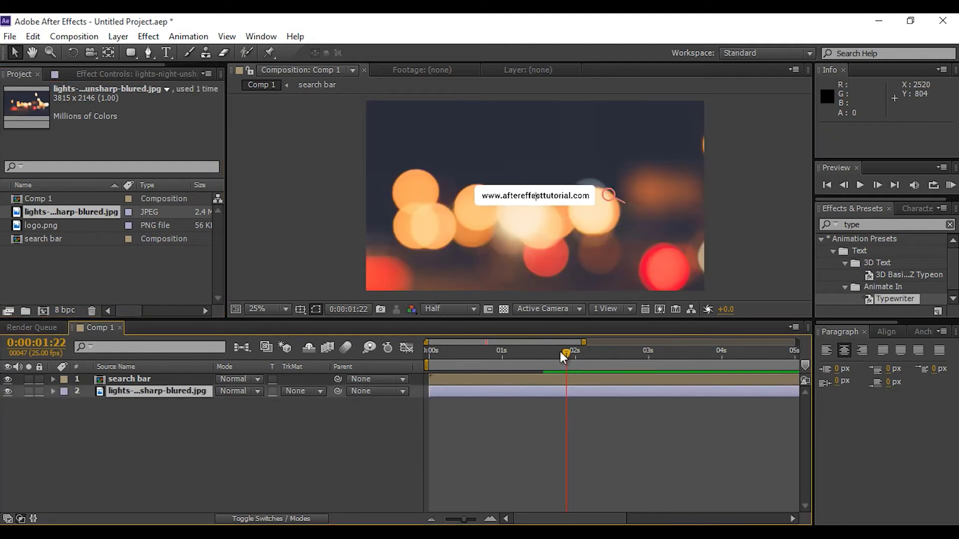
click(238, 430)
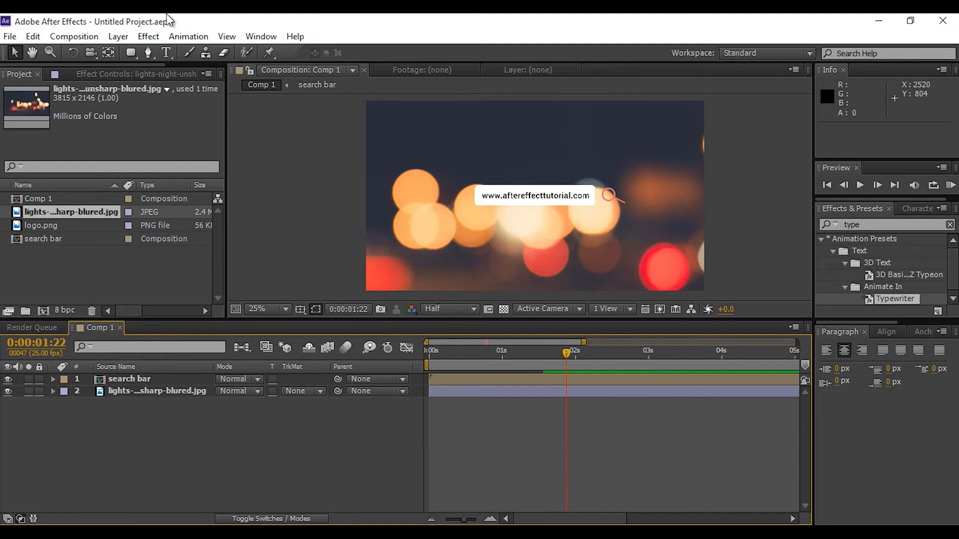
Draw a white circle over the search bar with the Ellipse tool and center its anchor point
mouse_move(128, 51)
mouse_down()
mouse_move(189, 69)
mouse_move(193, 80)
mouse_up()
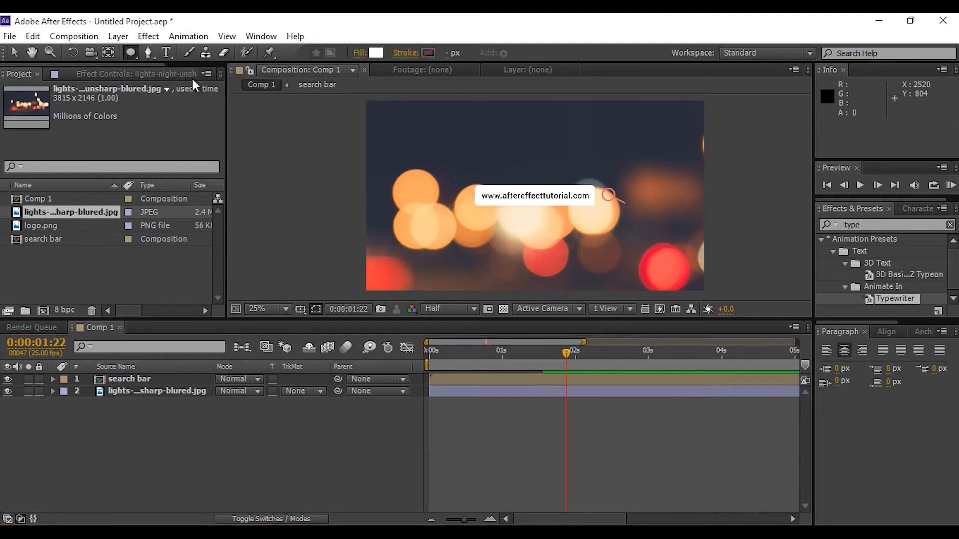
mouse_move(540, 195)
mouse_down()
mouse_move(647, 300)
mouse_move(584, 230)
mouse_move(589, 243)
mouse_up()
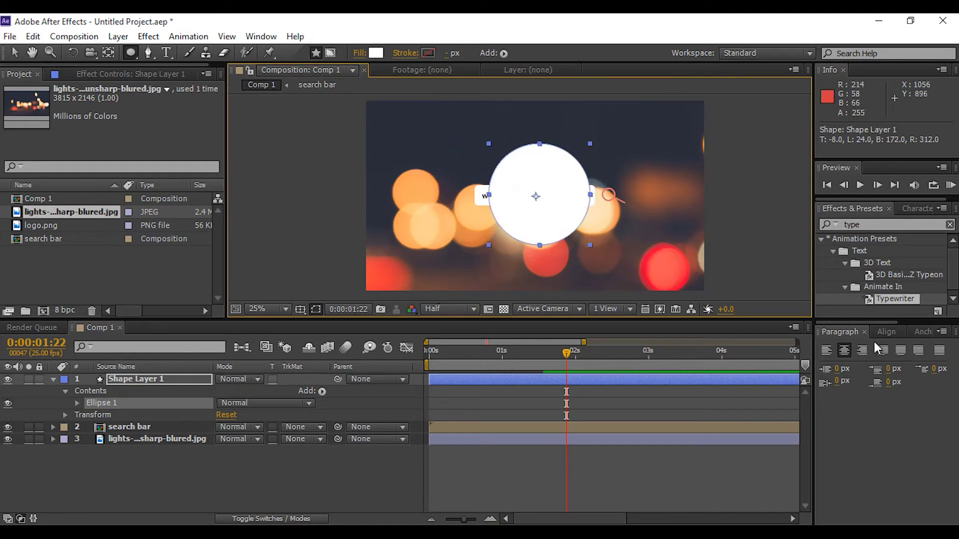
click(907, 336)
click(852, 378)
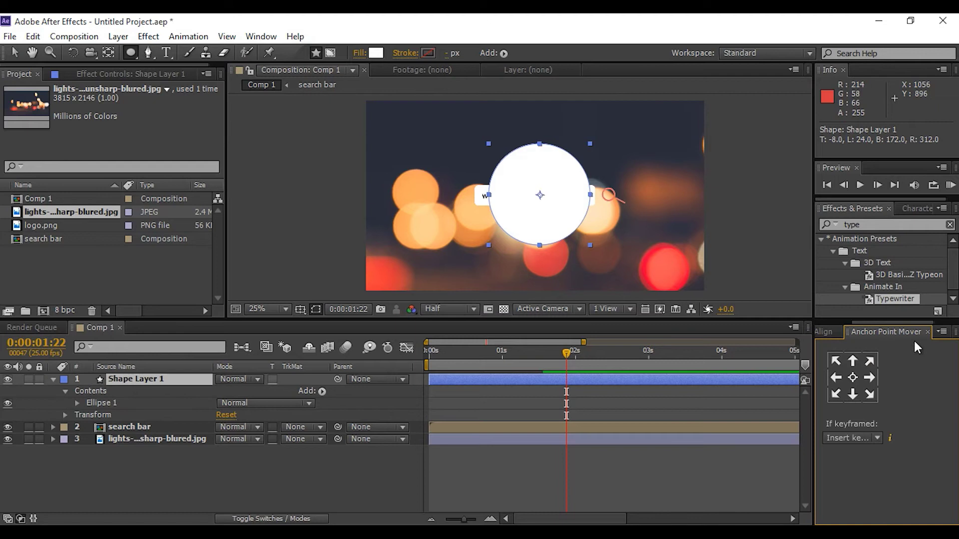
Align the circle to the composition's center horizontally and vertically, and return to the Selection tool
click(838, 330)
click(852, 364)
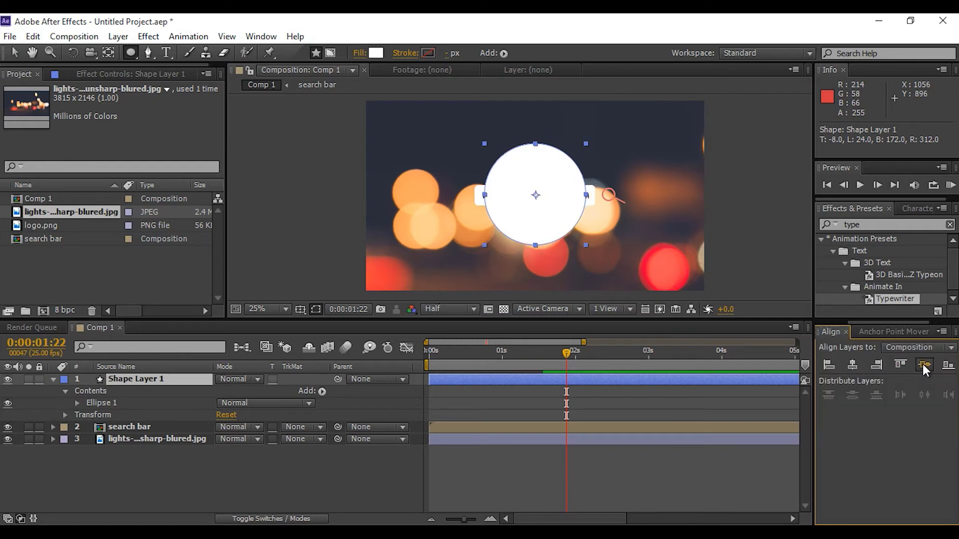
click(923, 364)
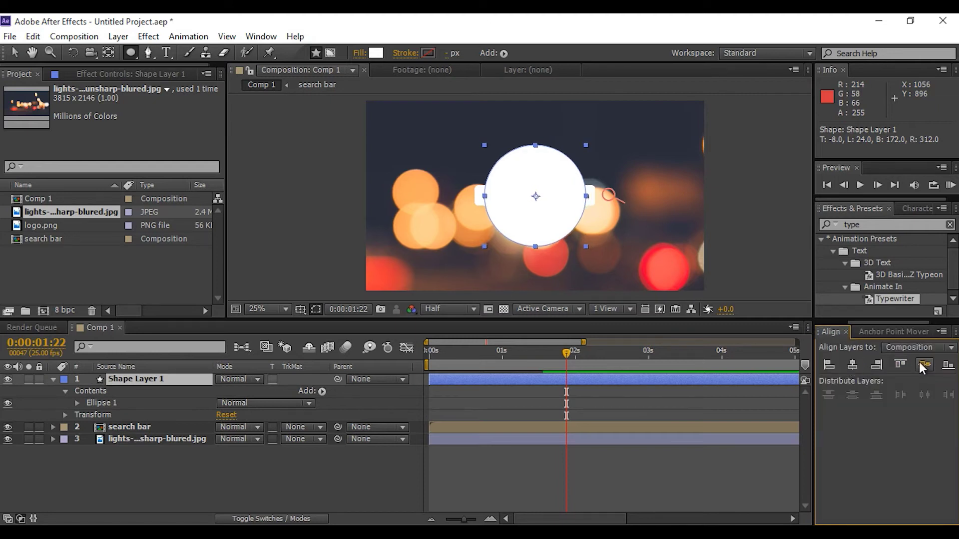
click(14, 53)
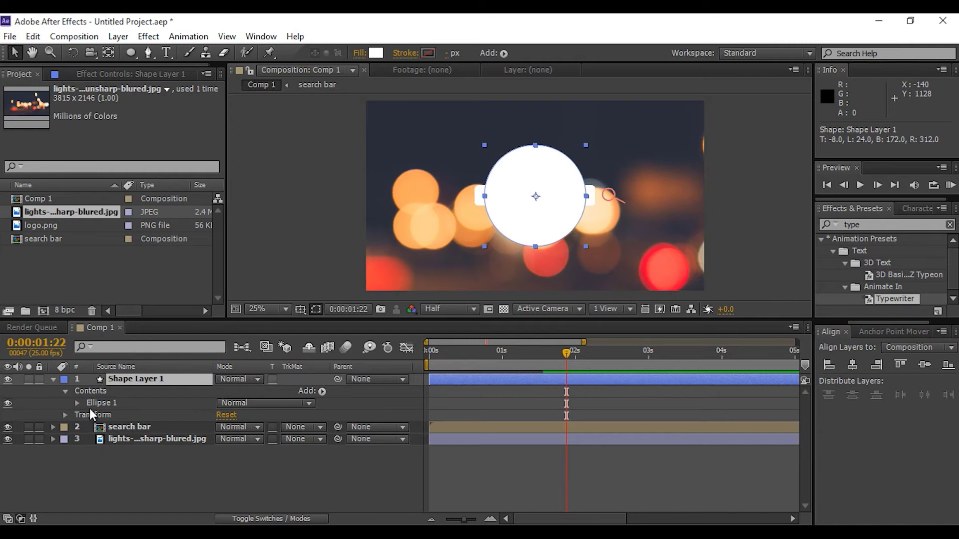
Add a Scale keyframe of 0% to the circle layer at 0:00:01:22
key(s)
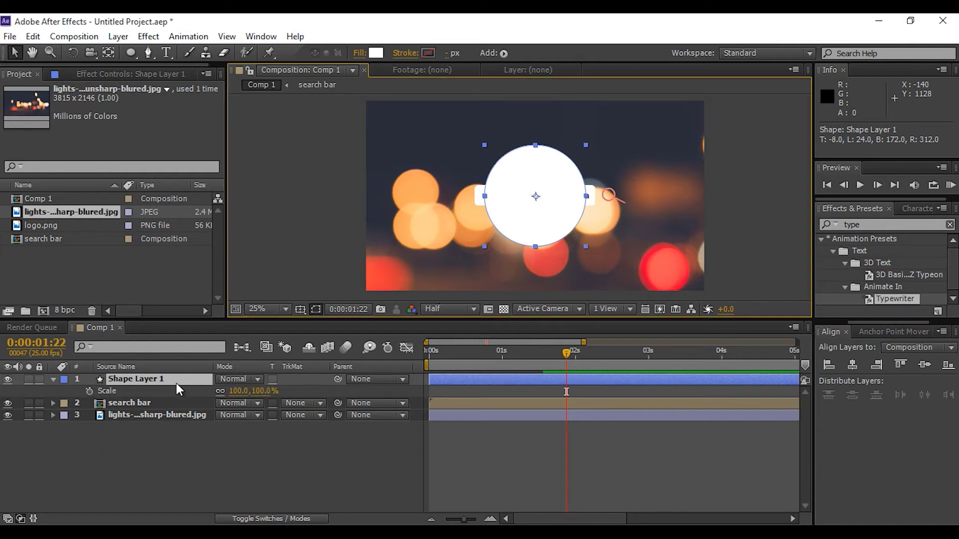
click(89, 391)
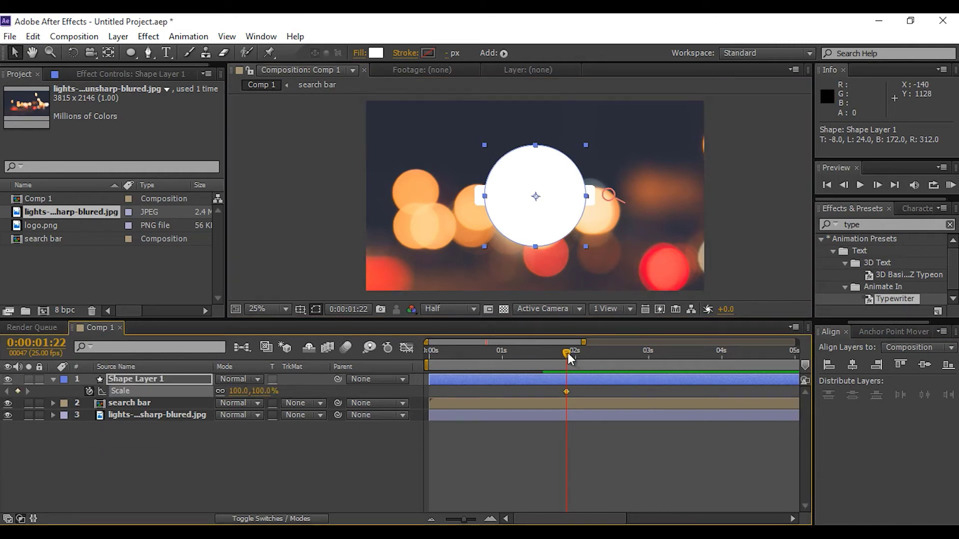
click(262, 391)
text(0)
key(Return)
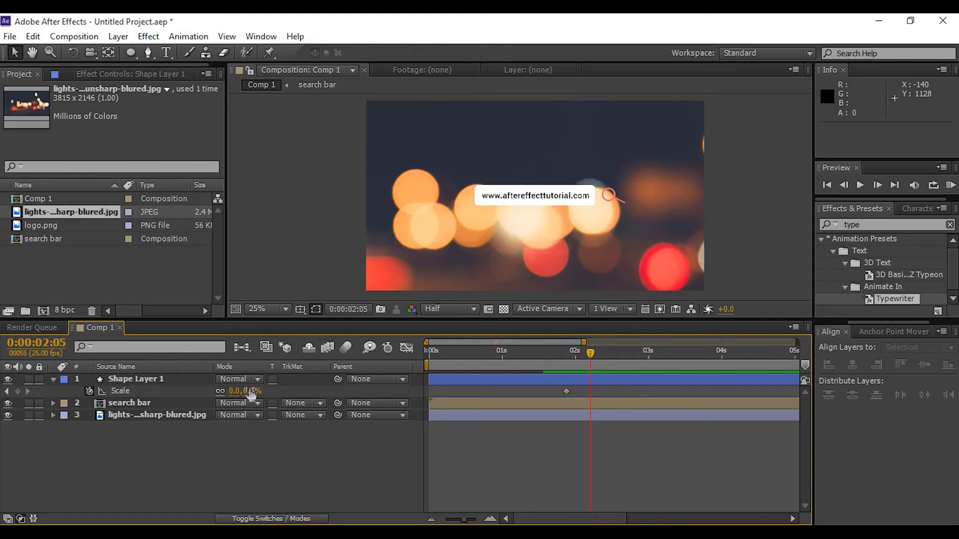
Set the circle's Scale to 414% at 0:00:02:05 so it covers the whole frame
drag(250, 391, 510, 385)
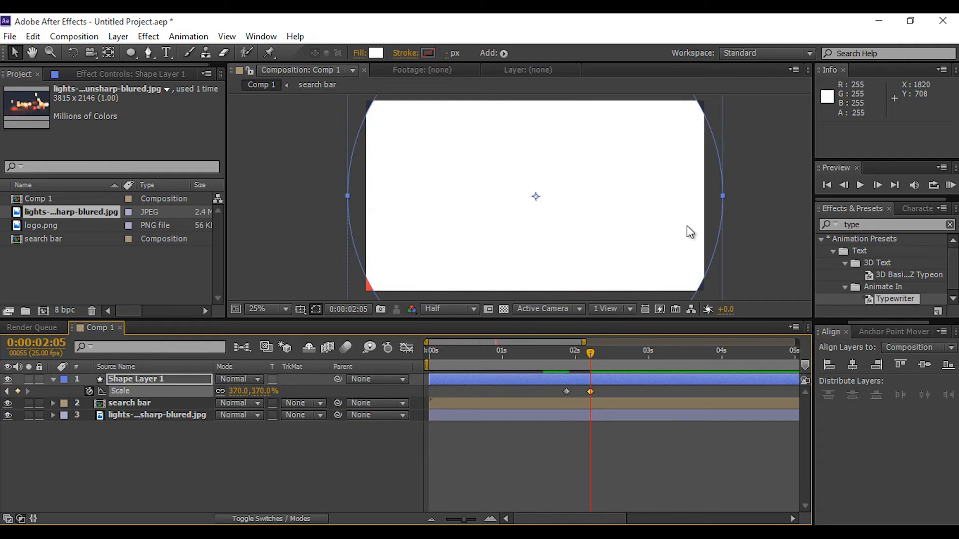
key(comma)
mouse_move(257, 391)
mouse_down()
mouse_move(283, 391)
mouse_move(267, 392)
mouse_up()
click(278, 457)
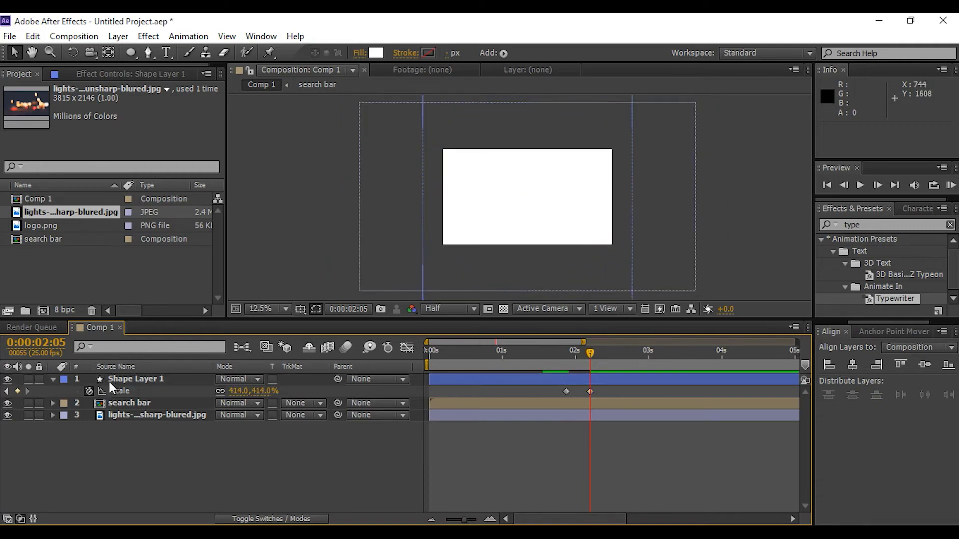
Use a duplicate of the circle, scaled to about 195% at 0:00:02:05, as an Alpha Inverted matte for the original circle layer
click(151, 380)
key(ctrl+d)
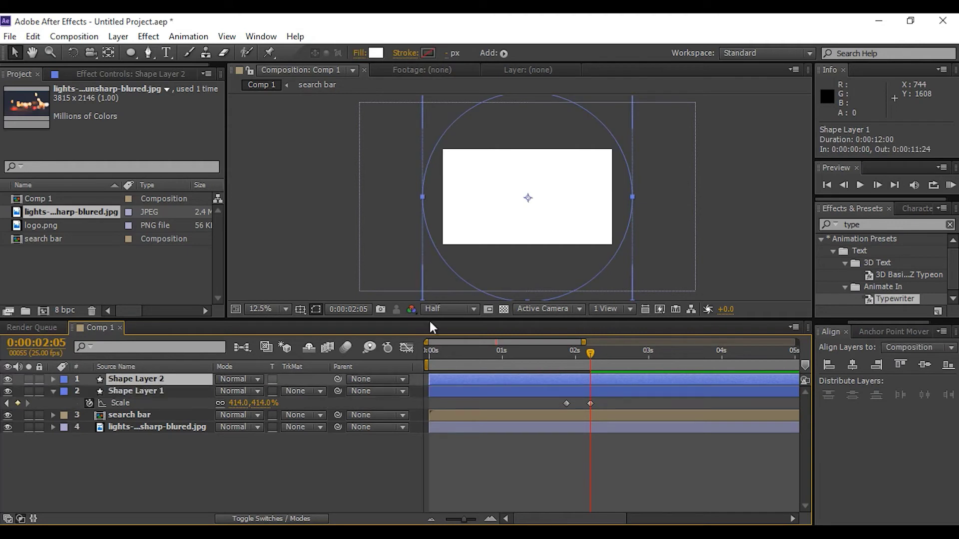
scroll(649, 135, up, 1)
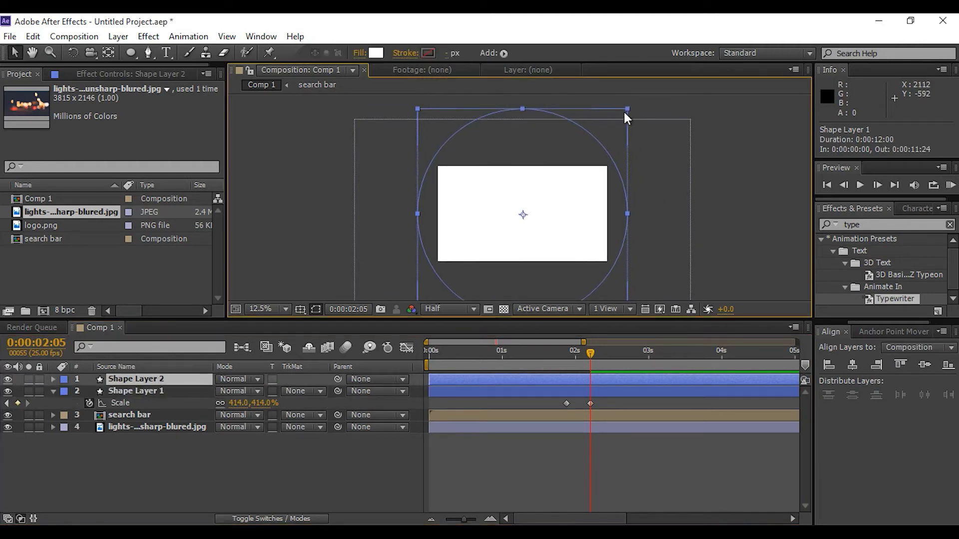
drag(626, 110, 607, 163)
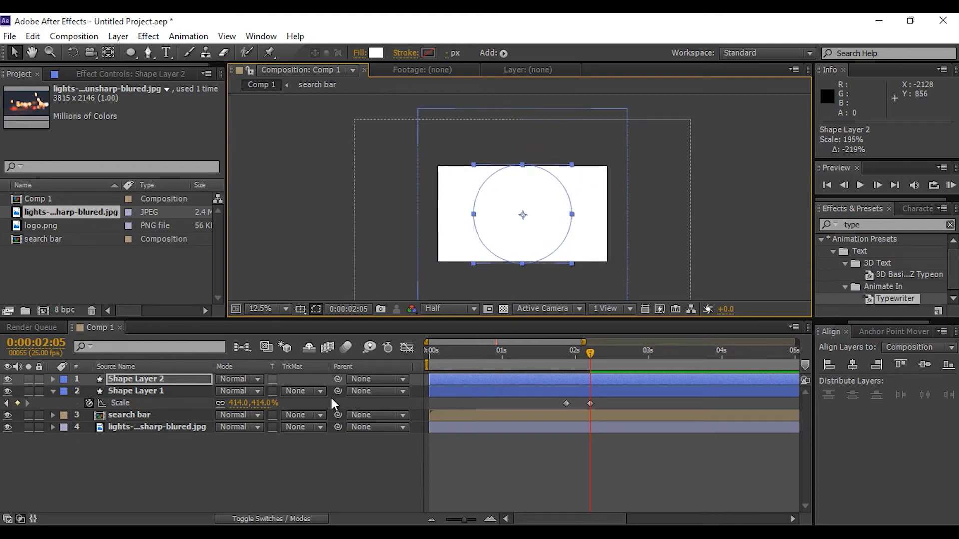
click(318, 390)
click(352, 441)
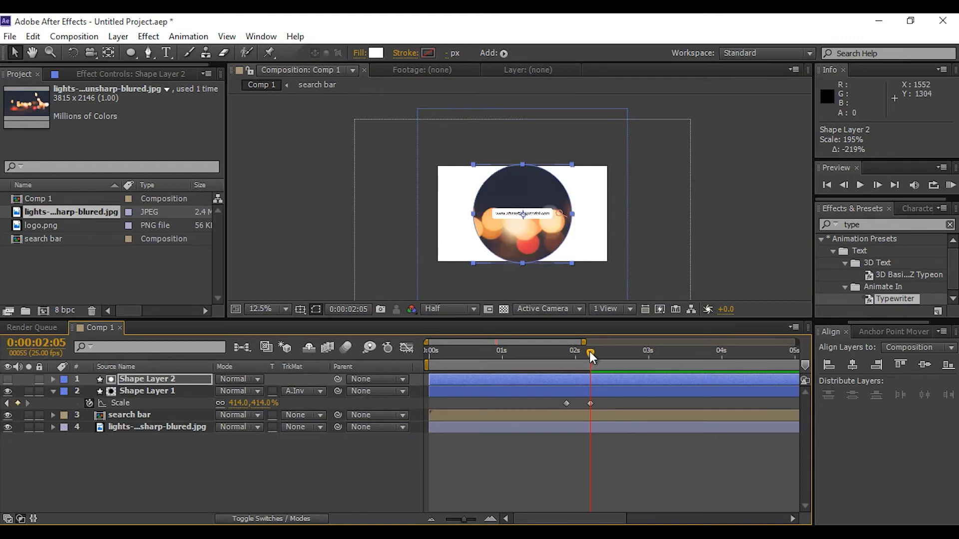
Shift both Scale keyframes of Shape Layer 2 later so the last one sits at 0:00:02:09, and preview the transition
key(s)
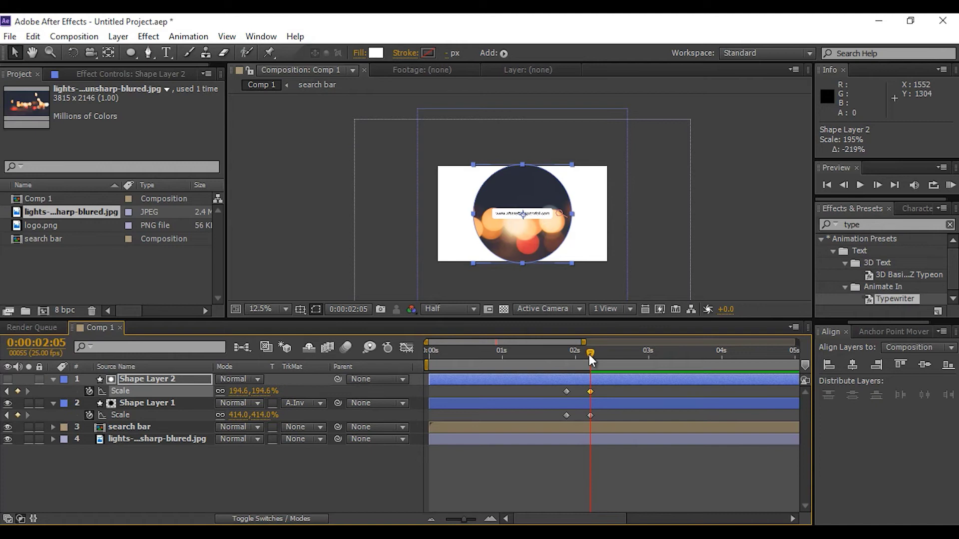
drag(589, 355, 540, 364)
drag(598, 378, 560, 395)
key(ctrl+z)
click(590, 391)
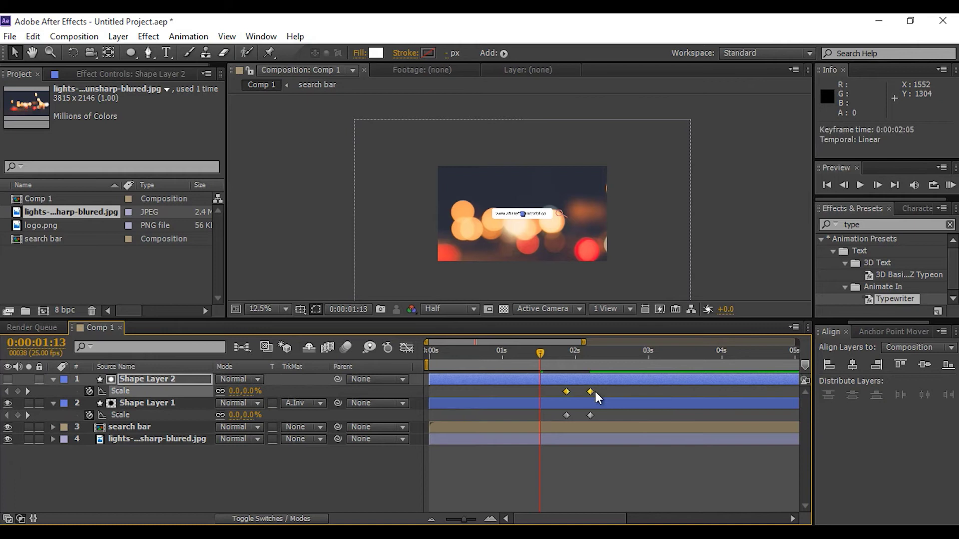
click(557, 353)
key(space)
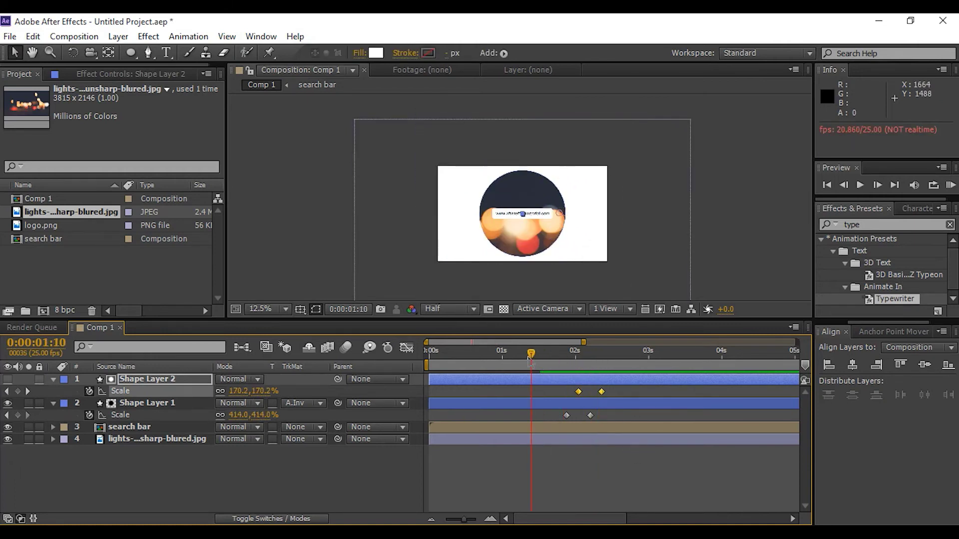
key(space)
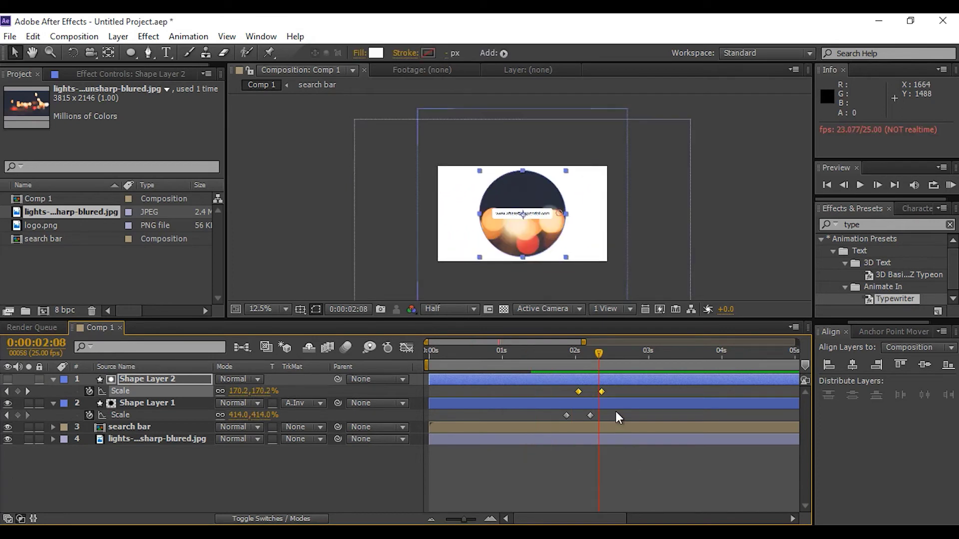
click(626, 475)
Move Shape Layer 2's first Scale keyframe to just before 0:00:02:05
click(583, 356)
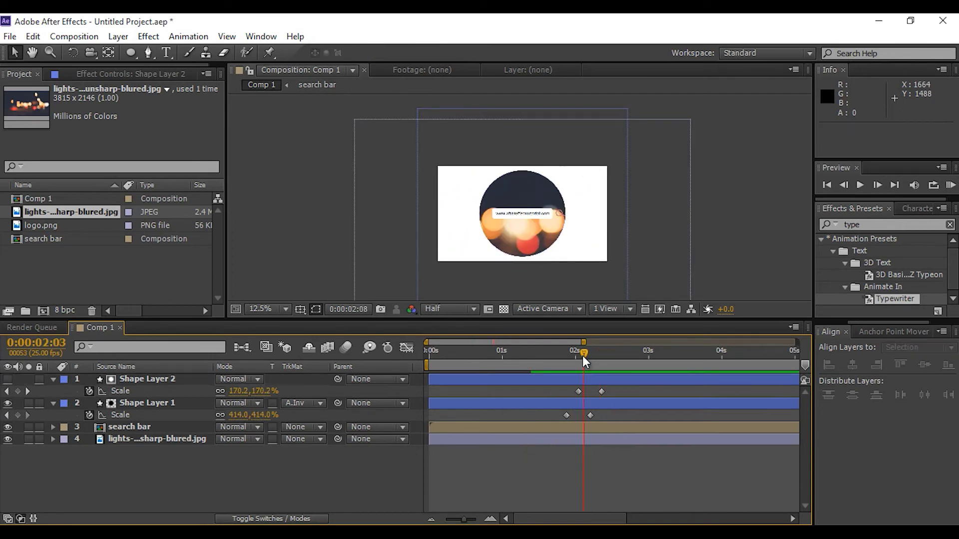
drag(564, 360, 591, 352)
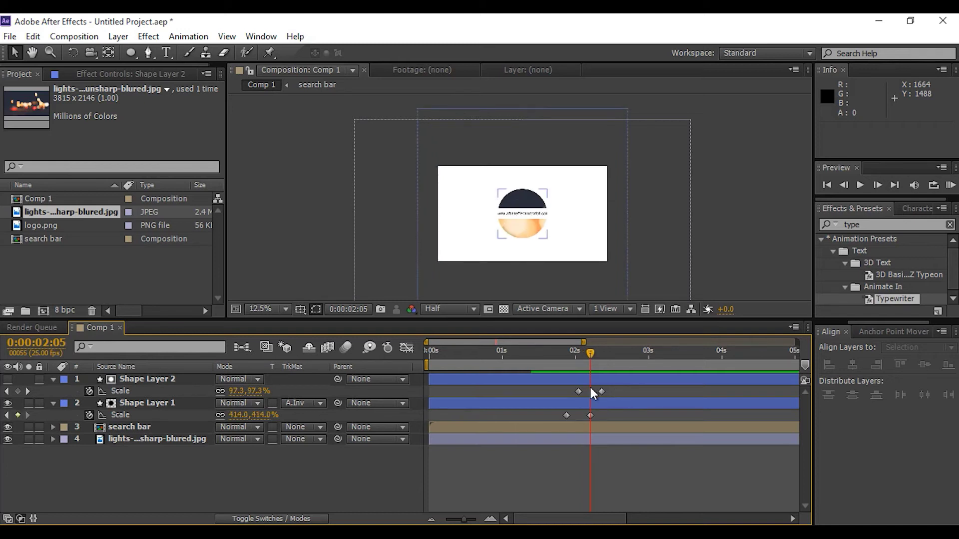
drag(578, 391, 581, 418)
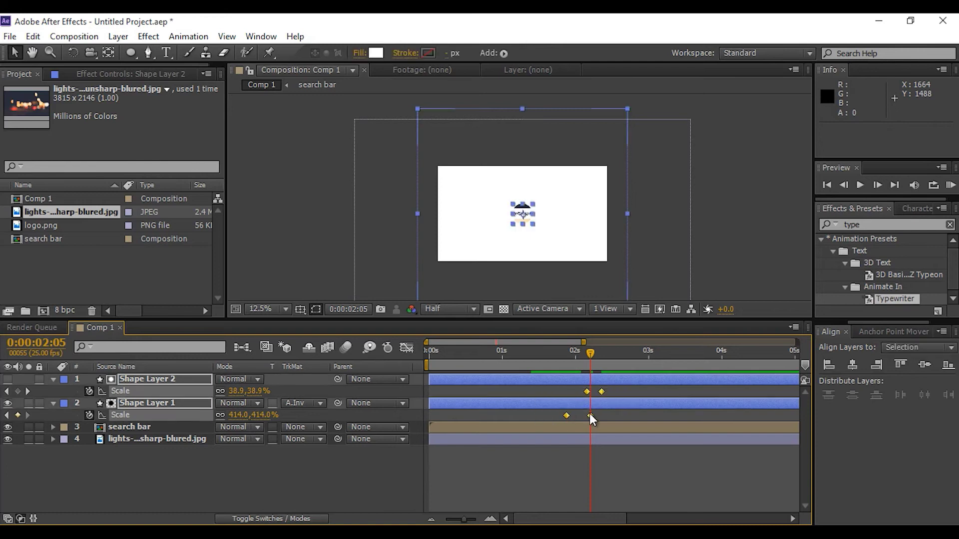
Apply Easy Ease to all Scale keyframes on both circle layers and preview the animation
right_click(590, 415)
mouse_move(739, 404)
click(403, 434)
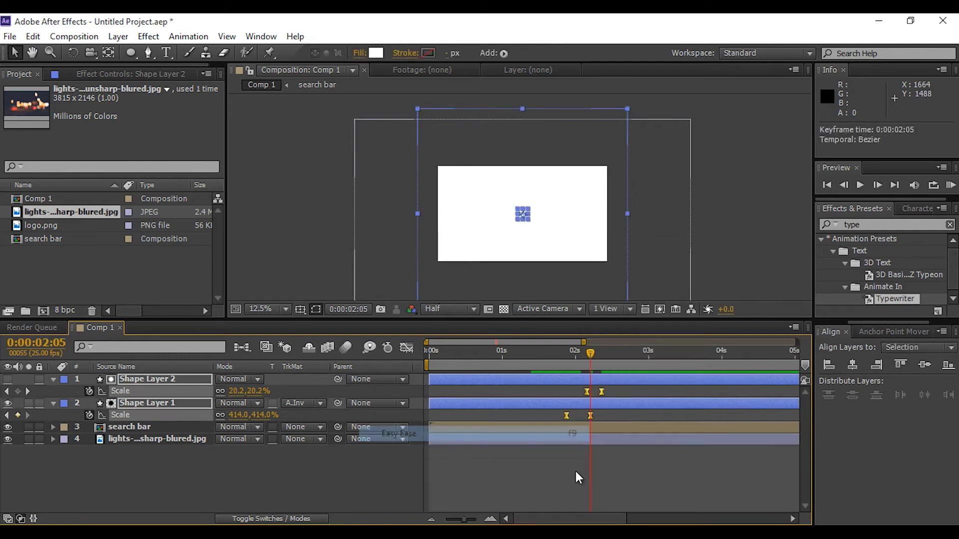
click(574, 473)
drag(547, 368, 540, 368)
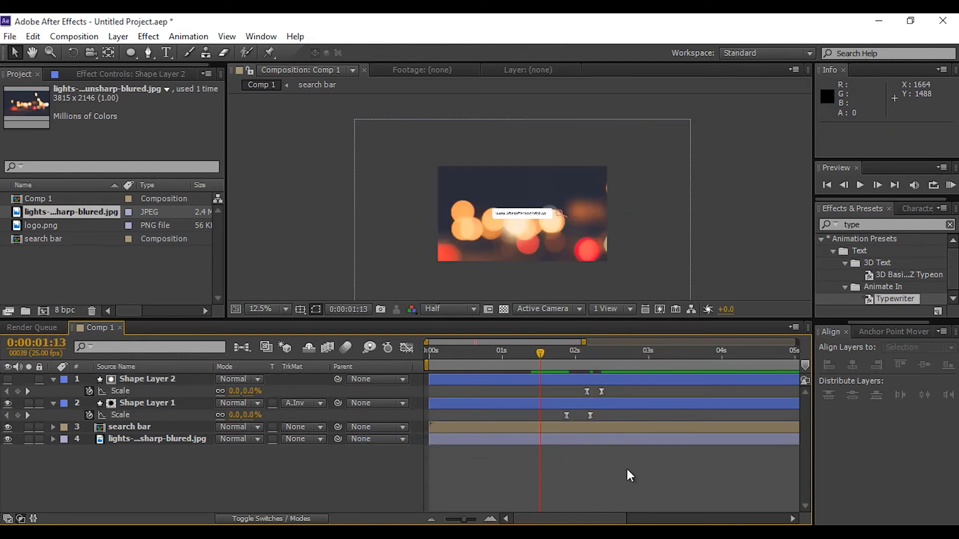
key(space)
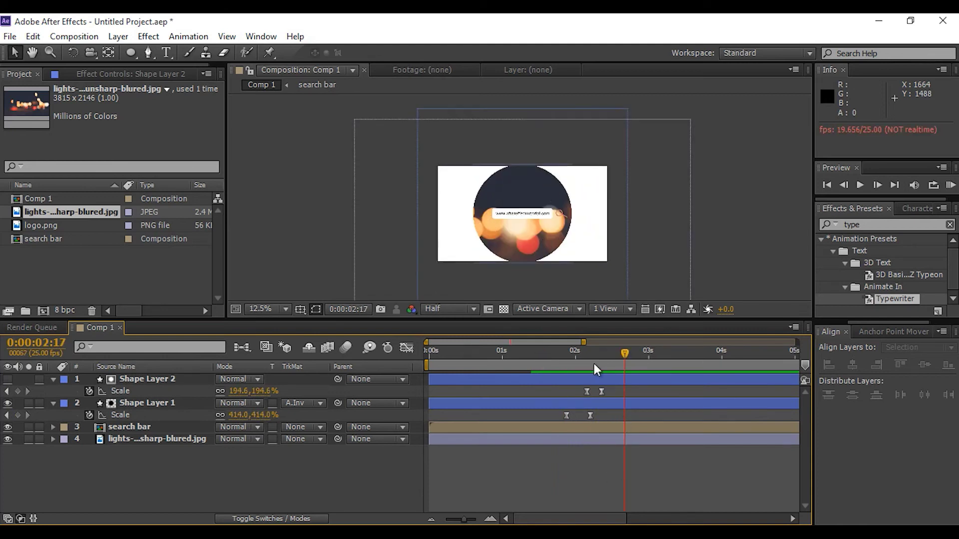
Set Shape Layer 2's last Scale keyframe to 431.6%, move it to 0:00:02:13, and preview the transition
click(586, 353)
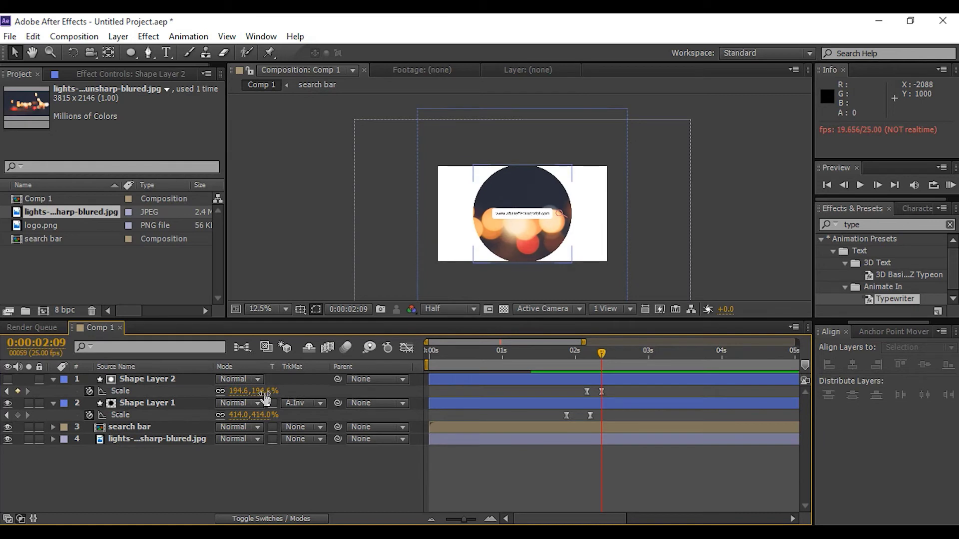
drag(264, 395, 271, 391)
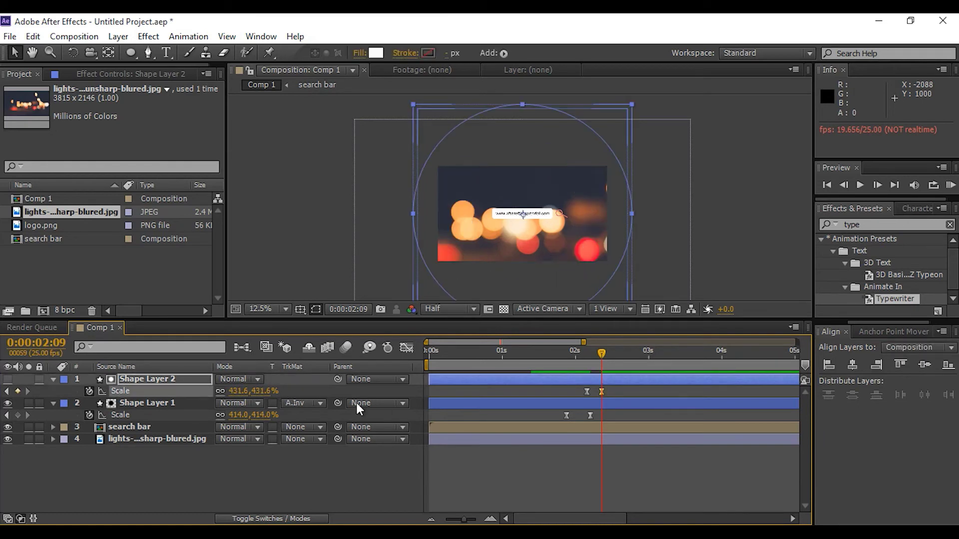
click(604, 391)
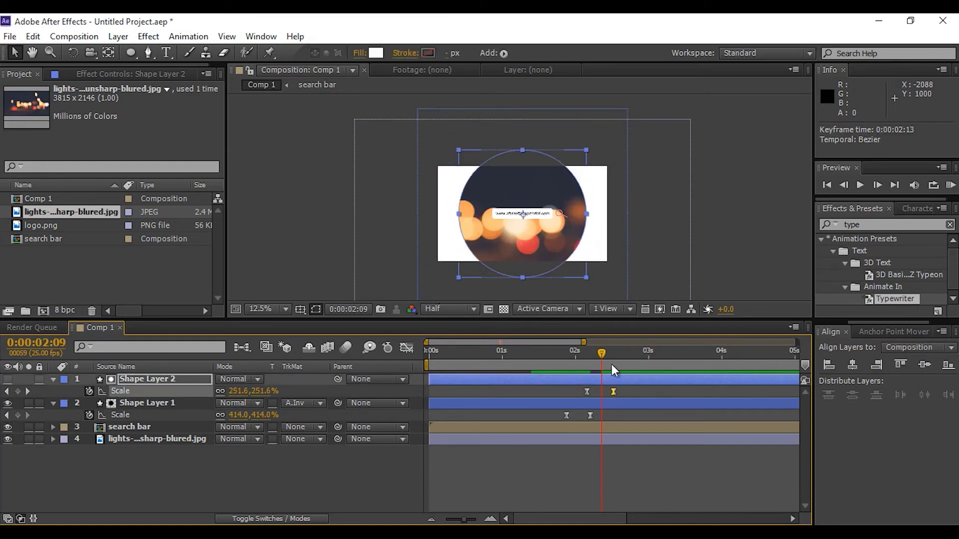
click(718, 483)
key(space)
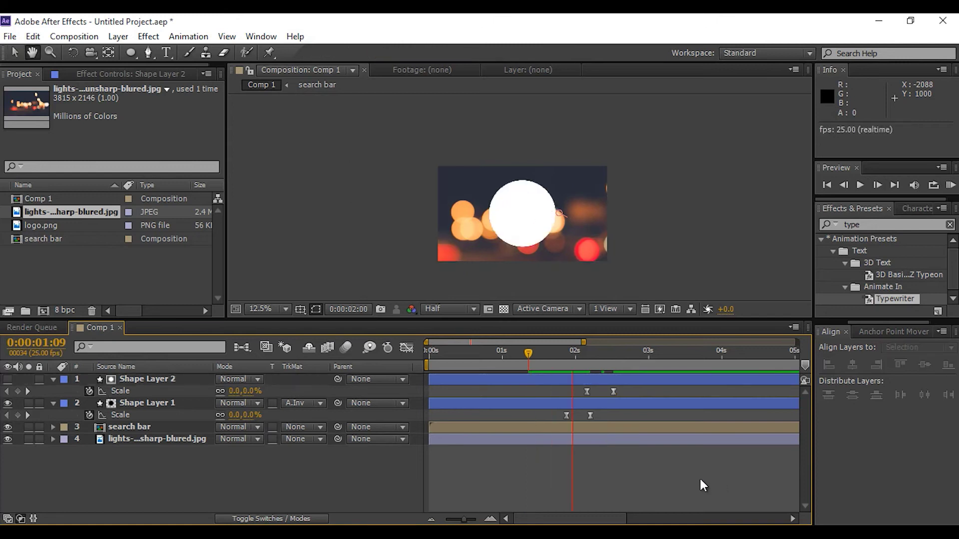
Preview the circle transition repeatedly to examine how it times against the search bar
key(space)
drag(578, 352, 553, 354)
key(space)
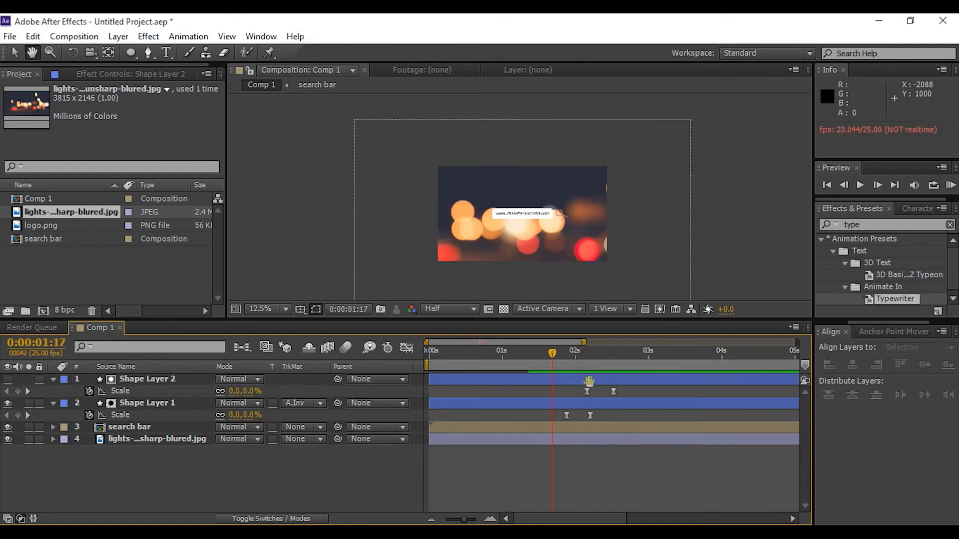
key(space)
key(space)
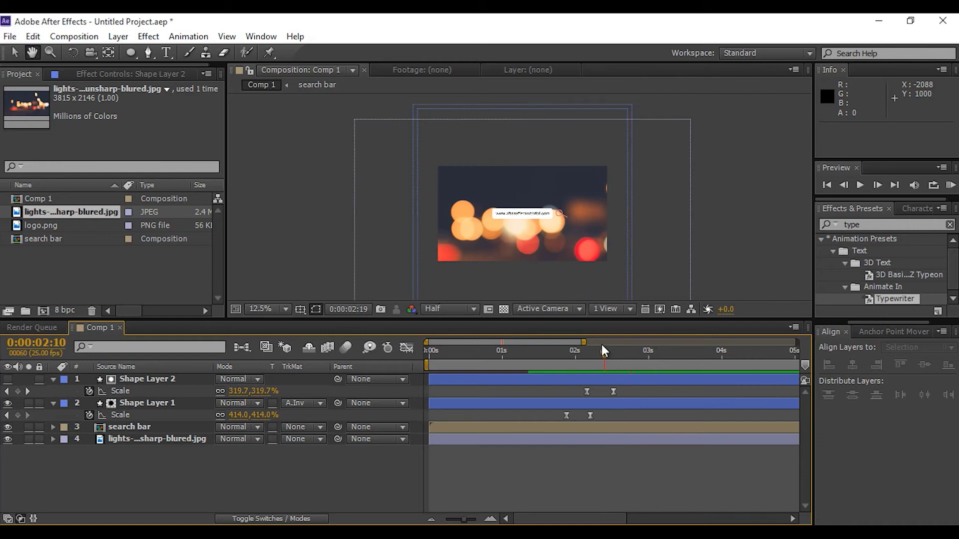
drag(608, 351, 482, 356)
key(space)
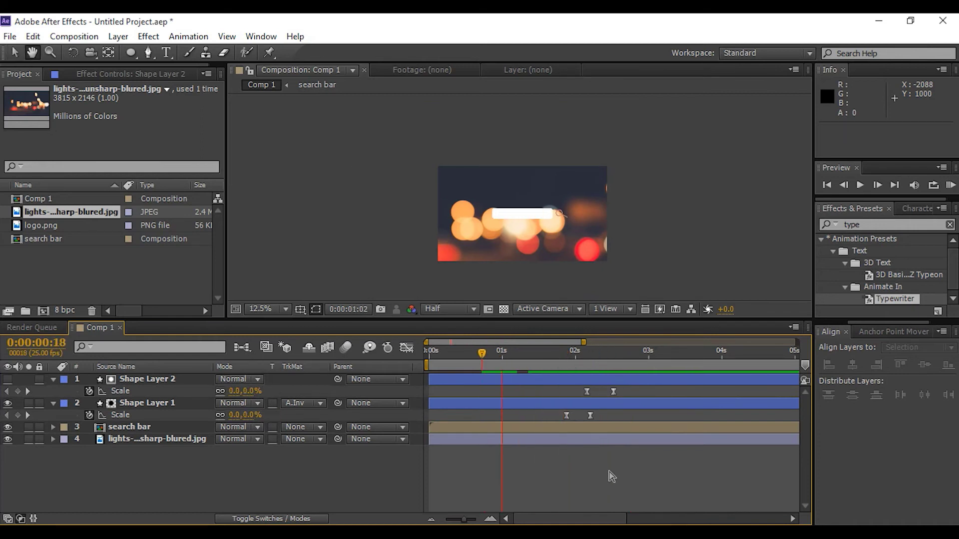
key(space)
At 0:00:01:22, turn on Collapse Transformations for the search bar layer and view the composition at 25%
drag(558, 358, 568, 352)
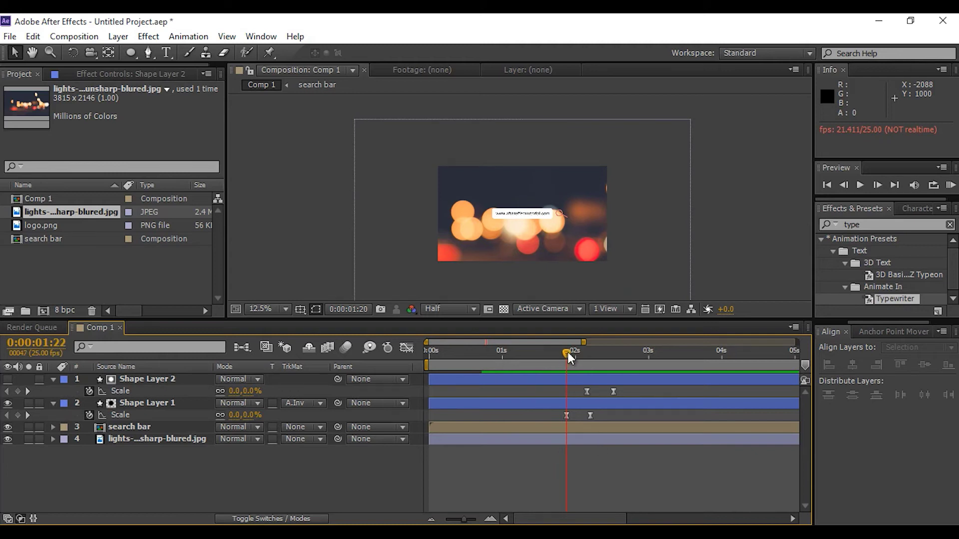
click(131, 428)
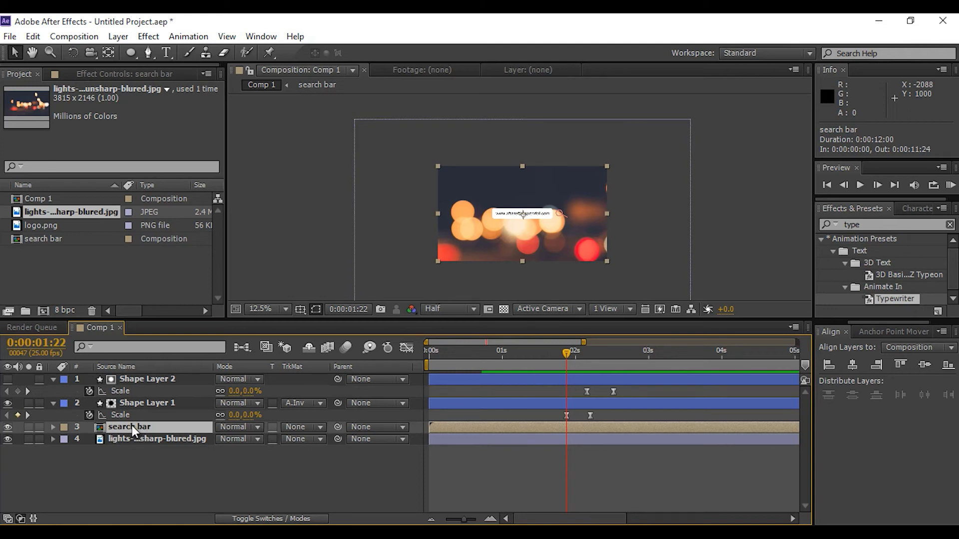
click(255, 519)
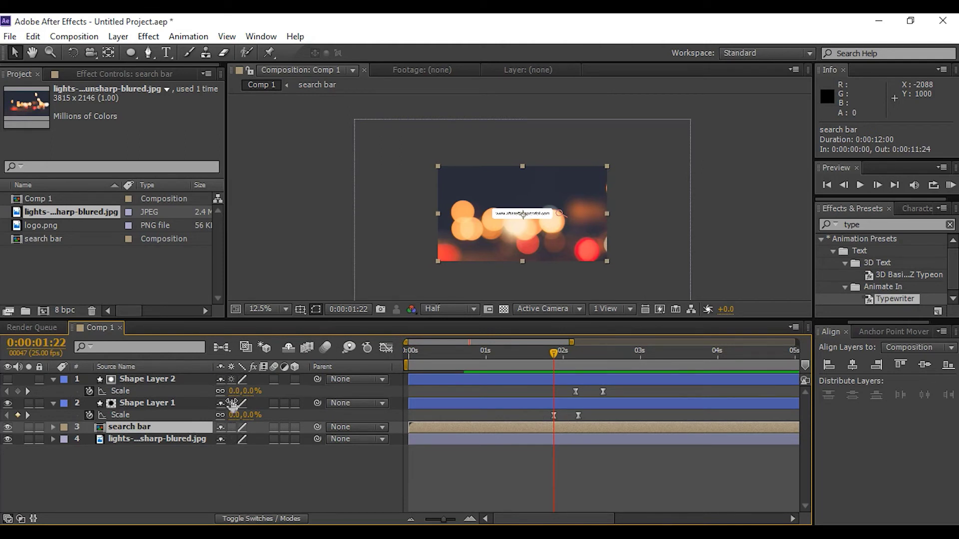
click(232, 427)
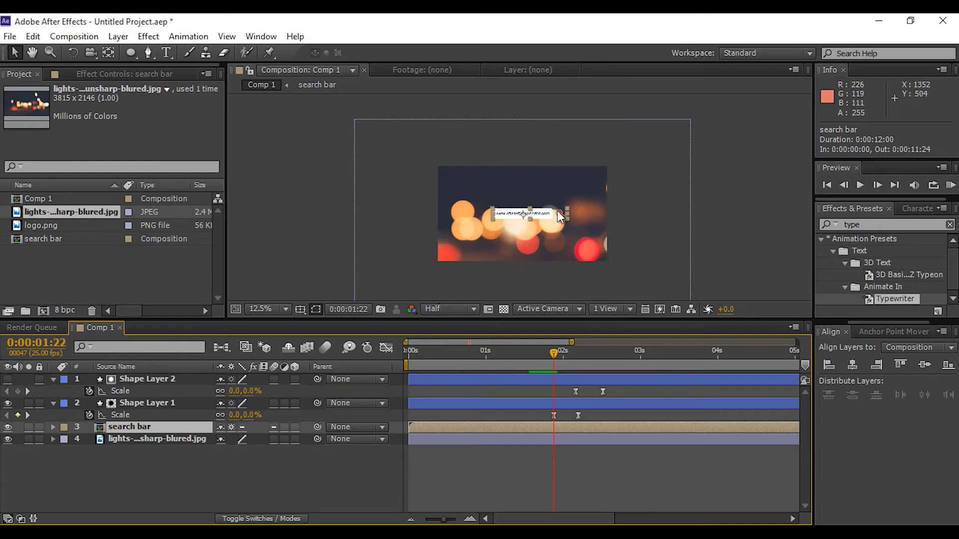
key(period)
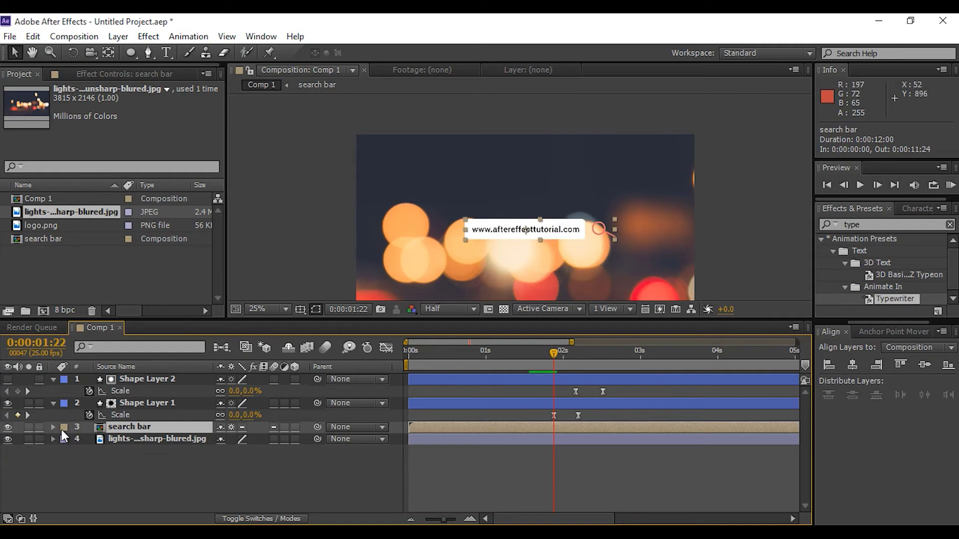
Add a 100% Scale keyframe to the search bar layer and place it at 0:00:01:19
key(s)
click(90, 439)
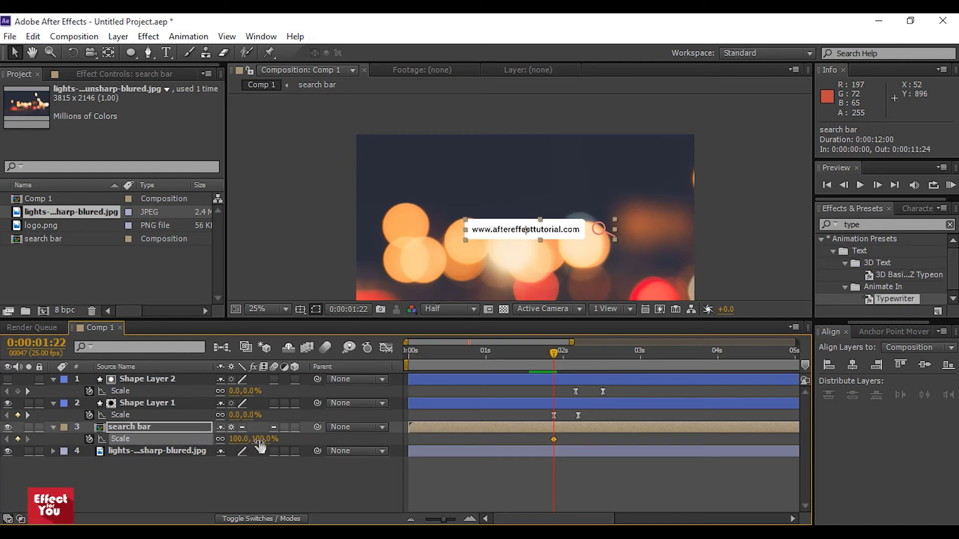
mouse_move(556, 354)
mouse_down()
mouse_move(577, 355)
mouse_move(535, 356)
mouse_move(544, 354)
mouse_up()
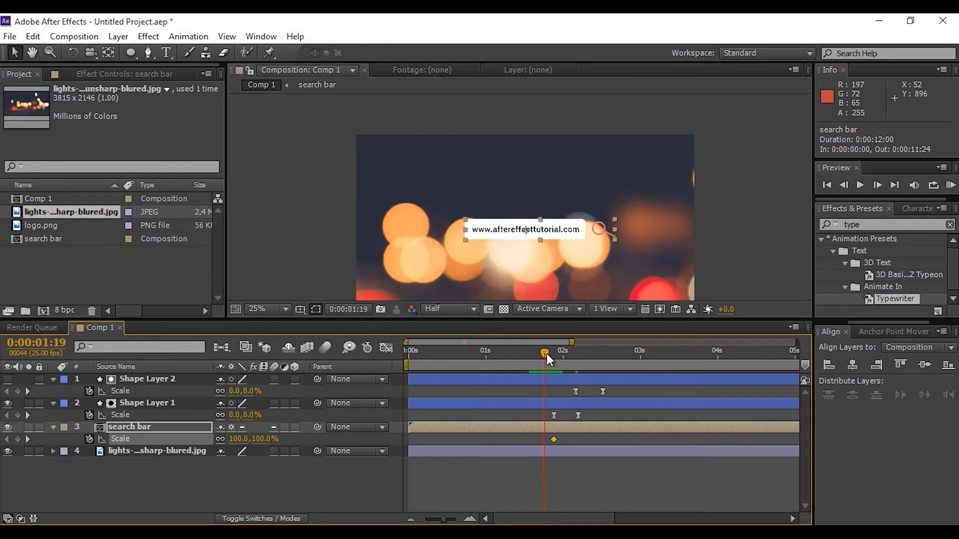
drag(554, 439, 548, 440)
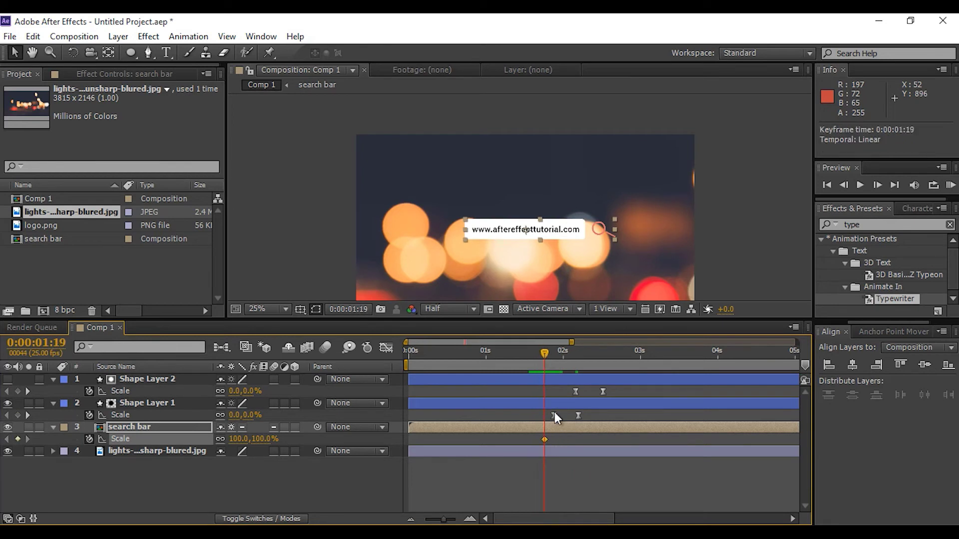
Set the search bar layer's Scale to 0% at 0:00:01:24
drag(544, 349, 559, 352)
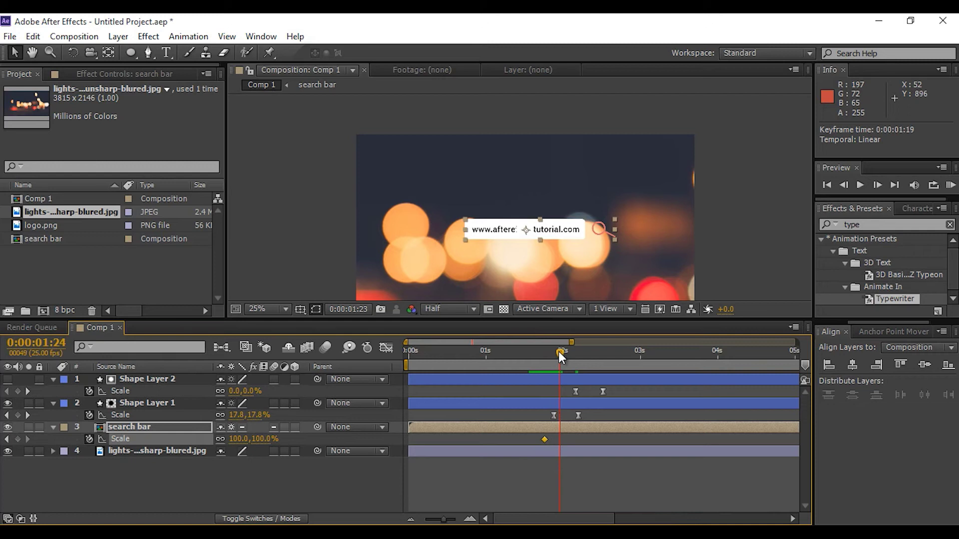
click(268, 439)
text(0)
click(278, 499)
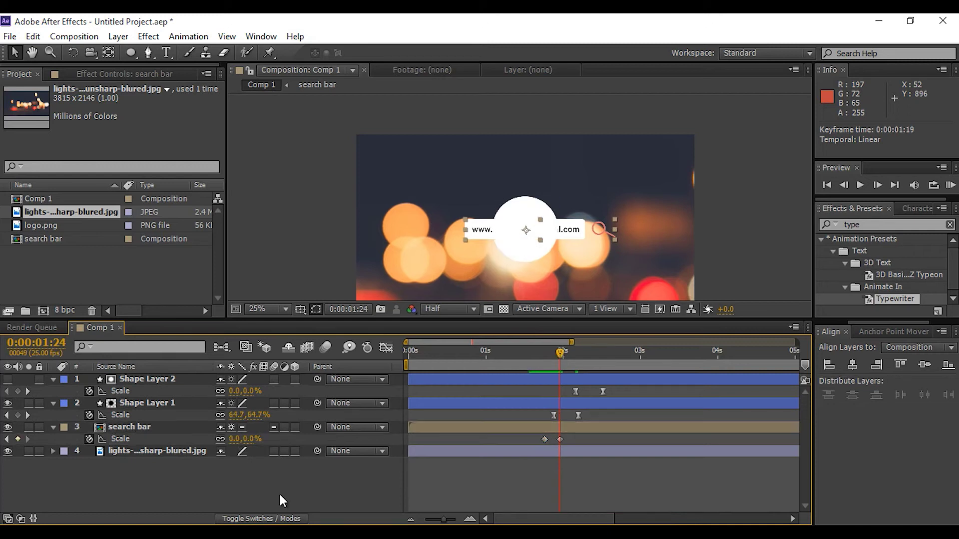
Apply Easy Ease to both Scale keyframes of the search bar layer and preview the shrinking
drag(559, 352, 498, 351)
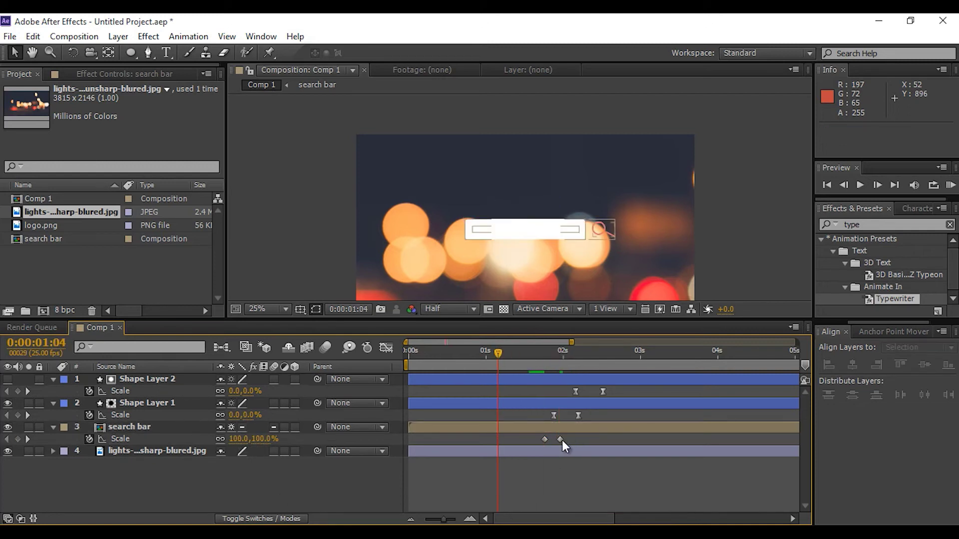
drag(563, 442, 541, 437)
right_click(545, 439)
mouse_move(696, 427)
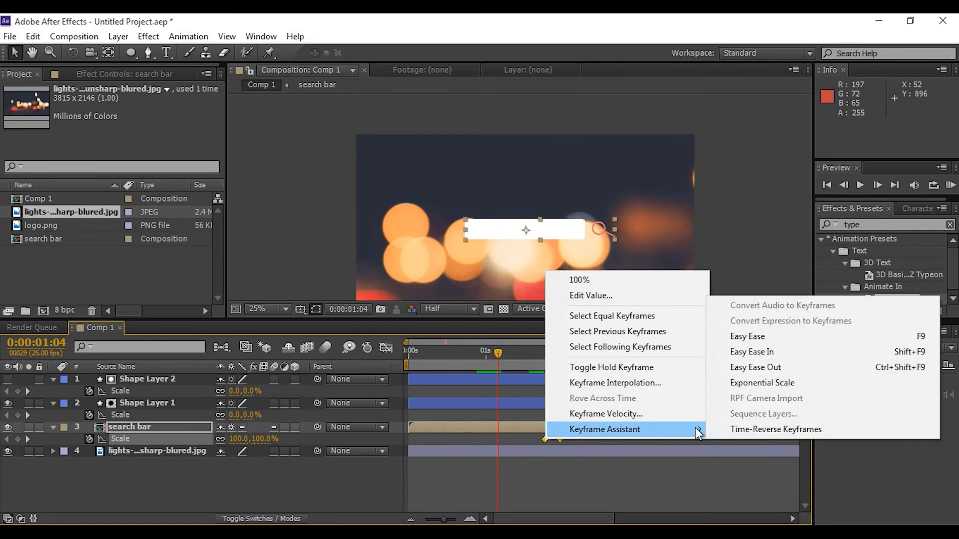
click(755, 336)
click(579, 439)
key(space)
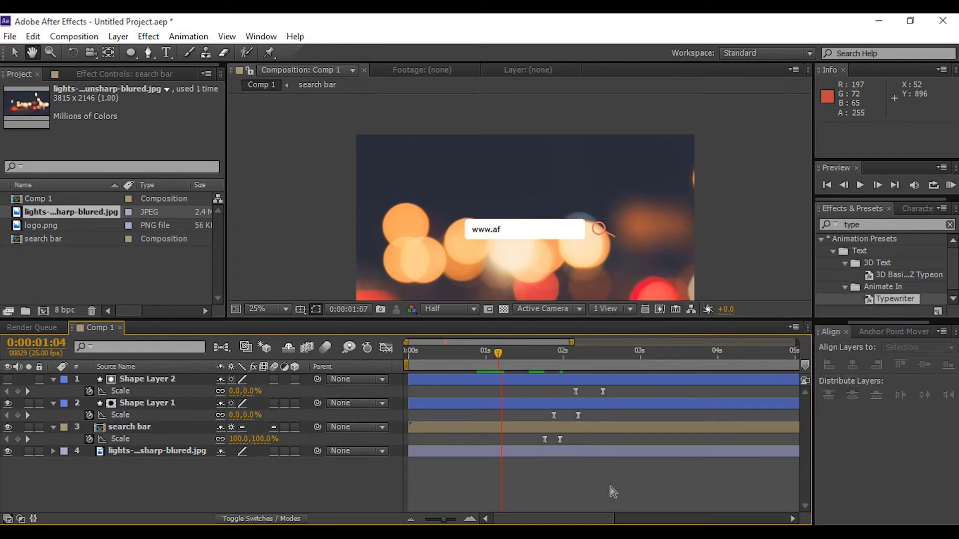
Shift both circle layers' Scale keyframes later so Shape Layer 1's last one sits at 0:00:02:09, and preview the transition
click(535, 351)
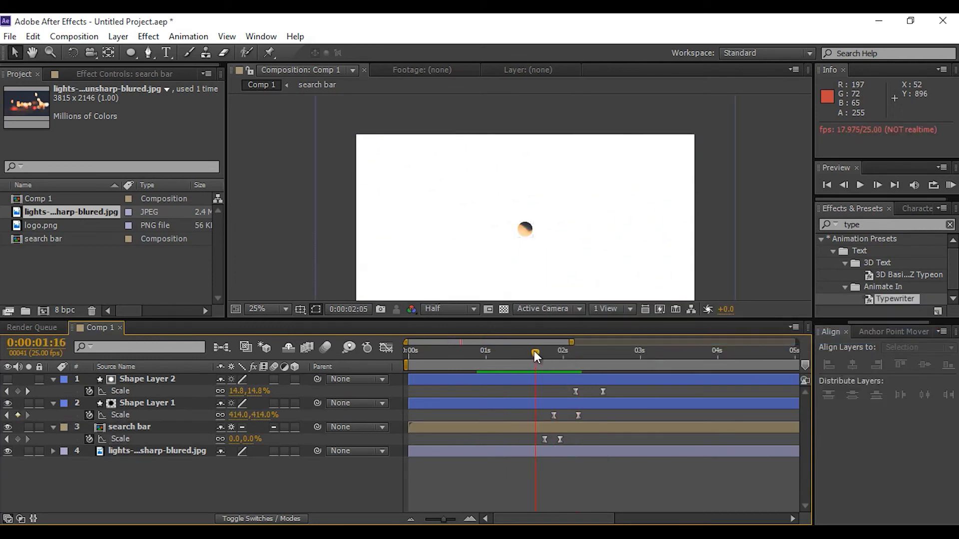
drag(612, 388, 590, 417)
key(space)
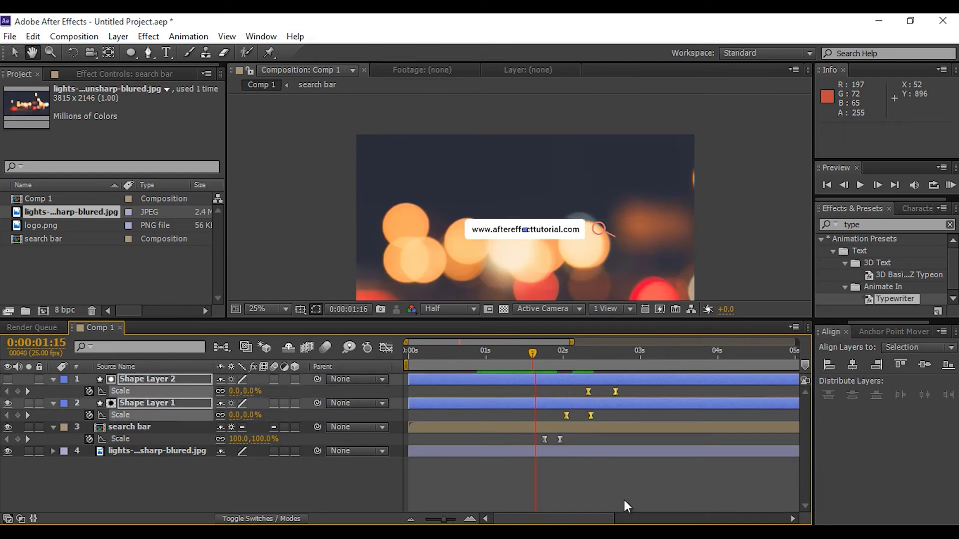
click(580, 436)
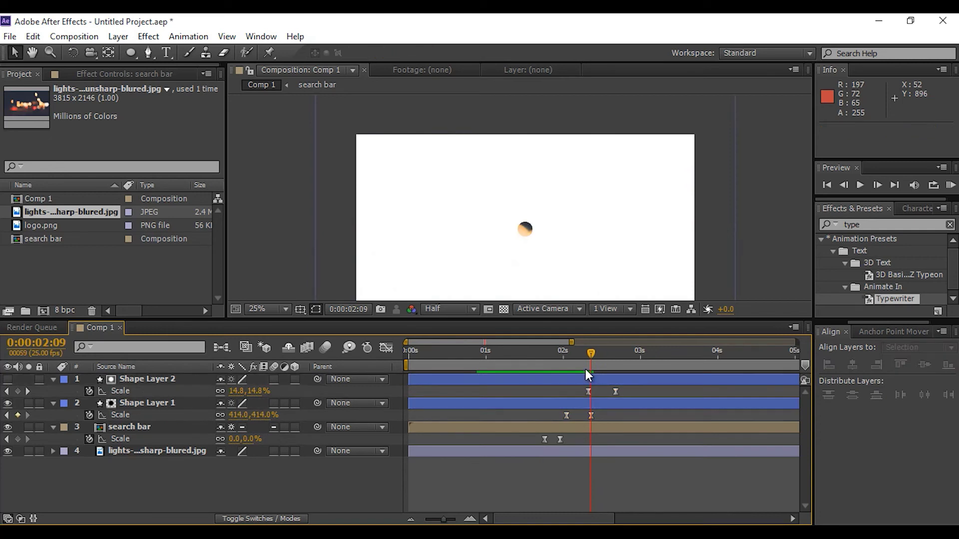
key(space)
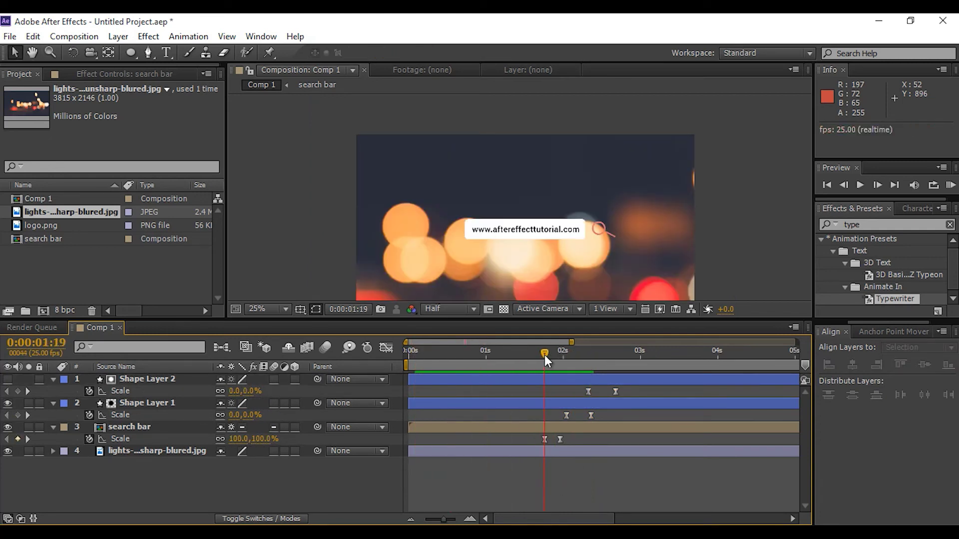
Shift both search bar Scale keyframes later so the last one sits at 0:00:02:03, and preview the timing
mouse_move(578, 444)
mouse_down()
mouse_move(540, 436)
mouse_move(573, 440)
mouse_up()
click(540, 353)
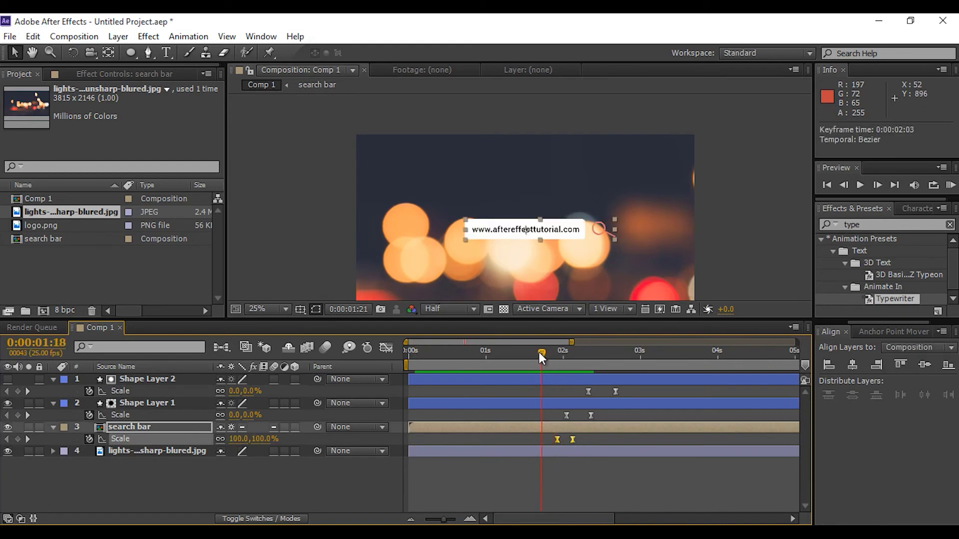
key(space)
click(533, 353)
Move the search bar's and both circle layers' Scale keyframes later, with Shape Layer 2's last one at 0:00:02:22, and preview the animation
drag(631, 385, 562, 439)
click(670, 476)
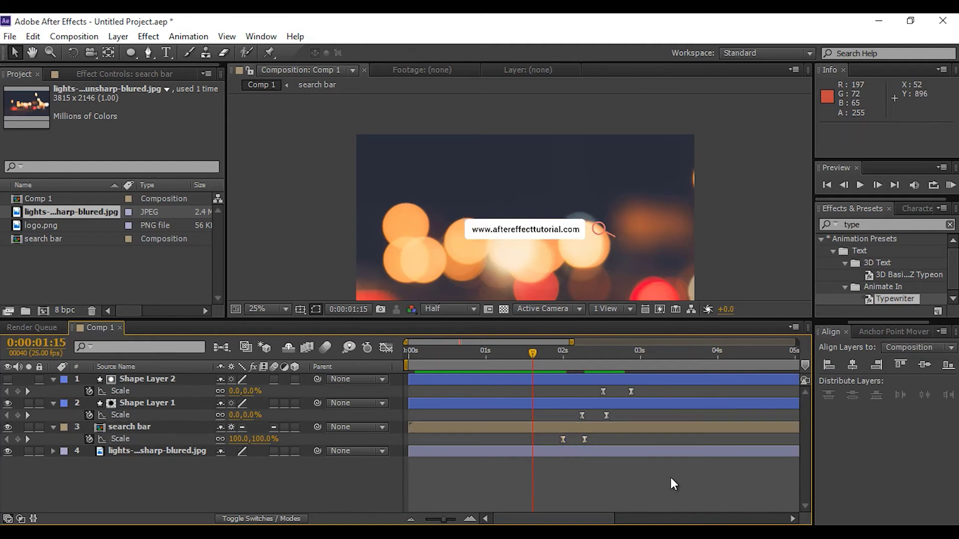
key(space)
key(space)
click(529, 356)
key(space)
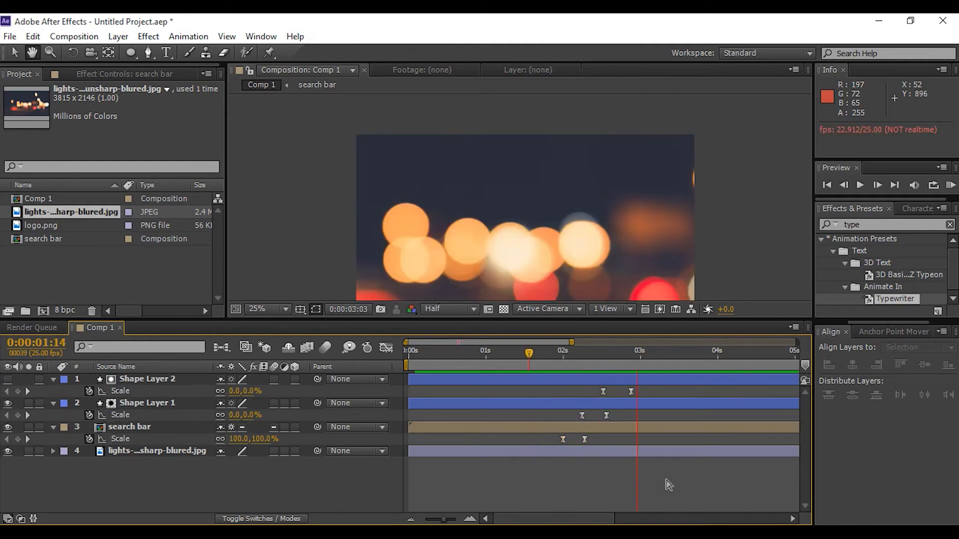
key(space)
click(536, 356)
key(space)
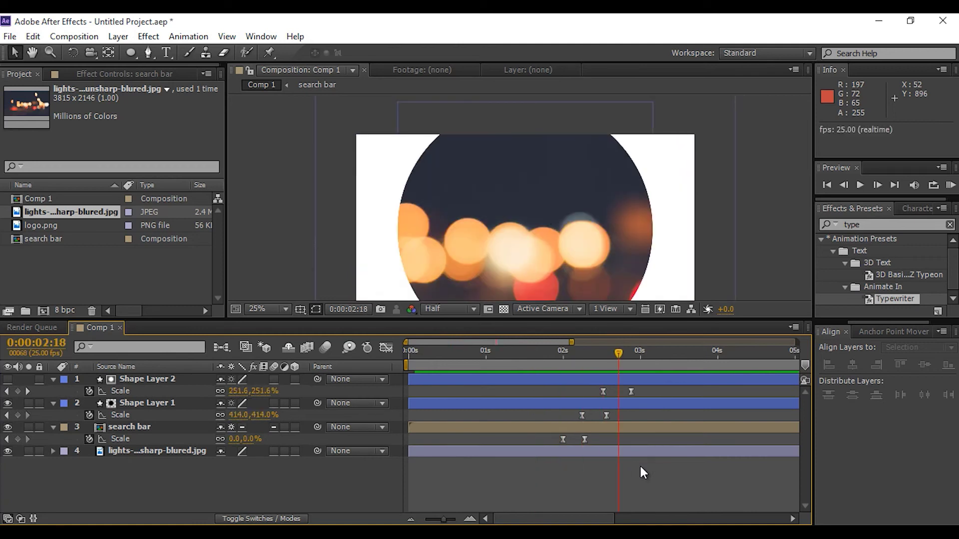
Add logo.png to Comp 1 as a layer directly above the search bar layer
click(74, 275)
click(41, 225)
drag(1, 228, 136, 422)
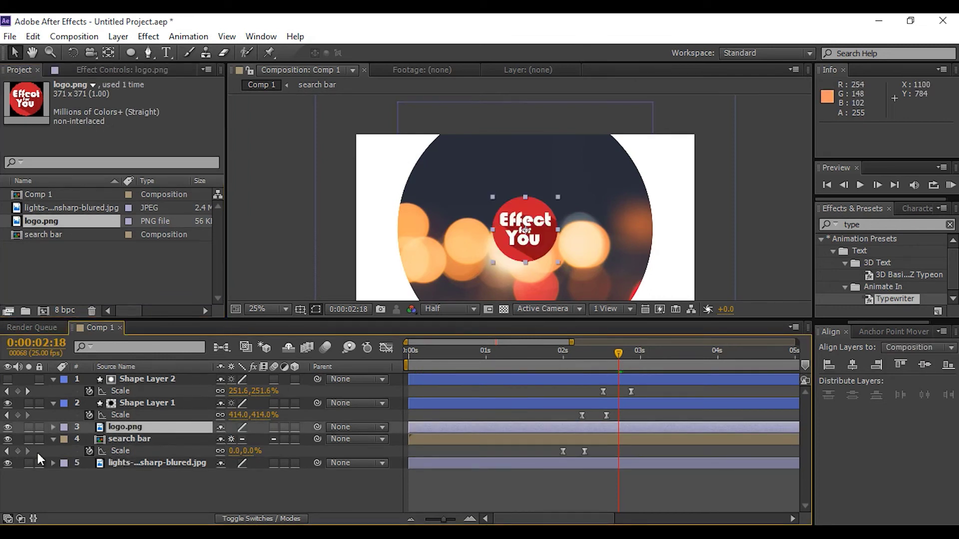
Add a Scale keyframe of 0% to the logo.png layer at 0:00:02:18
key(s)
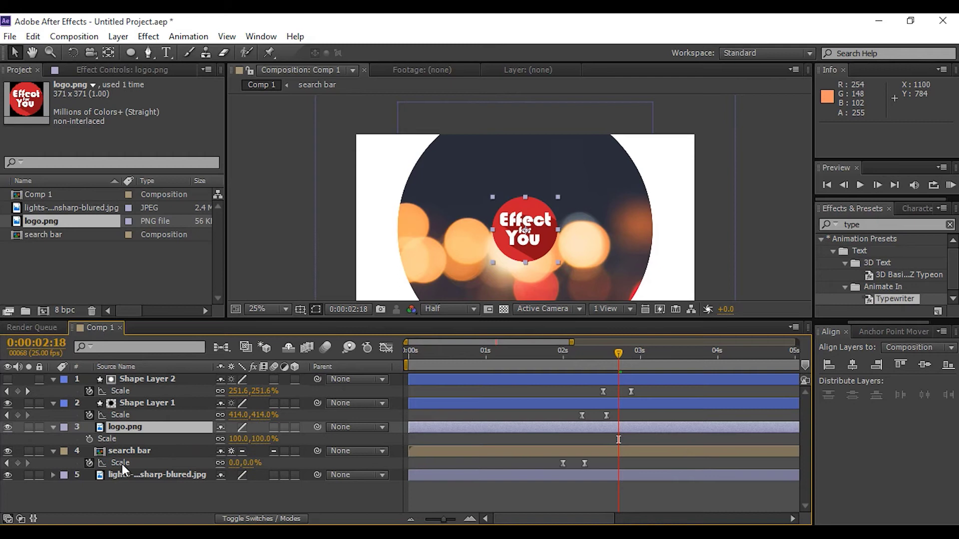
click(90, 438)
click(260, 439)
text(0)
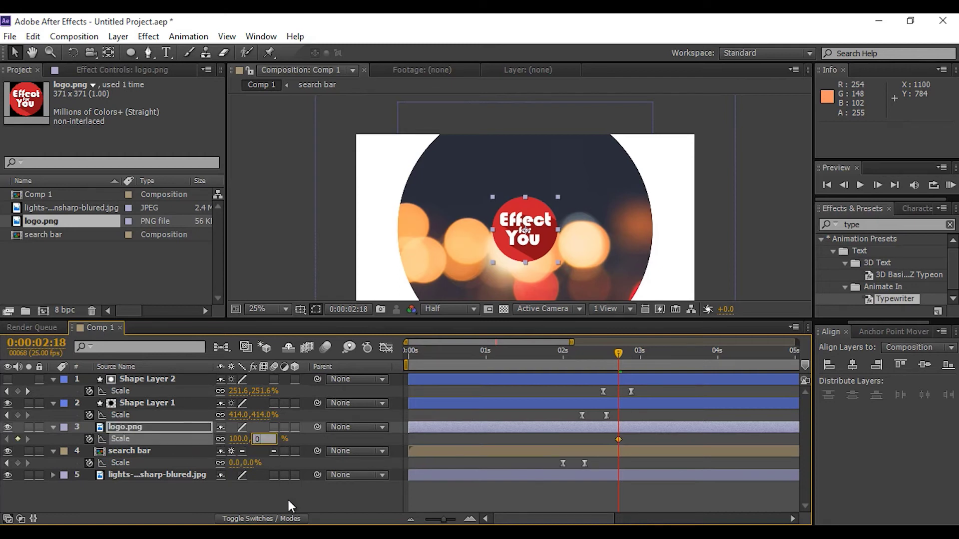
click(287, 498)
Set the logo.png layer's Scale to 100% at 0:00:02:21
drag(619, 354, 631, 360)
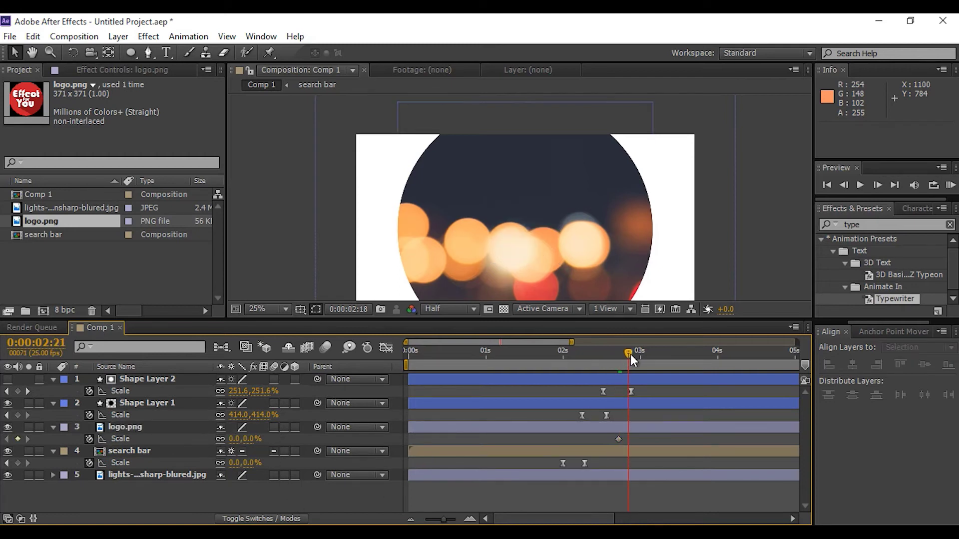
click(252, 439)
text(100)
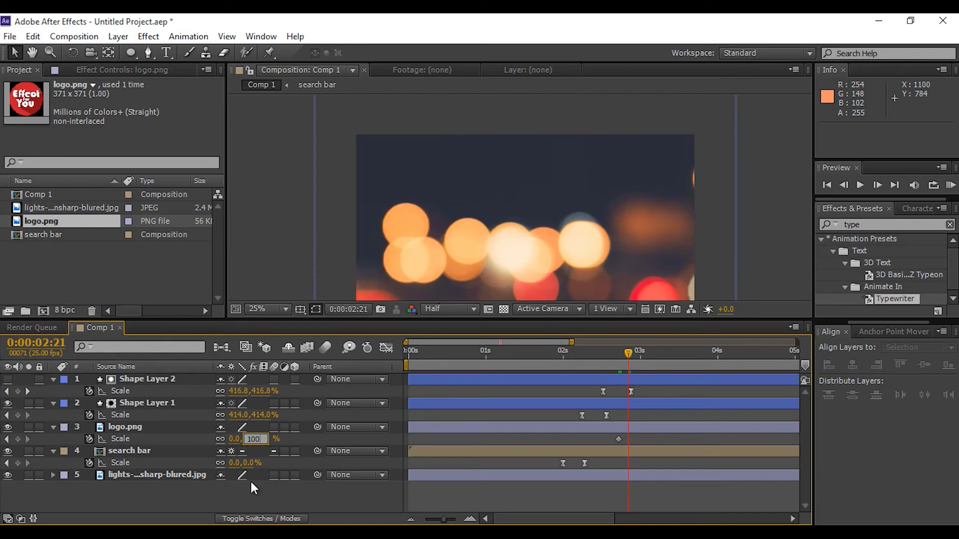
click(317, 494)
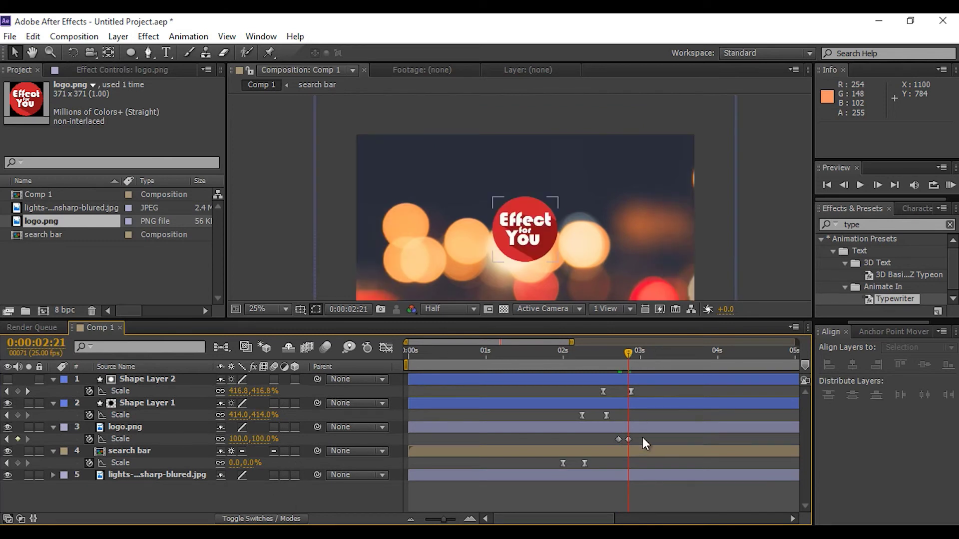
Apply Easy Ease to both Scale keyframes of the logo.png layer
drag(642, 434, 614, 446)
right_click(628, 440)
mouse_move(680, 437)
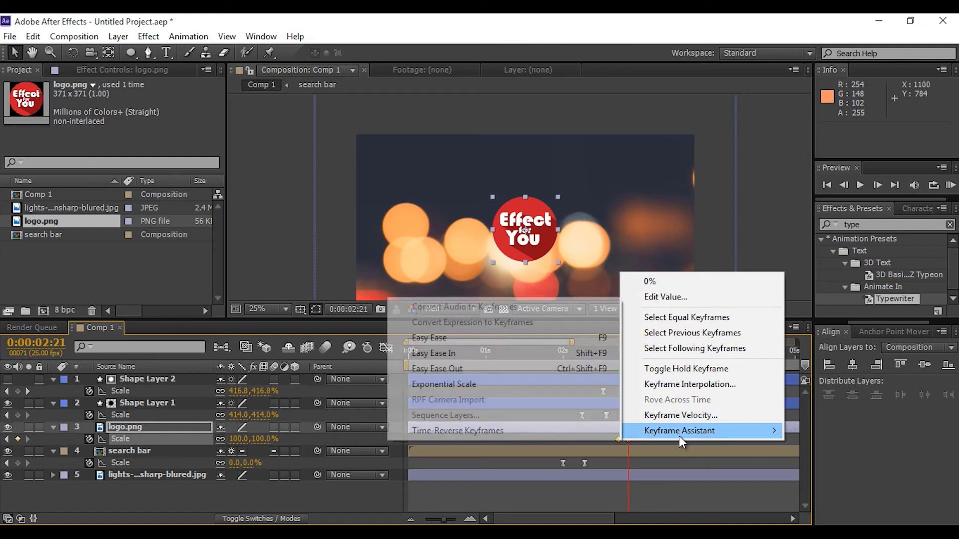
click(436, 339)
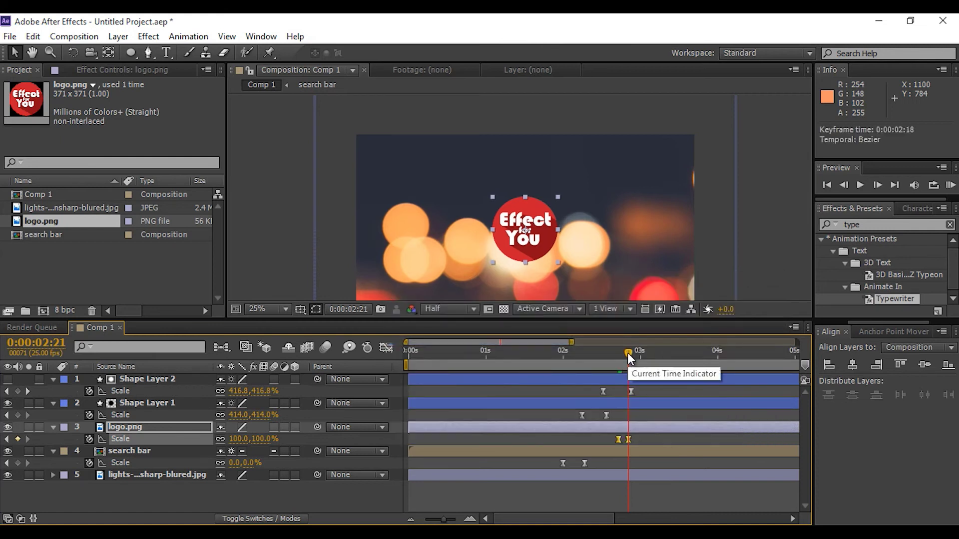
Preview the logo's scale-in and move its last Scale keyframe to 0:00:02:22
mouse_move(628, 356)
mouse_down()
mouse_move(597, 355)
mouse_move(618, 353)
mouse_up()
key(space)
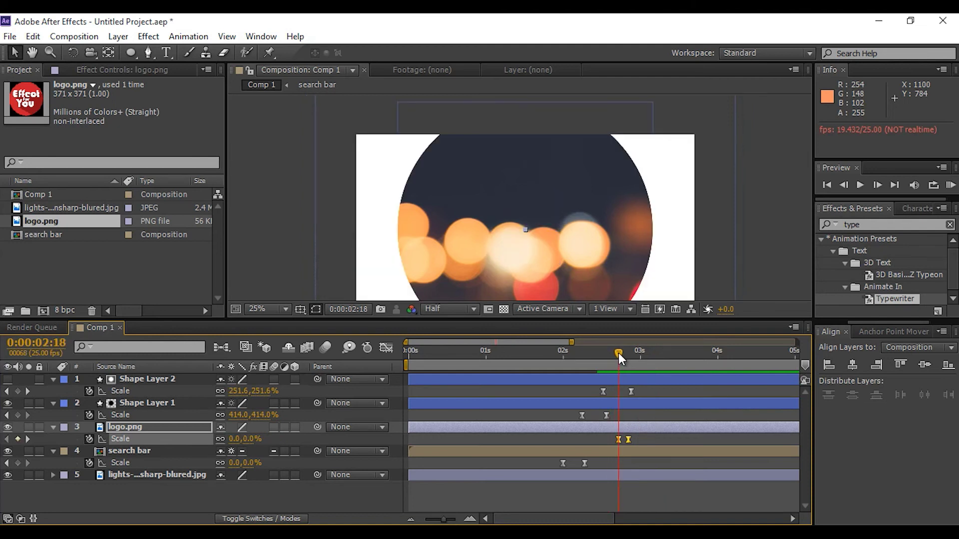
click(630, 439)
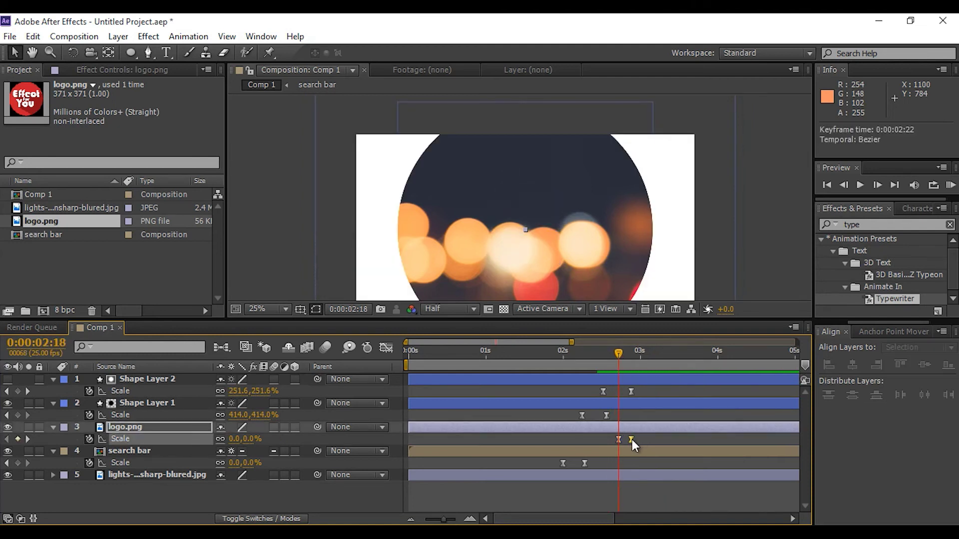
click(620, 505)
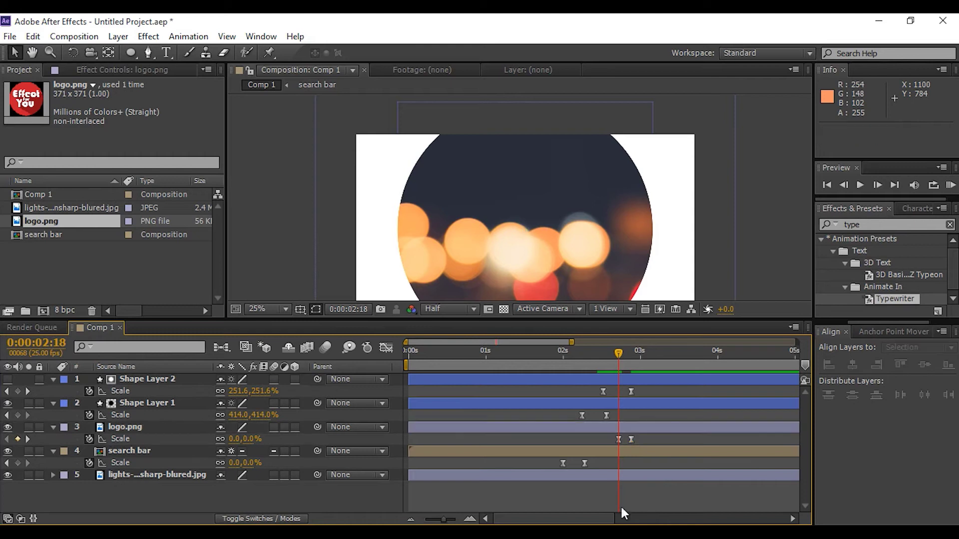
Copy the full expression text from the other window, apply it to the logo.png layer's Scale, and preview the logo's scale-in
key(alt+Tab)
key(ctrl+a)
key(ctrl+c)
key(alt+Tab)
click(148, 427)
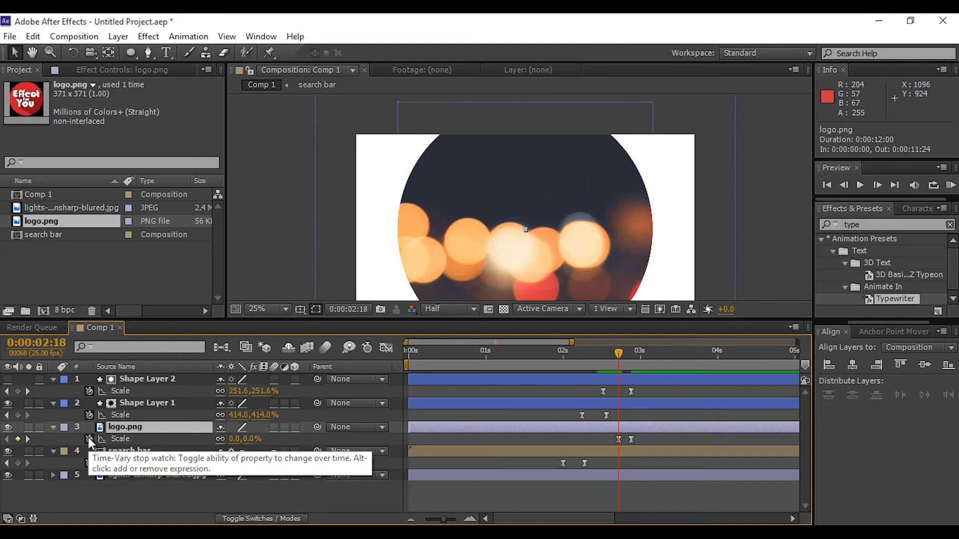
alt+click(88, 438)
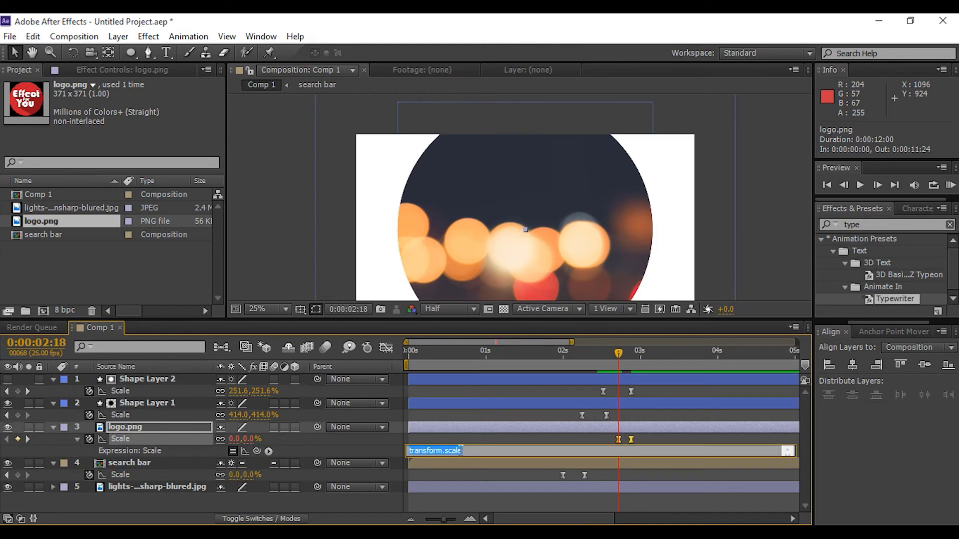
key(ctrl+v)
click(383, 451)
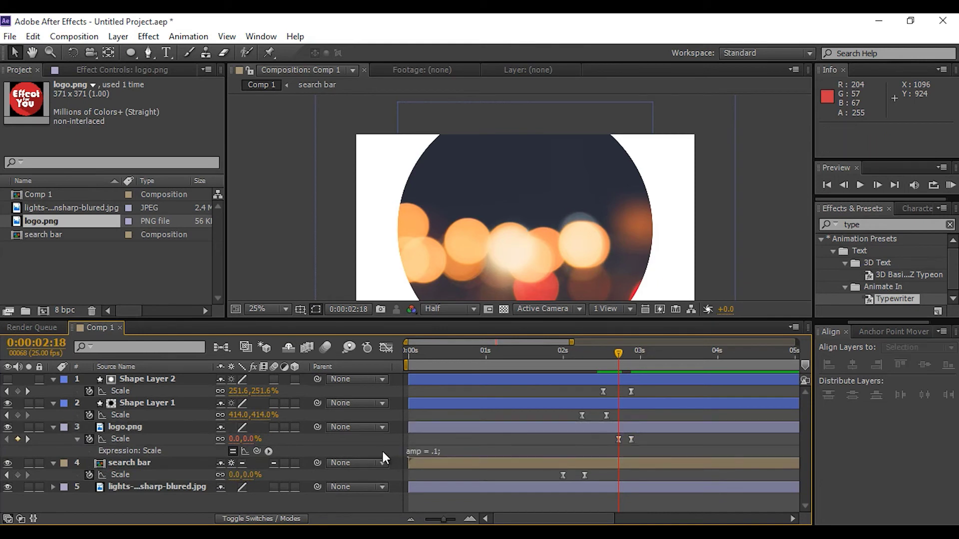
drag(616, 352, 584, 353)
key(space)
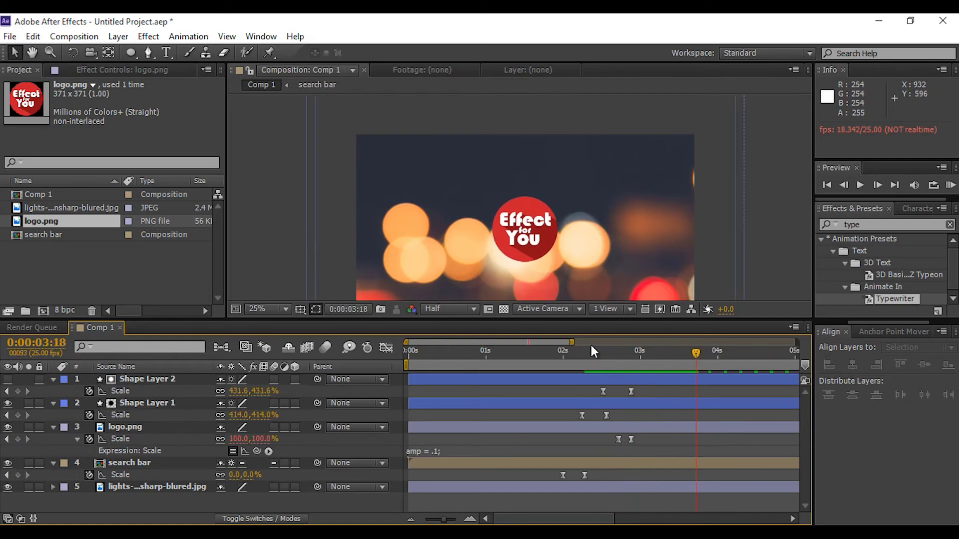
mouse_move(606, 356)
mouse_down()
mouse_move(627, 356)
mouse_move(603, 356)
mouse_up()
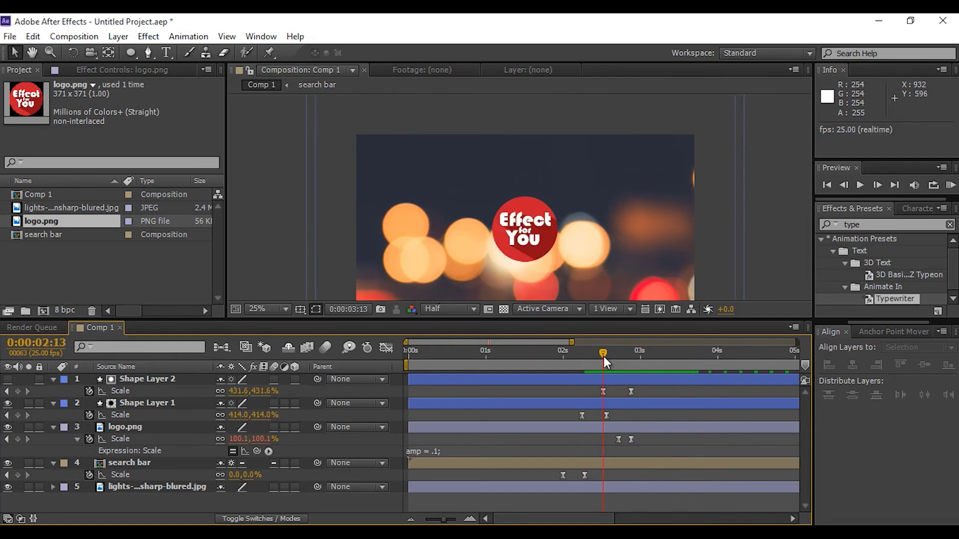
key(space)
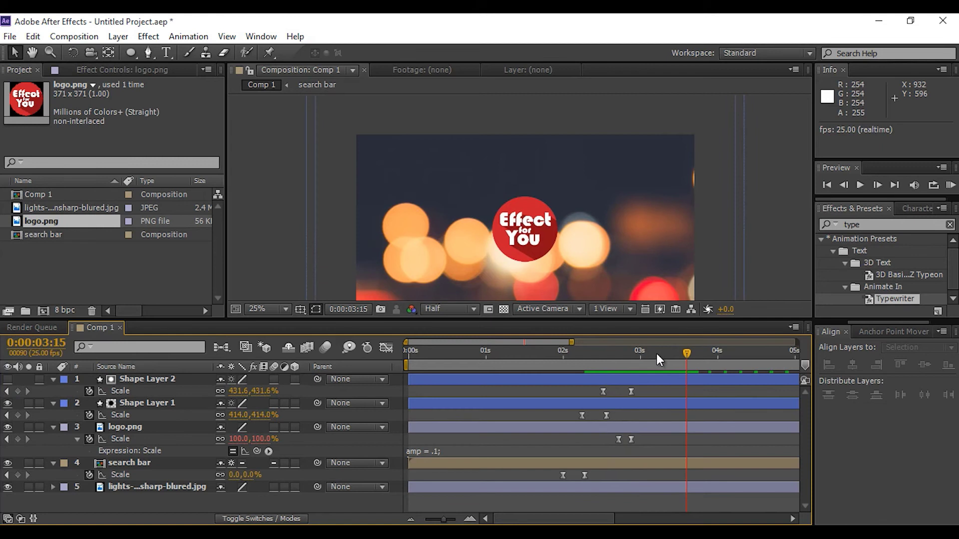
Keyframe the logo.png layer's Position at 0:00:03:15 and set it to 715, 540 at 0:00:03:21
click(152, 429)
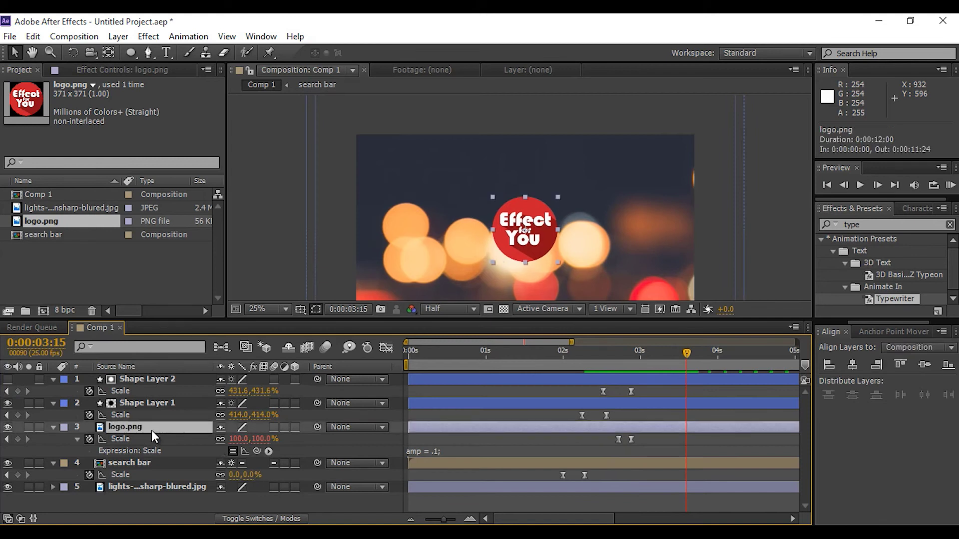
key(p)
click(89, 439)
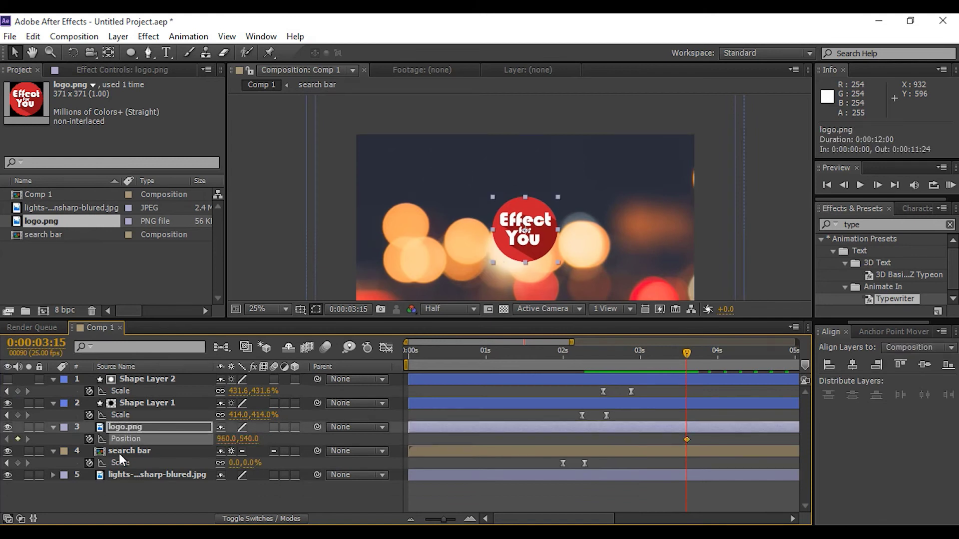
drag(697, 354, 710, 356)
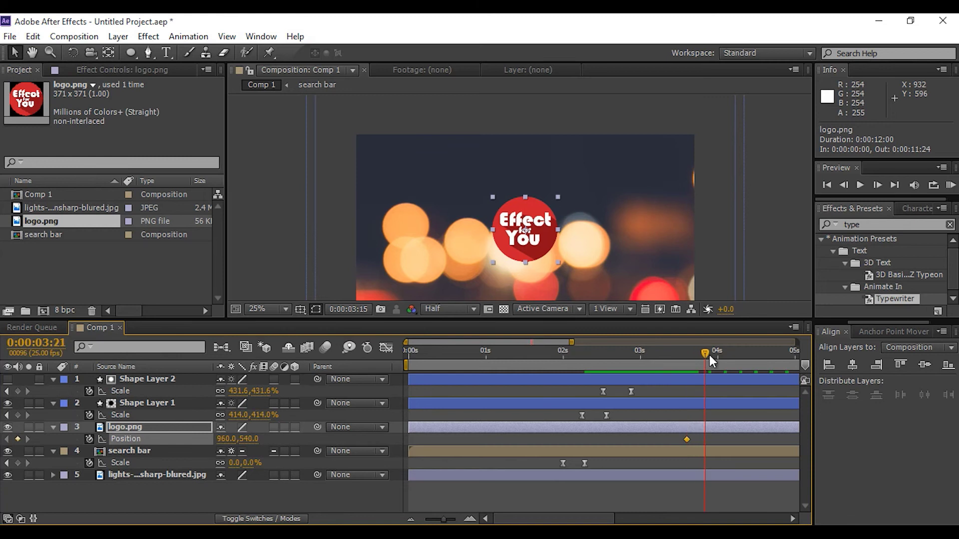
drag(227, 440, 143, 448)
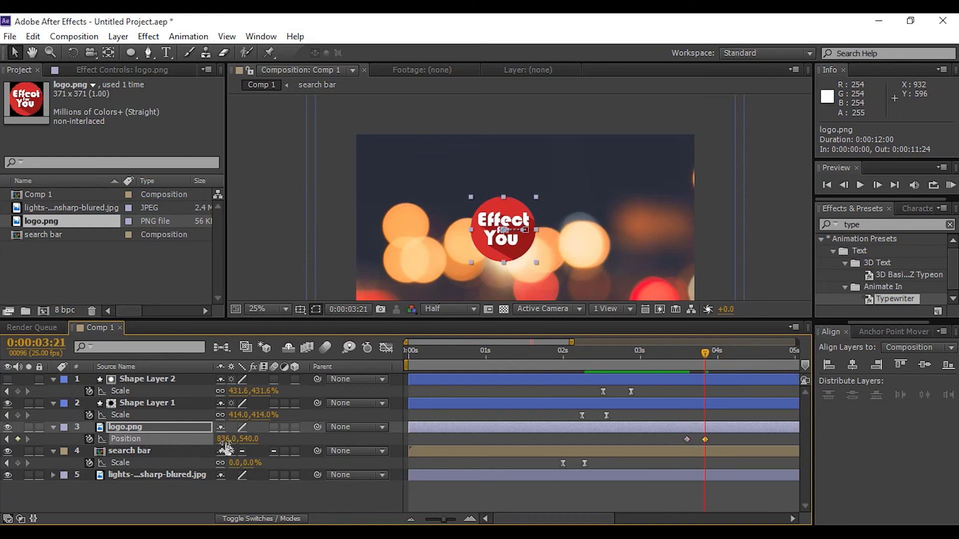
mouse_move(222, 440)
mouse_down()
mouse_move(179, 442)
mouse_move(223, 439)
mouse_move(212, 441)
mouse_up()
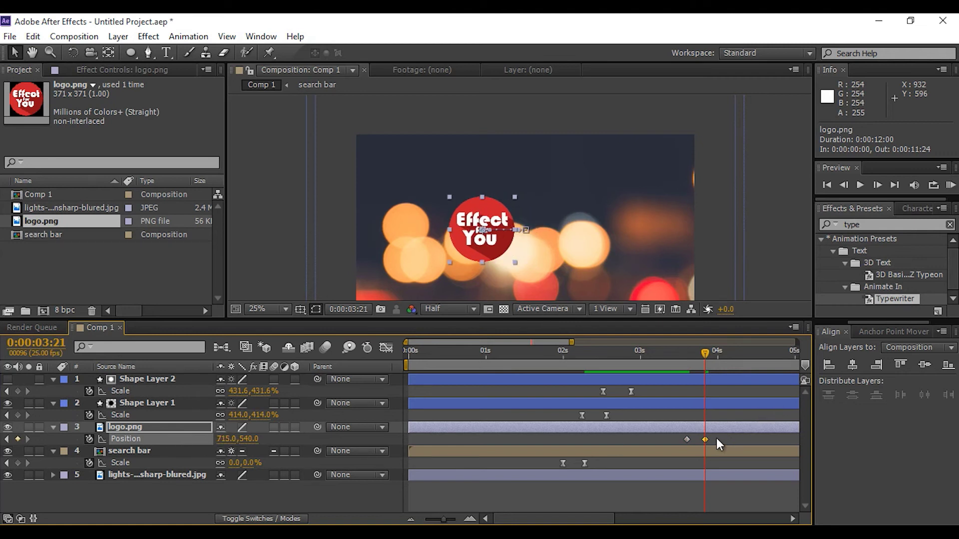
Apply Easy Ease to both Position keyframes of the logo.png layer
shift+click(687, 439)
right_click(688, 439)
mouse_move(732, 425)
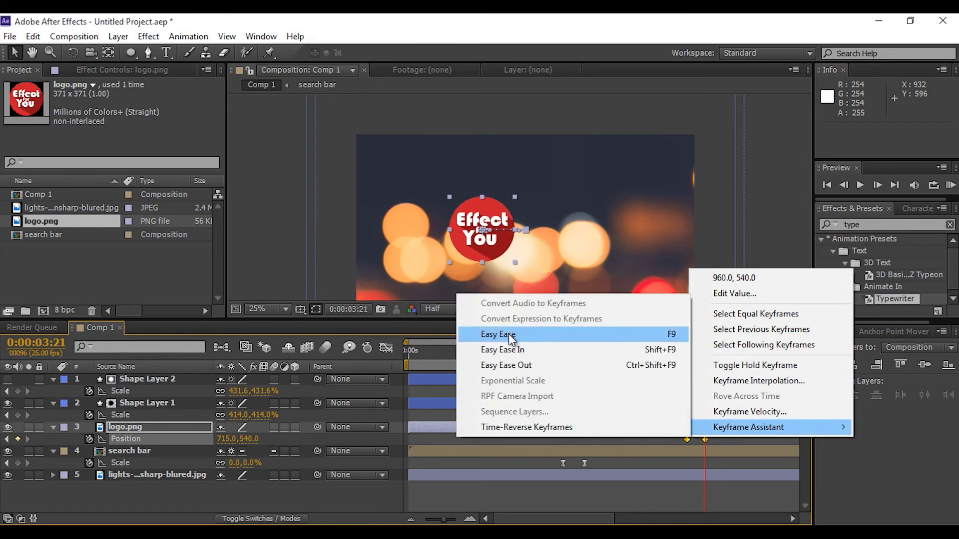
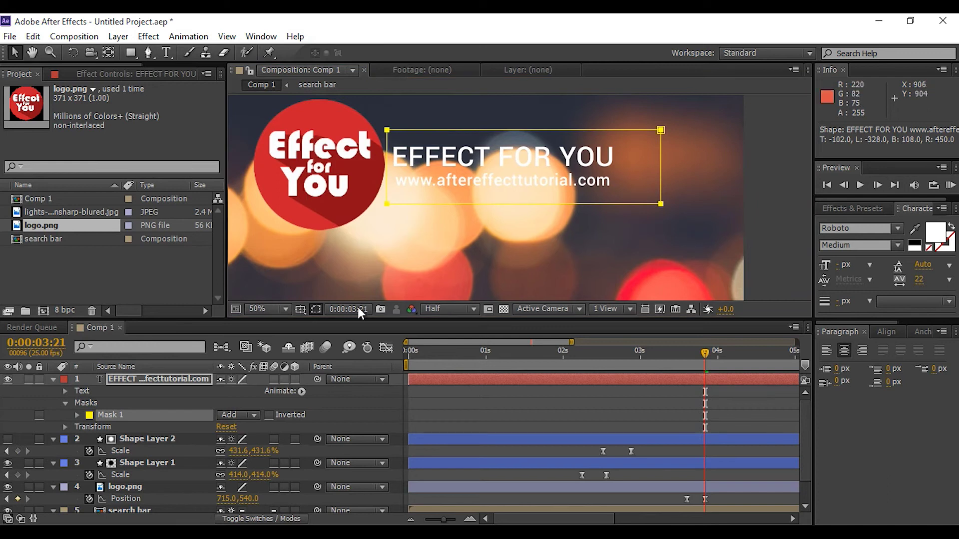
Add a Position text animator to the EFFECT FOR YOU text layer and keyframe it at 0:00:03:21 with -761, 0
click(148, 379)
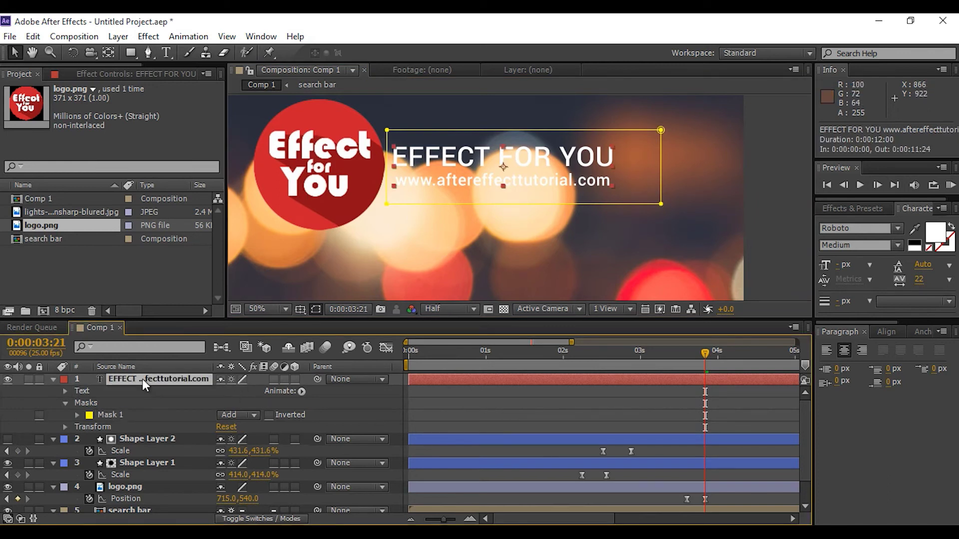
click(301, 391)
click(346, 142)
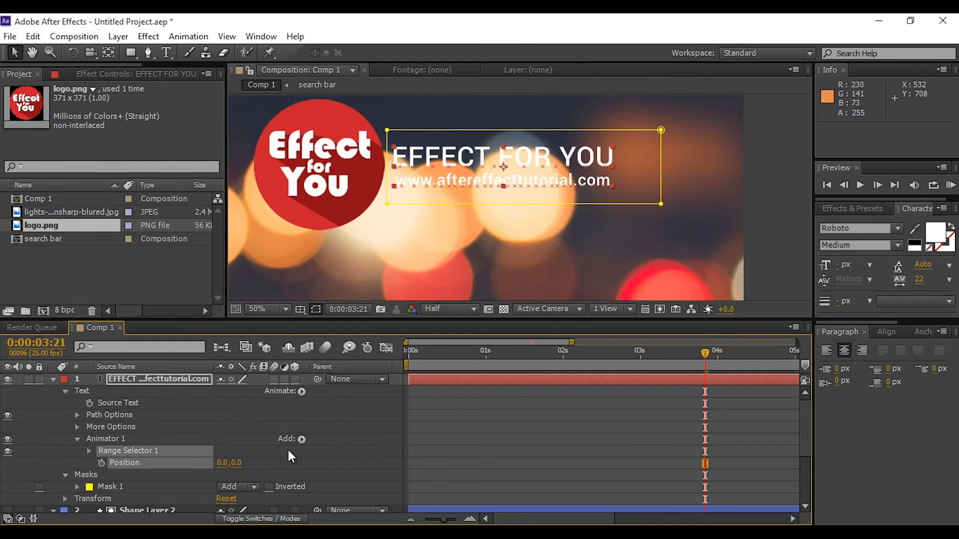
click(102, 463)
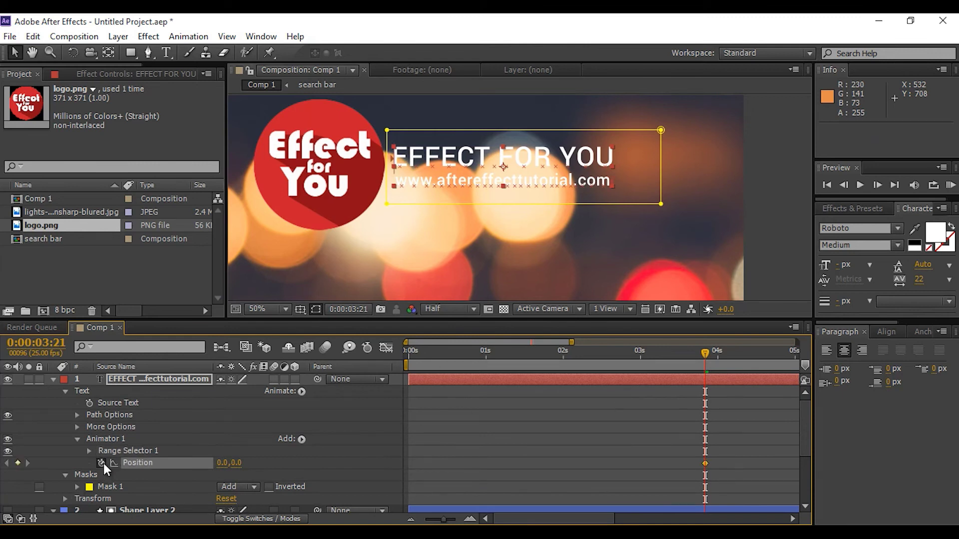
drag(220, 469, 22, 477)
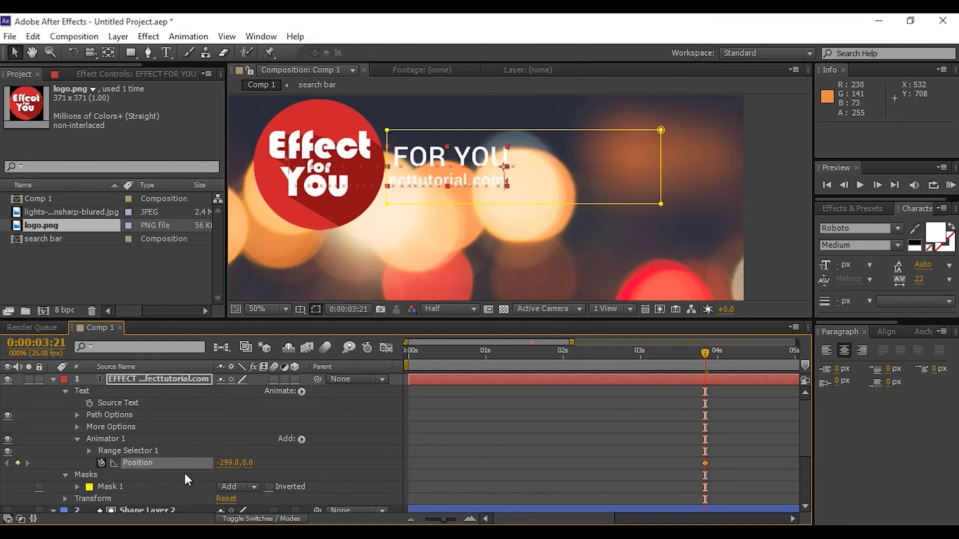
drag(229, 465, 31, 470)
drag(226, 465, 139, 470)
drag(227, 466, 209, 465)
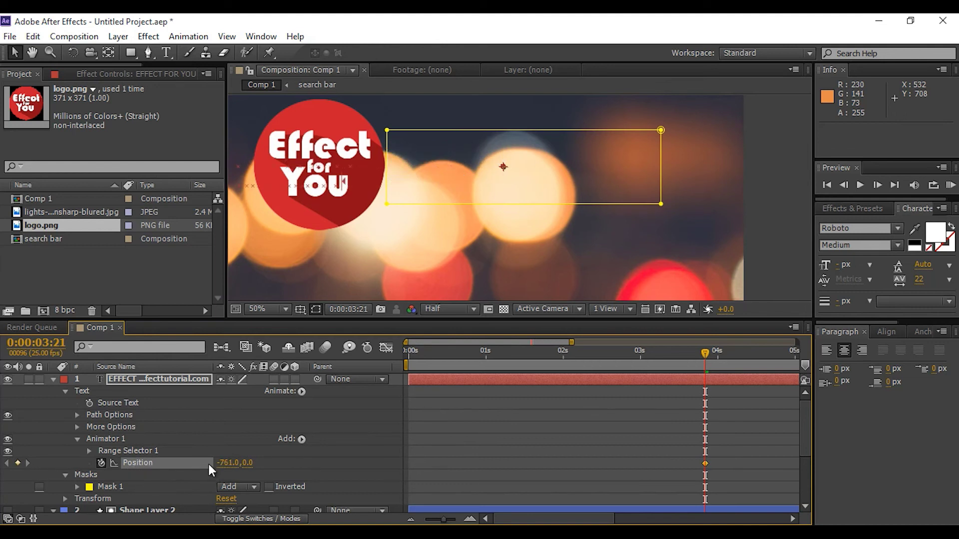
Set the text animator's Position to 0, 0 at 0:00:04:02
key(comma)
drag(703, 353, 725, 353)
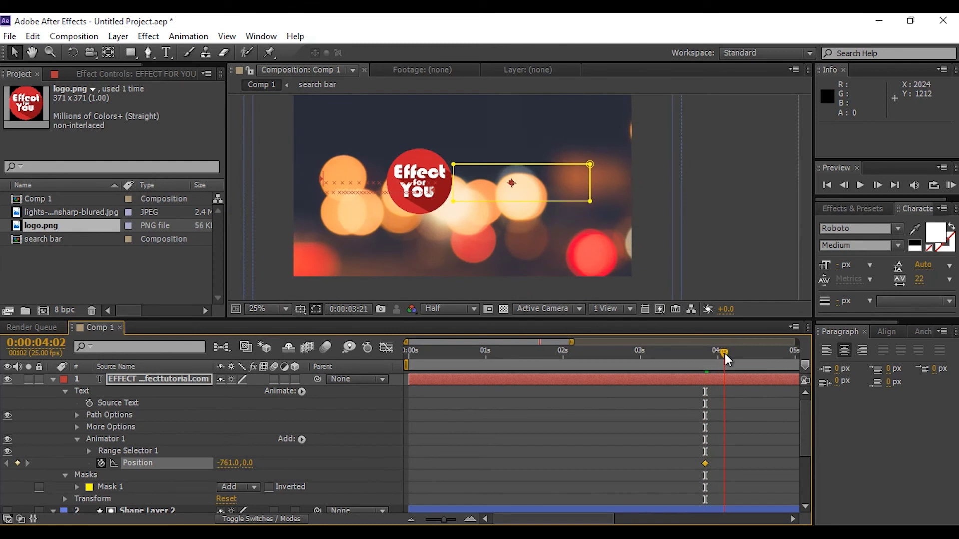
click(226, 462)
text(0)
key(Return)
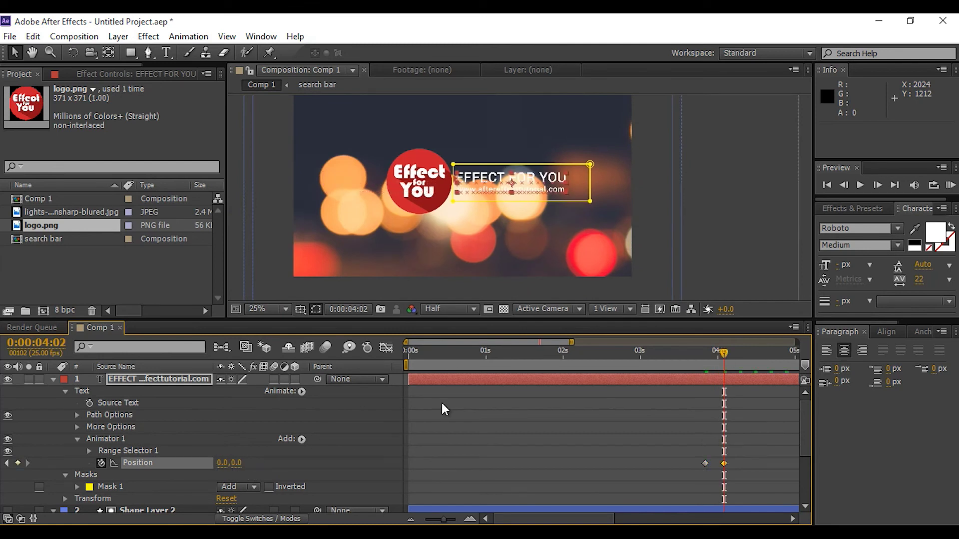
Apply Easy Ease to both Position keyframes of the text animator and preview the text slide
click(481, 435)
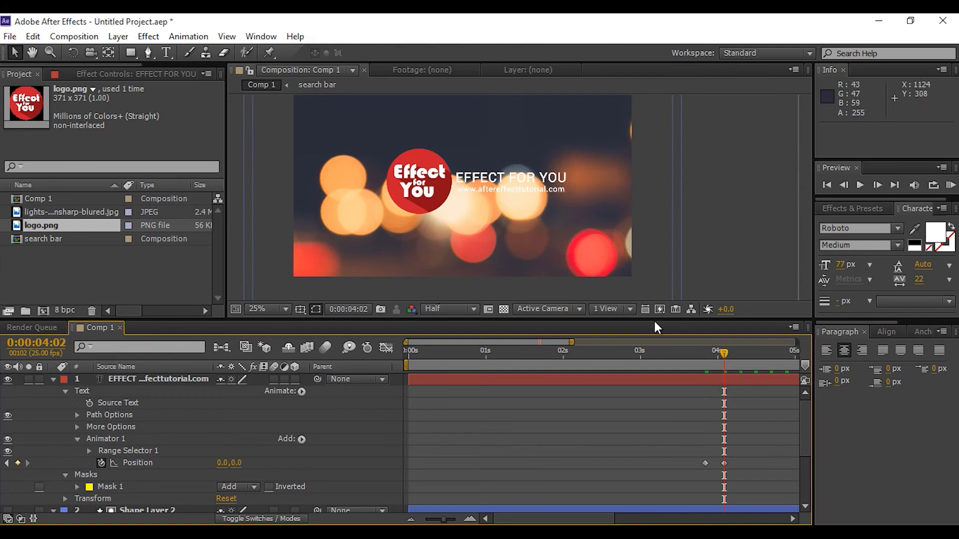
drag(757, 439, 704, 462)
right_click(705, 462)
mouse_move(764, 452)
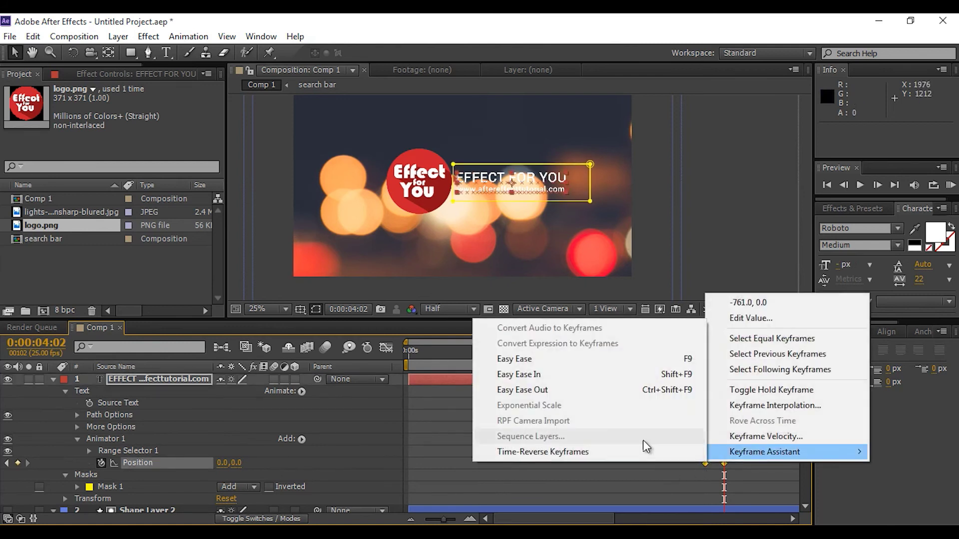
click(520, 361)
key(space)
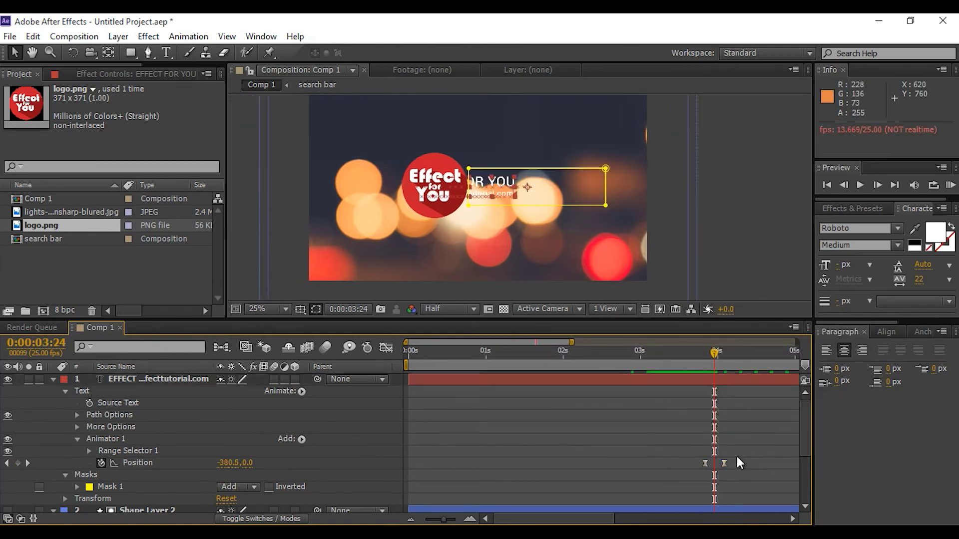
Shift both text animator Position keyframes earlier so the last one sits at 0:00:03:23, and preview the reveal
drag(703, 356, 701, 354)
click(721, 464)
drag(724, 463, 713, 463)
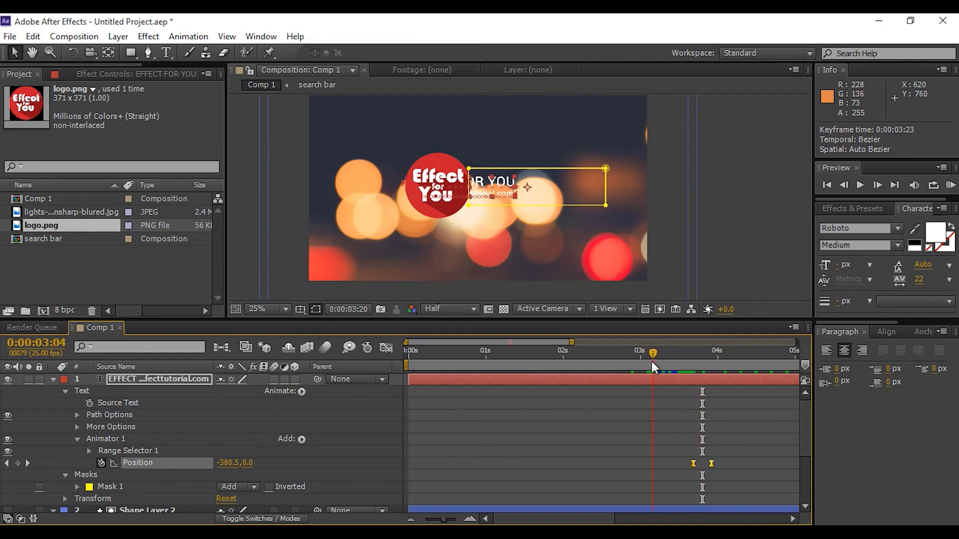
key(space)
key(space)
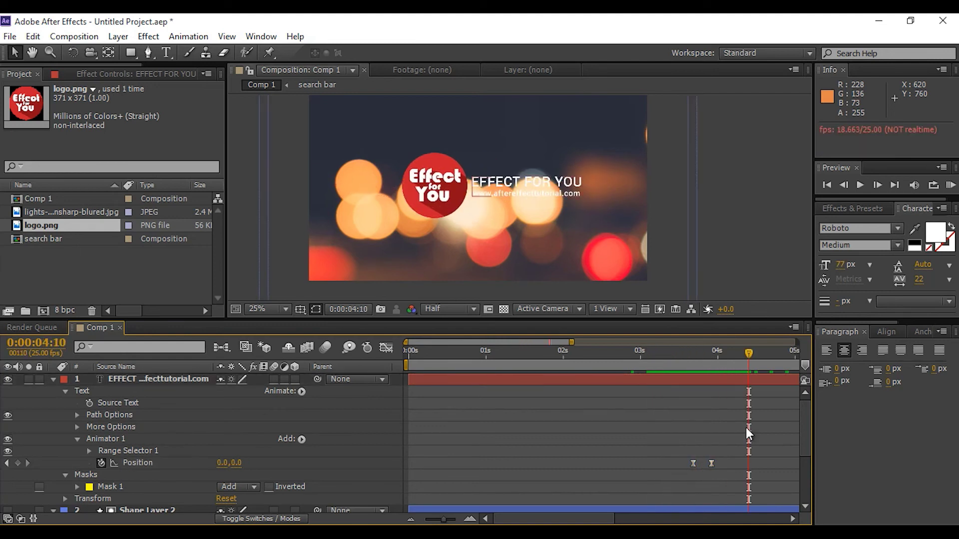
Collapse the open layer properties, move the text layer directly below logo.png in the stack, and preview the animation
click(53, 379)
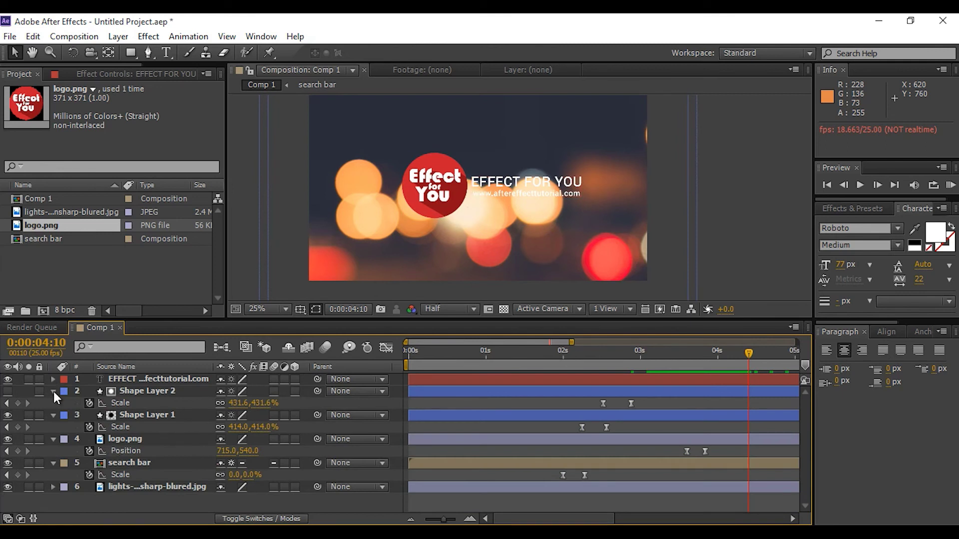
click(53, 392)
click(156, 378)
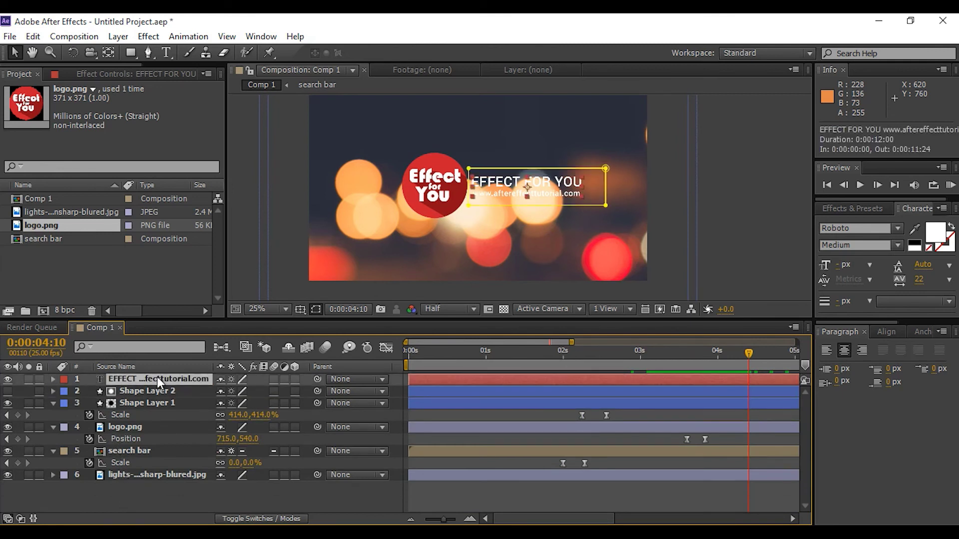
drag(146, 377, 125, 442)
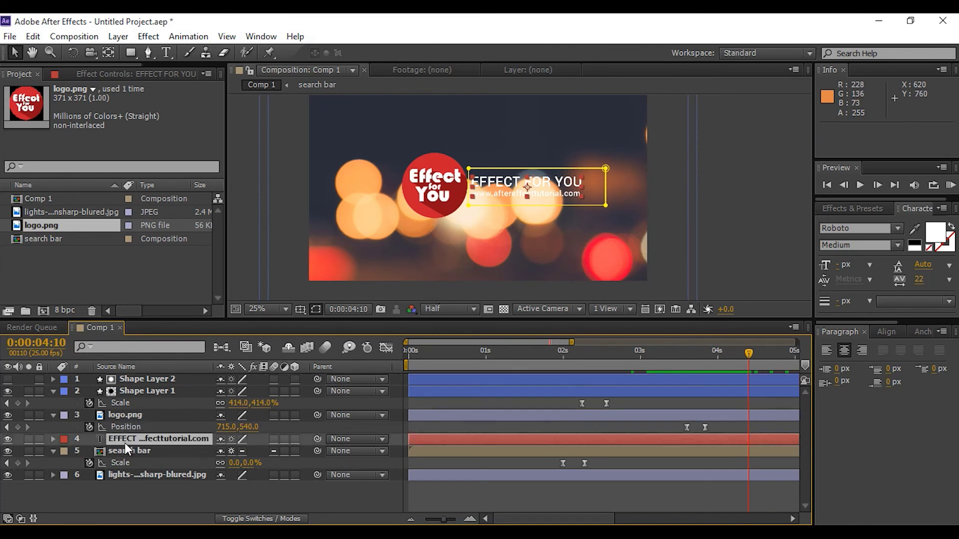
click(53, 415)
click(423, 486)
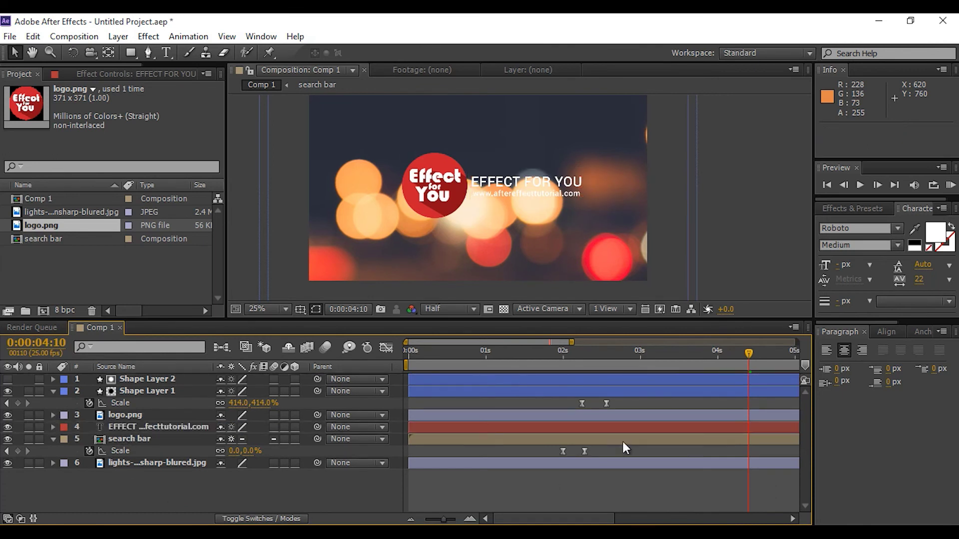
drag(577, 350, 511, 360)
key(space)
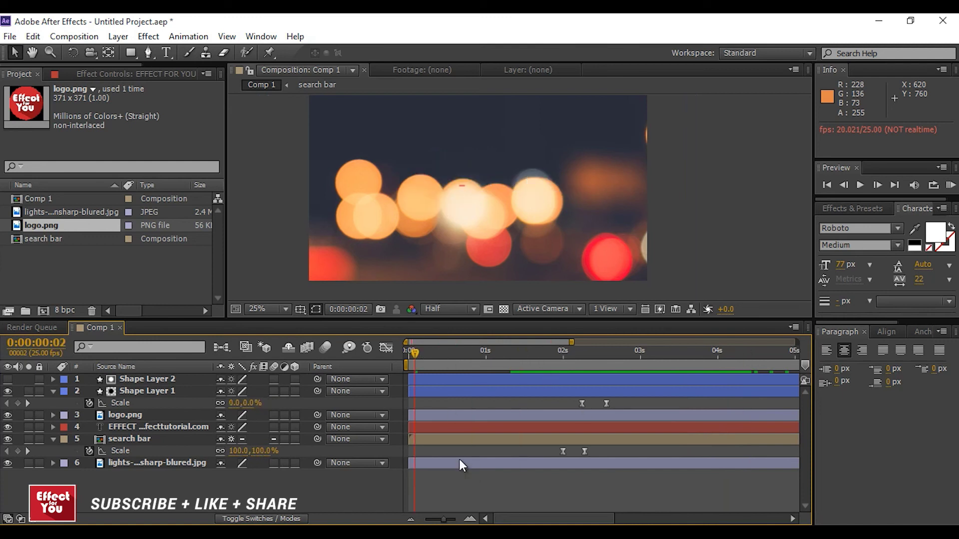
Shift the blurred lights background layer in time so it starts at 0:00:02:08
click(164, 464)
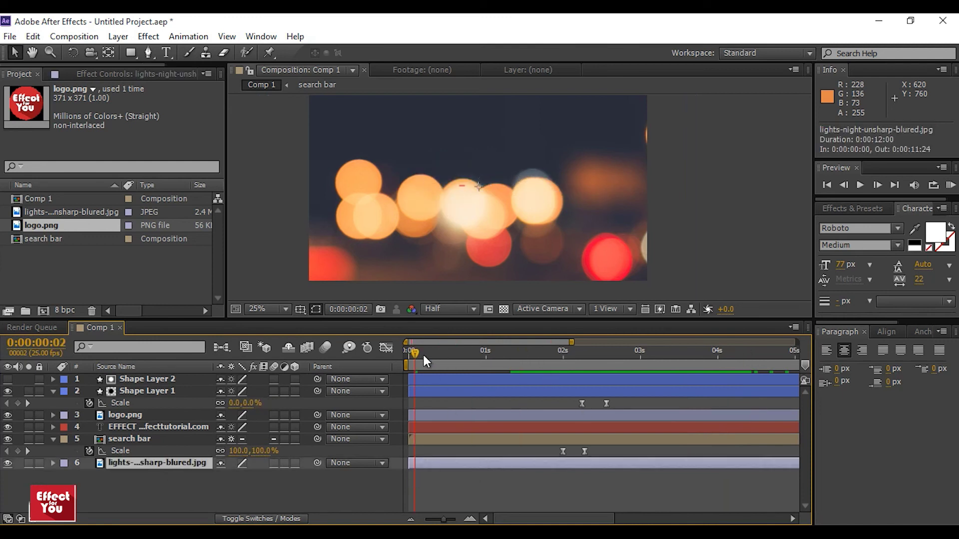
drag(416, 354, 402, 351)
drag(443, 520, 436, 521)
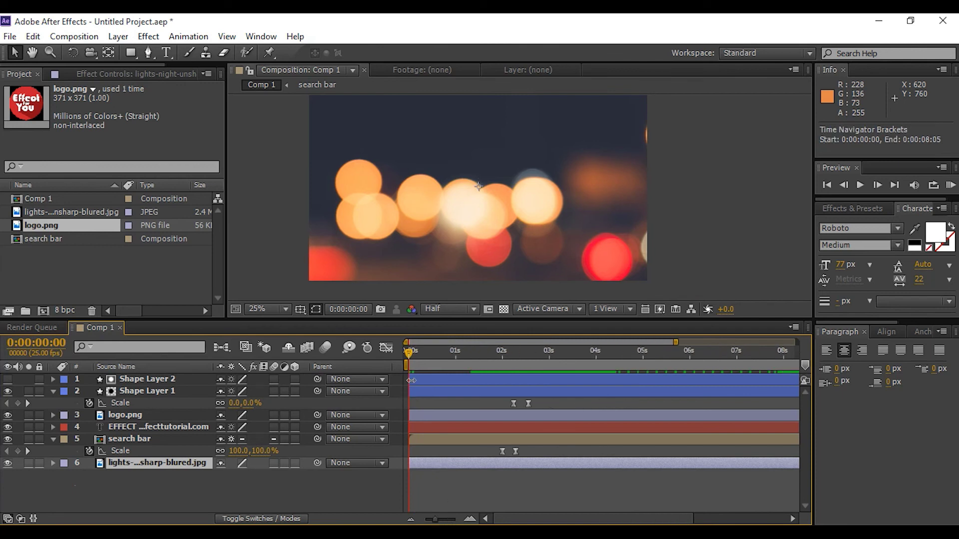
drag(419, 354, 517, 353)
drag(463, 465, 568, 466)
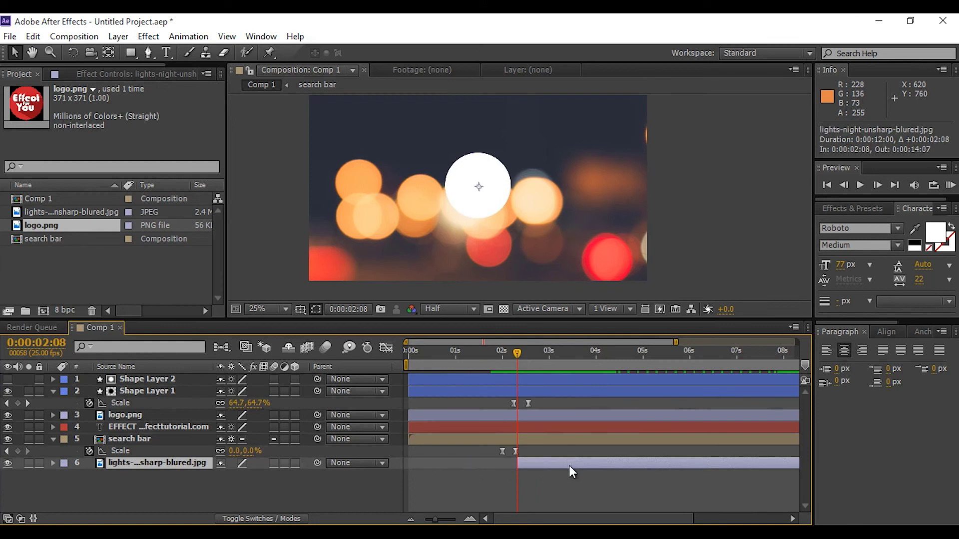
Shift the blurred lights background layer so it starts at 0:00:02:13, and preview the full animation
click(479, 353)
drag(489, 352, 526, 354)
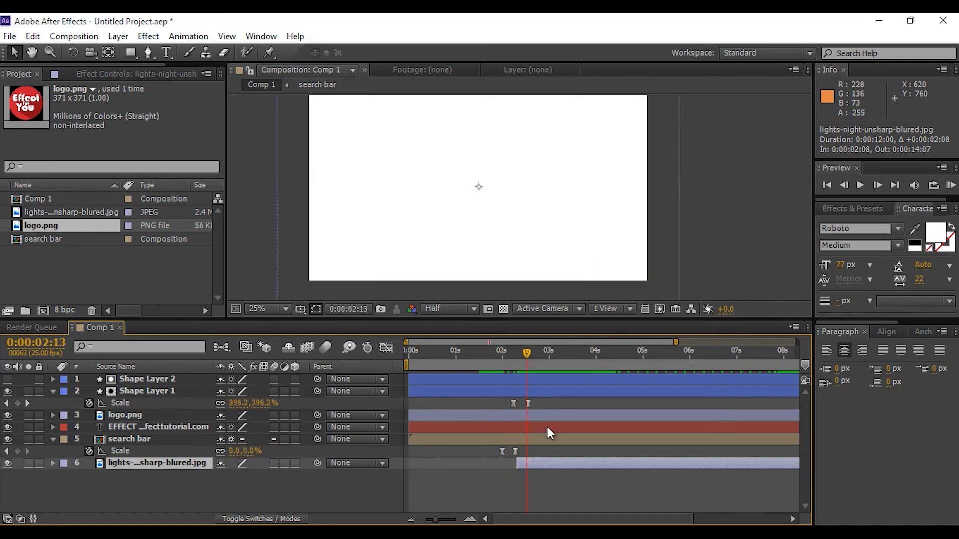
drag(535, 462, 544, 463)
key(KP_0)
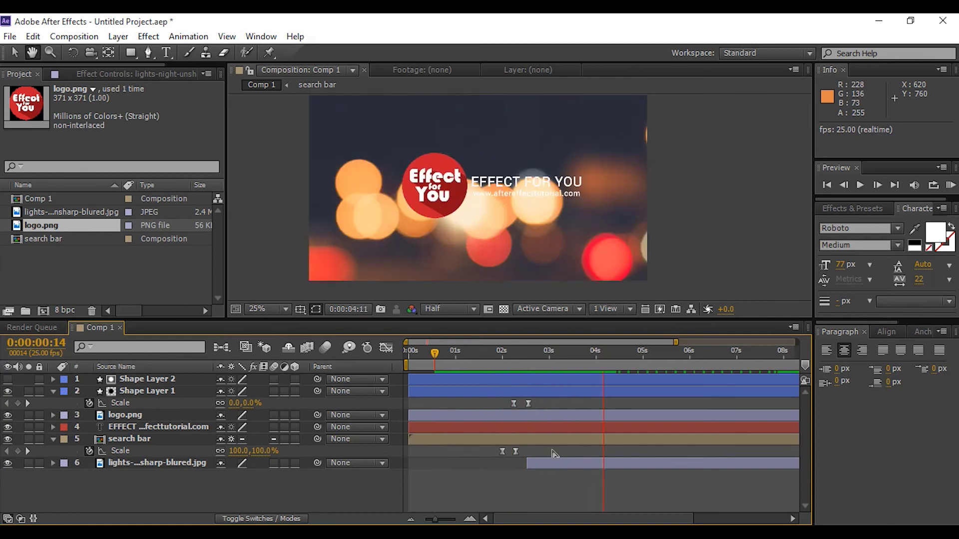
key(space)
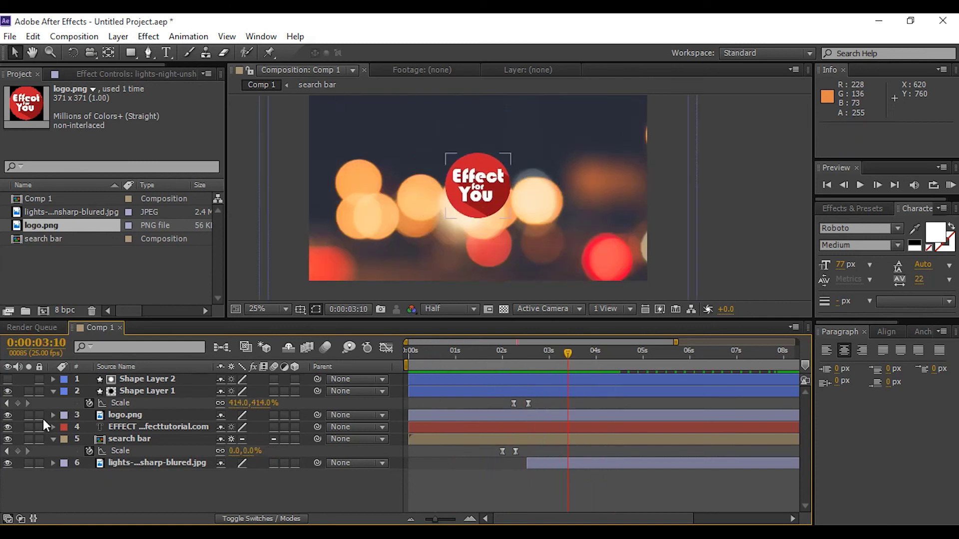
Collapse the properties of Shape Layer 1 and the search bar layer, and return the playhead to 0:00:00:00
click(53, 391)
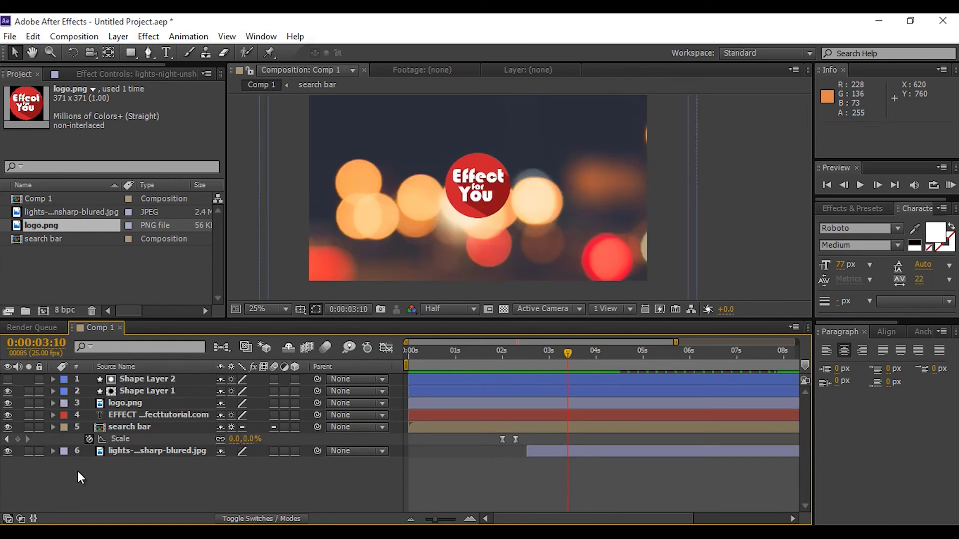
click(54, 427)
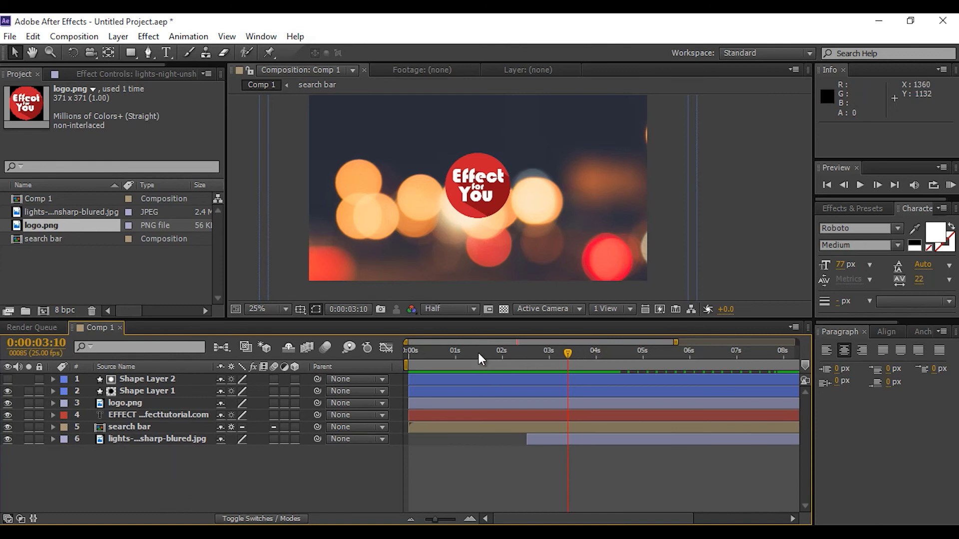
key(Home)
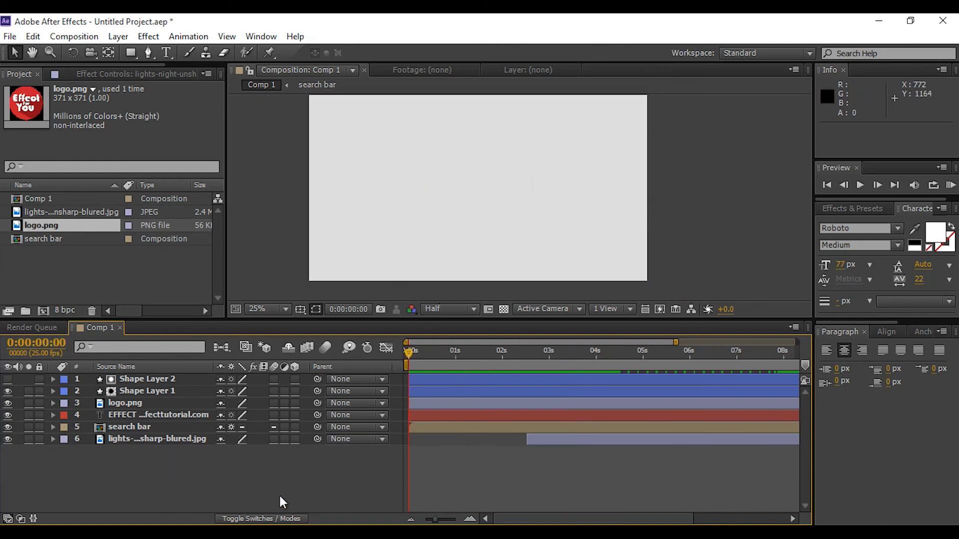
Draw a circle about 132 px across near the composition's center with the Ellipse tool, and center its anchor point
right_click(285, 455)
click(237, 489)
drag(131, 52, 182, 82)
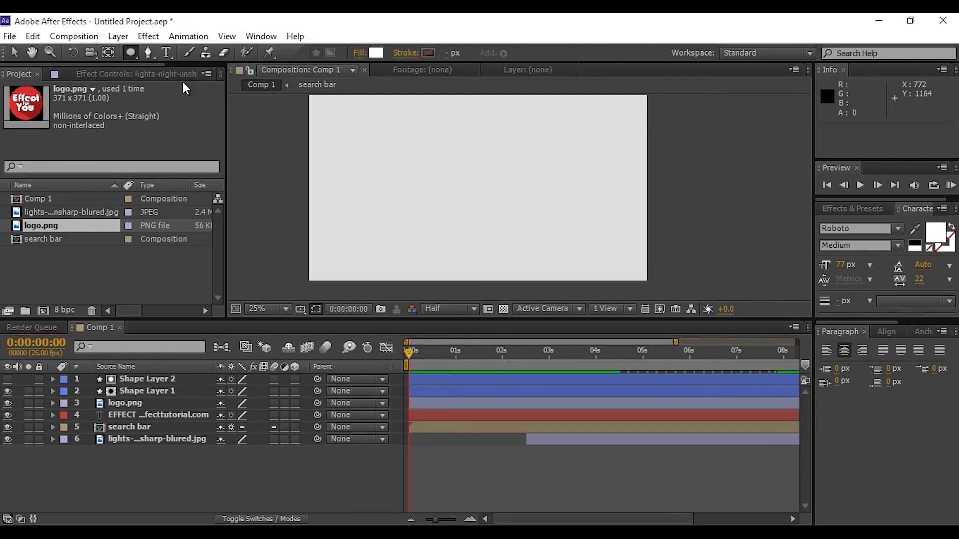
drag(456, 167, 479, 190)
click(15, 56)
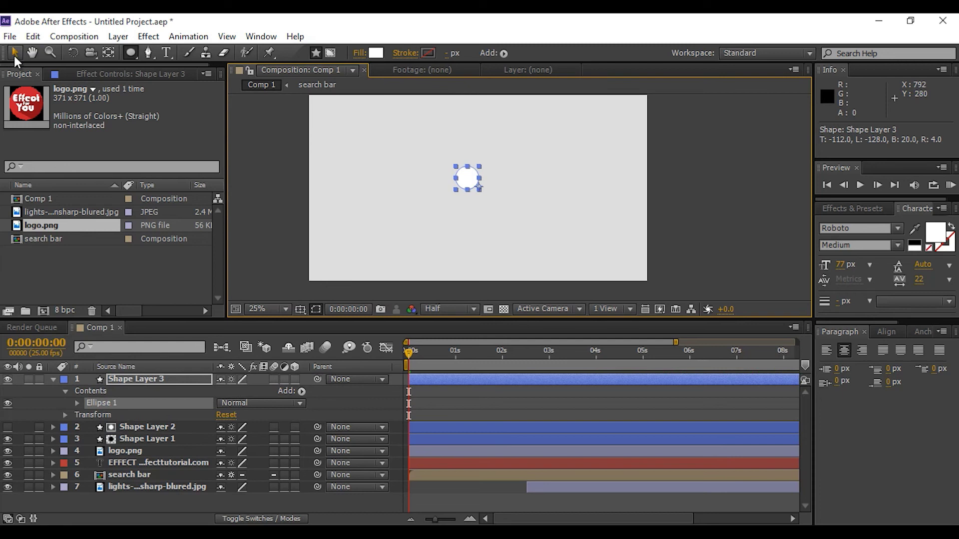
click(922, 332)
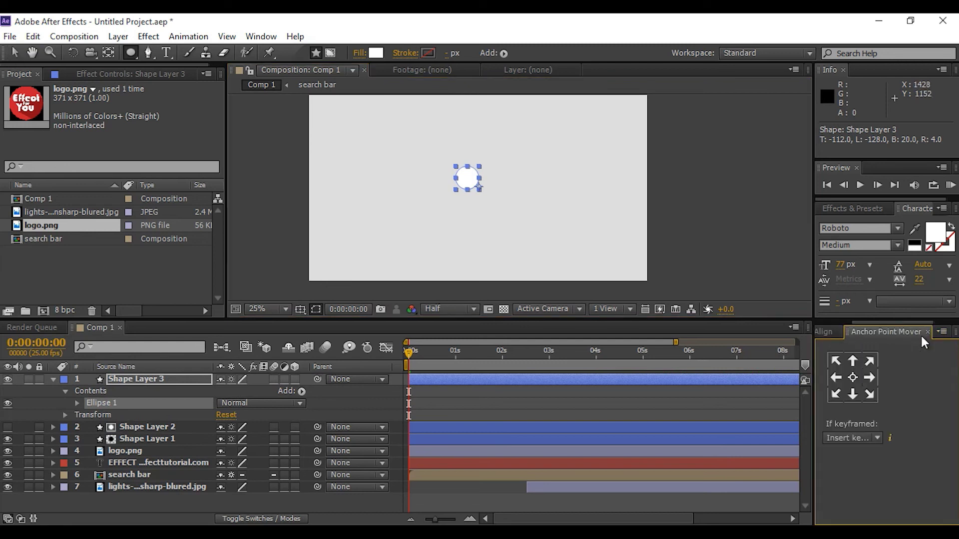
click(853, 377)
click(15, 53)
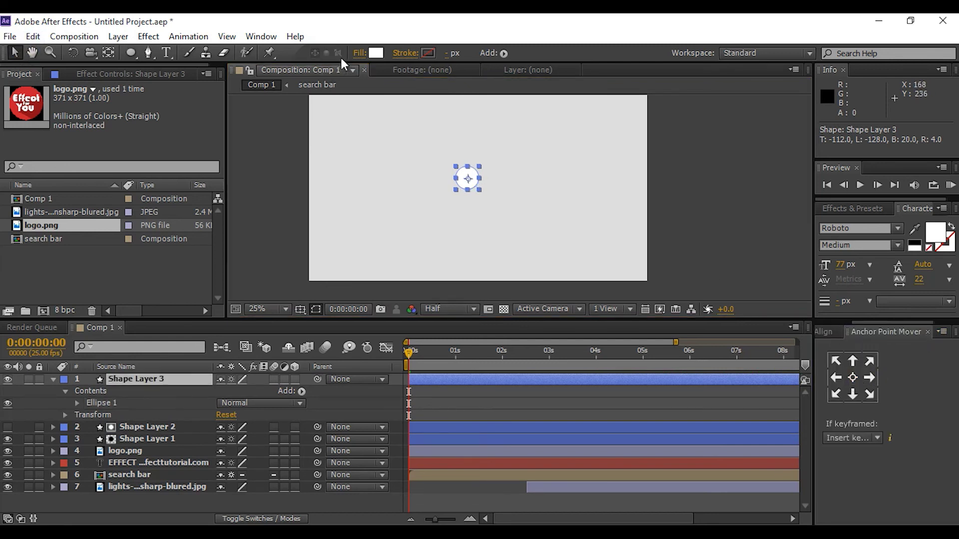
Set the new circle's fill to none and give it a solid white stroke of 10 px
click(366, 53)
click(410, 239)
click(456, 317)
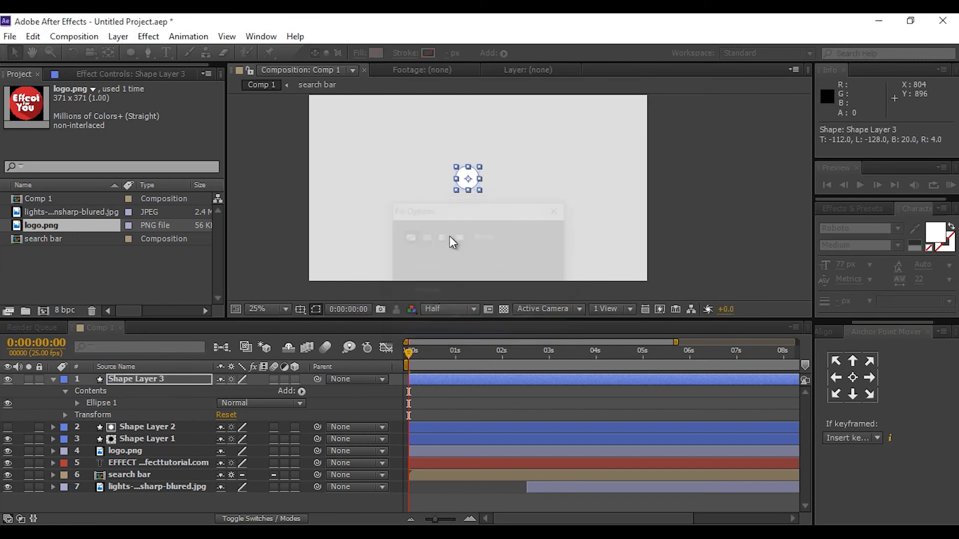
click(415, 51)
click(425, 237)
click(455, 319)
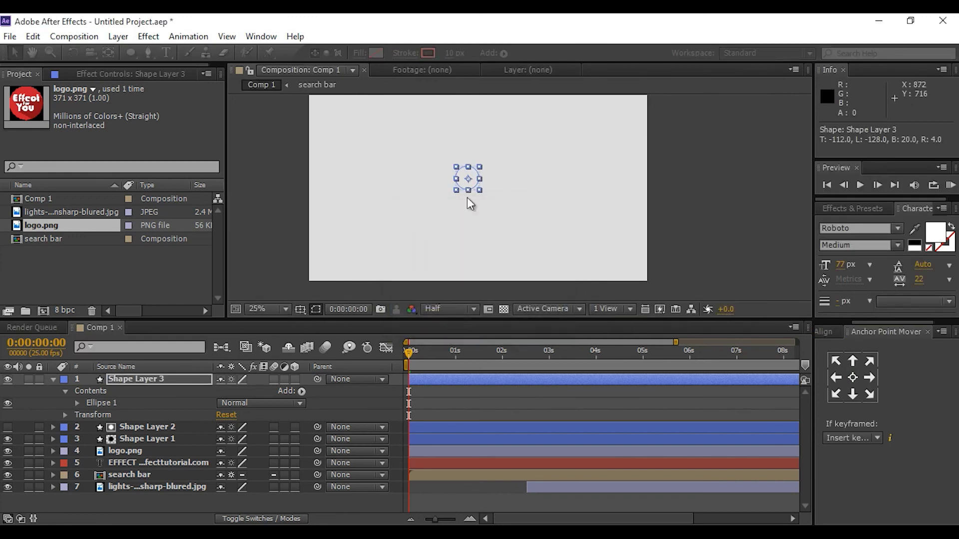
click(428, 52)
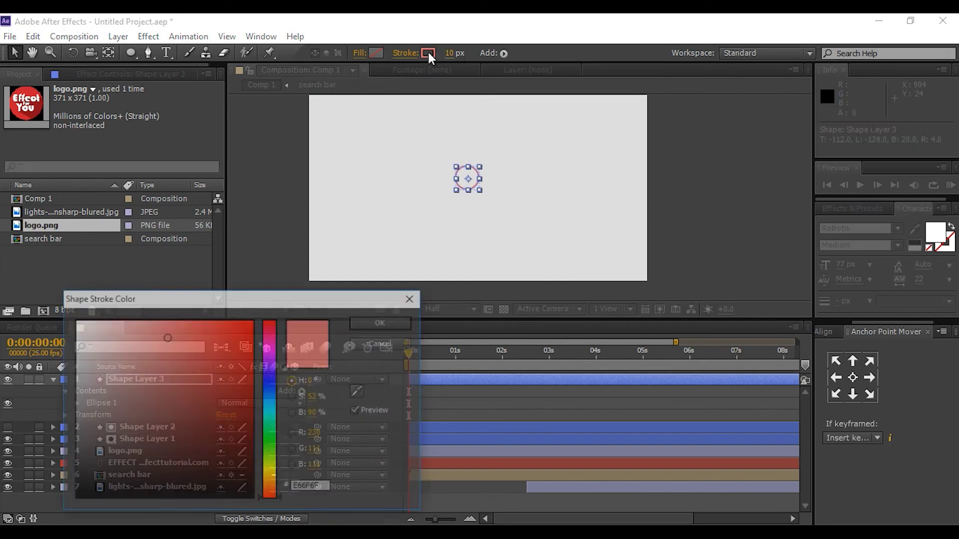
click(382, 323)
key(period)
key(period)
key(comma)
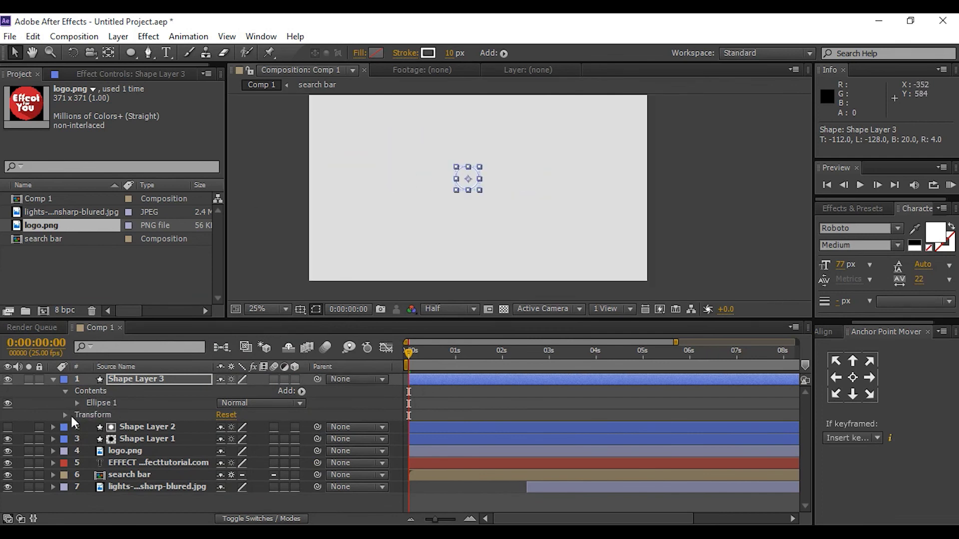
click(65, 392)
click(65, 392)
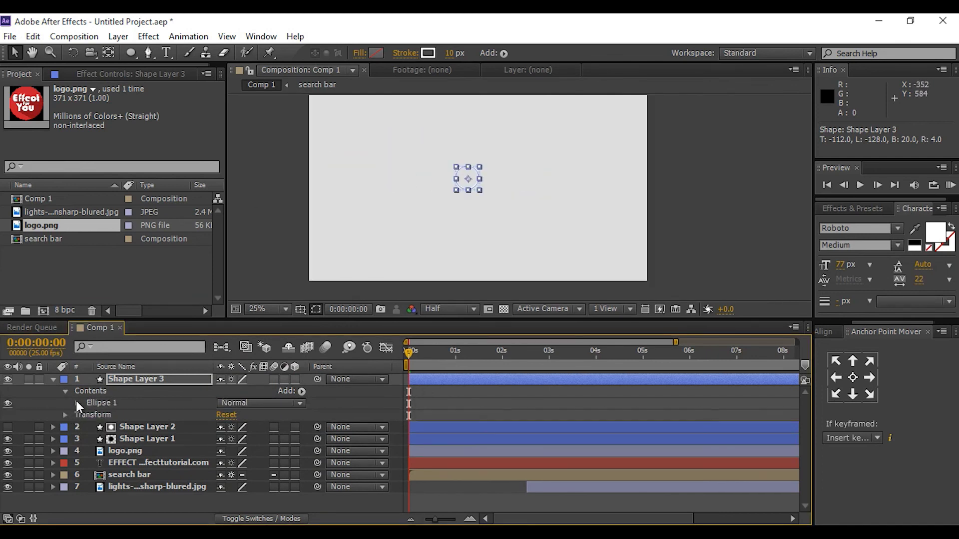
Keyframe the ellipse's own Scale in Shape Layer 3 from 0% at 0:00:00:00 to 100% at 0:00:00:08
click(78, 403)
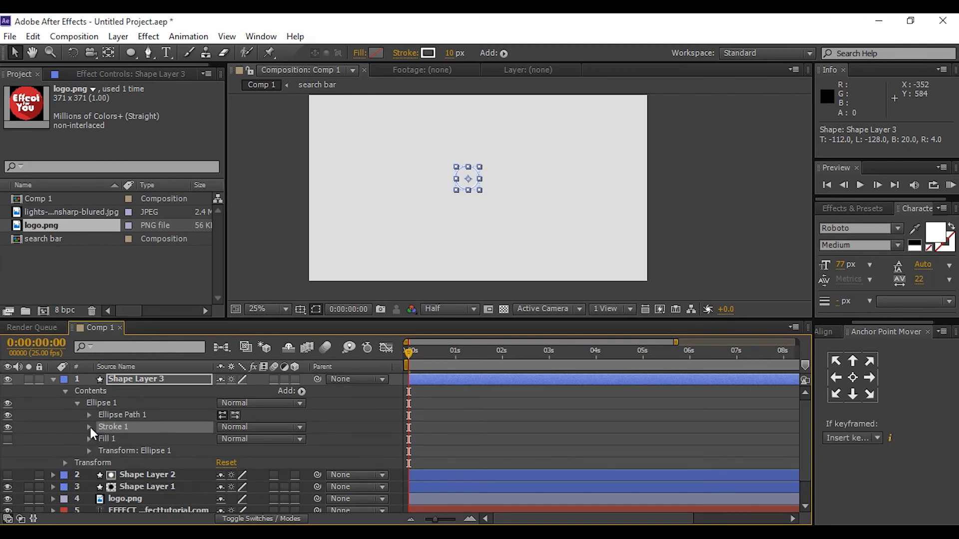
click(89, 451)
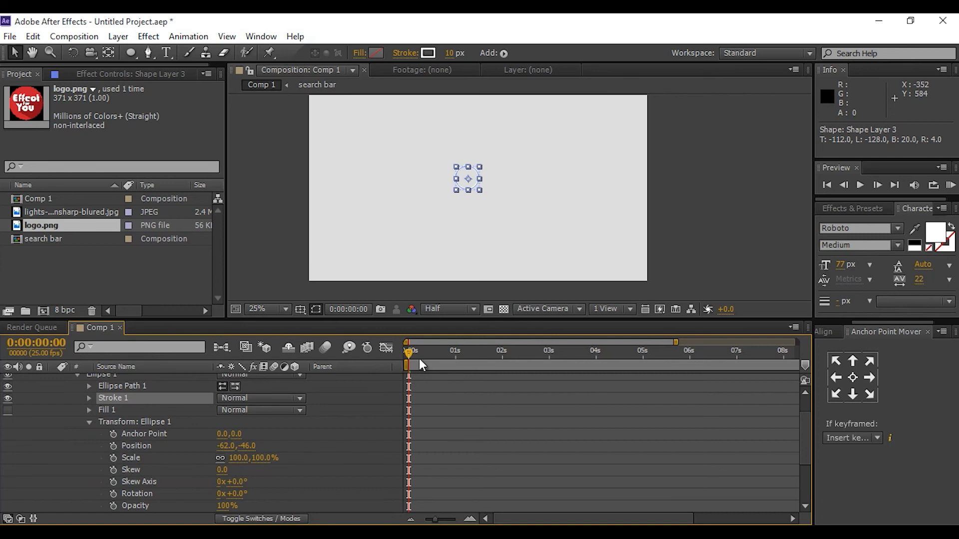
click(114, 458)
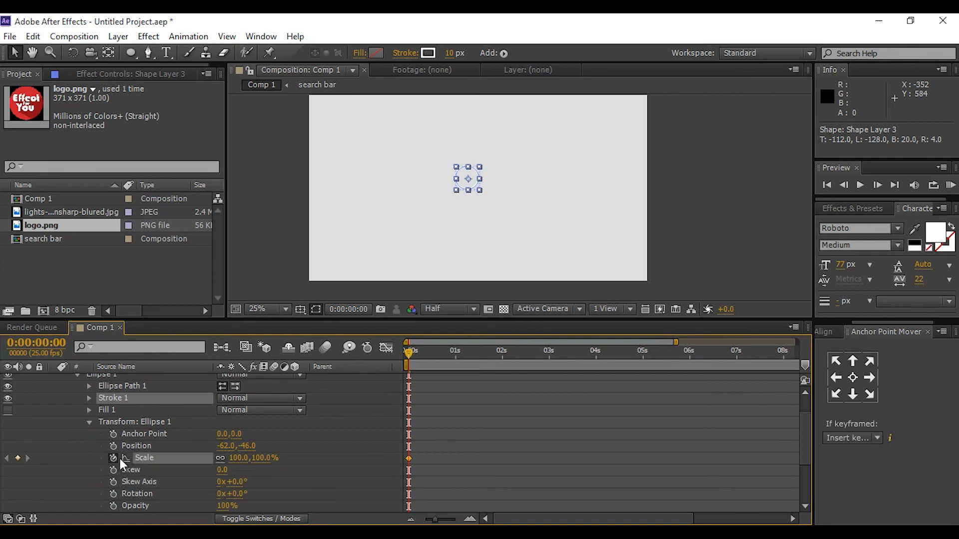
mouse_move(408, 353)
mouse_down()
mouse_move(419, 354)
mouse_move(392, 358)
mouse_up()
click(237, 458)
text(0)
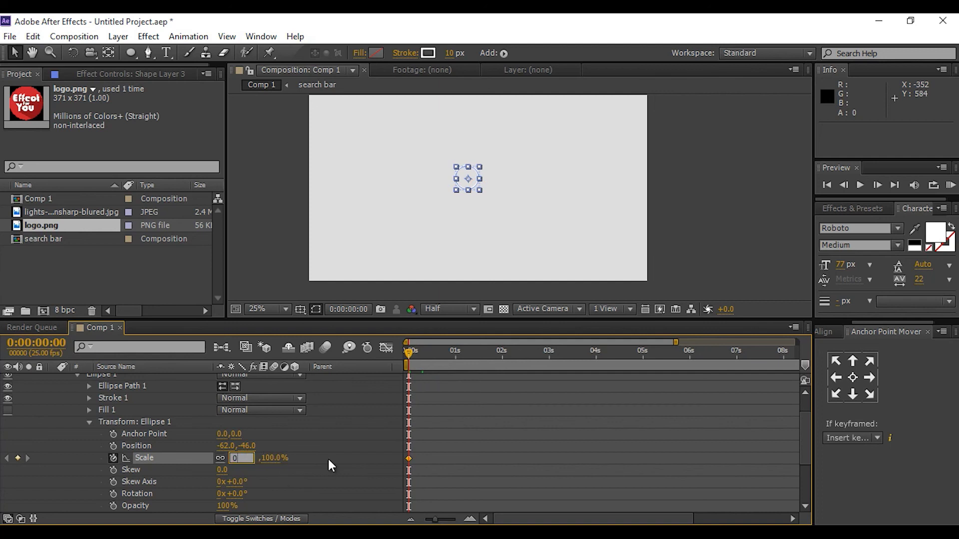
click(328, 459)
drag(410, 351, 424, 353)
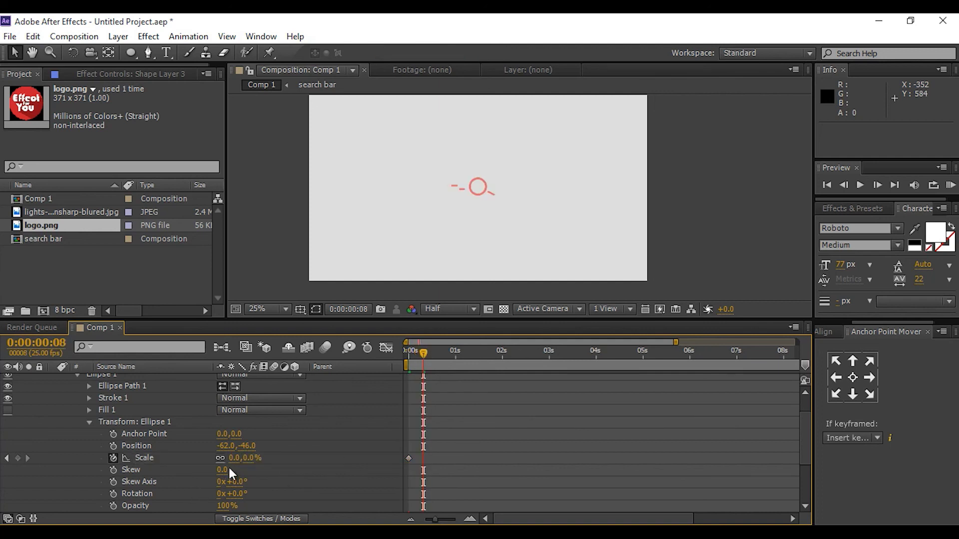
click(248, 458)
text(100)
key(Return)
Keyframe the ellipse's Stroke Width from 70 at 0:00:00:00 to 0 at 0:00:00:08, and preview the pop animation
scroll(113, 454, up, 2)
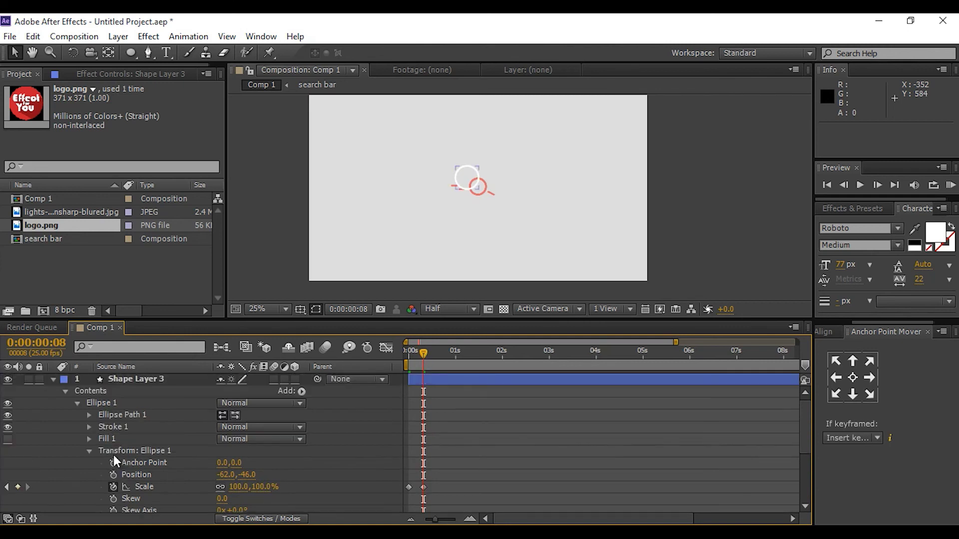
click(88, 426)
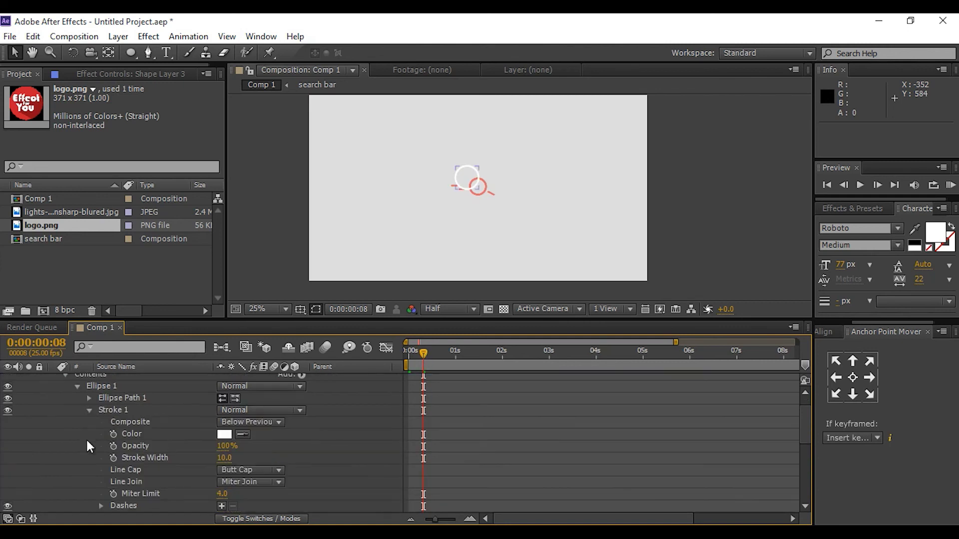
click(113, 457)
text(0)
key(Return)
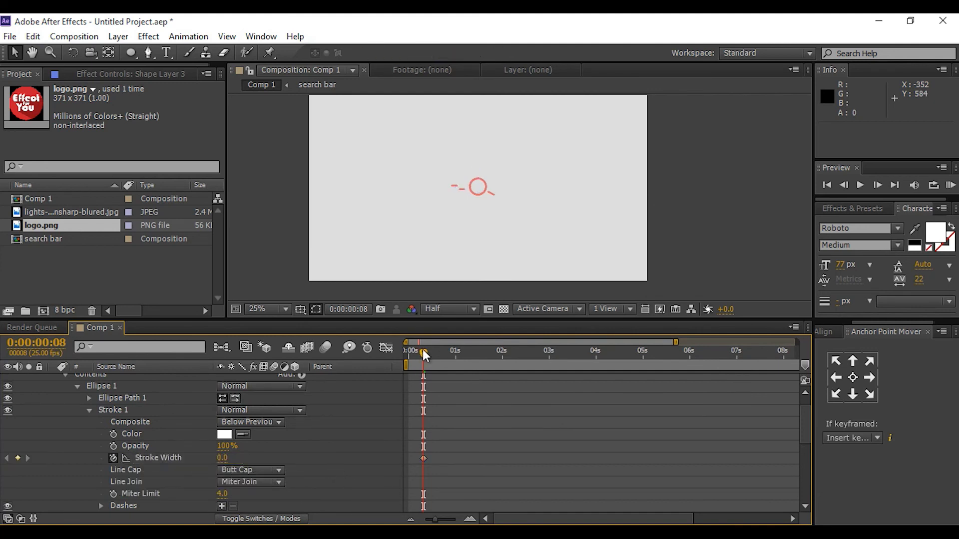
click(221, 458)
text(71)
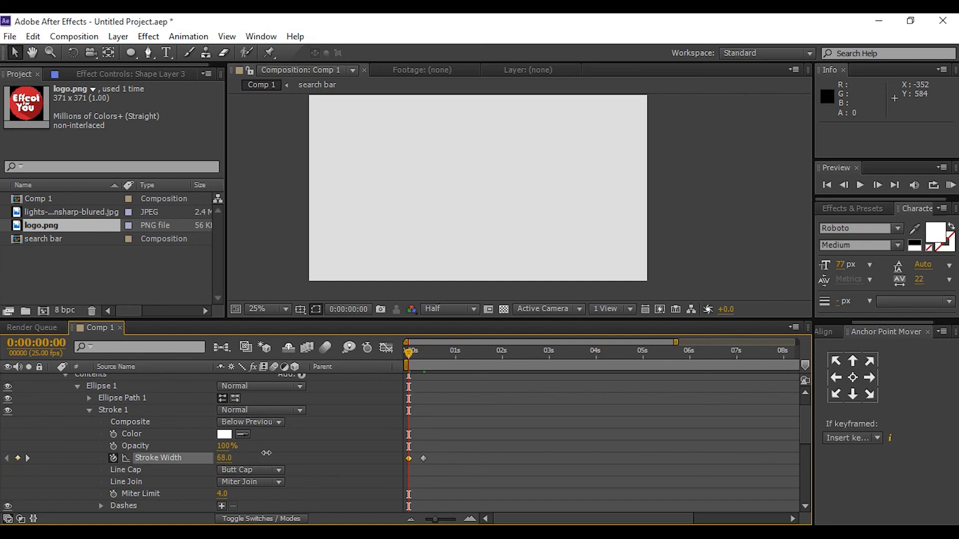
key(Return)
click(221, 457)
text(70)
key(Return)
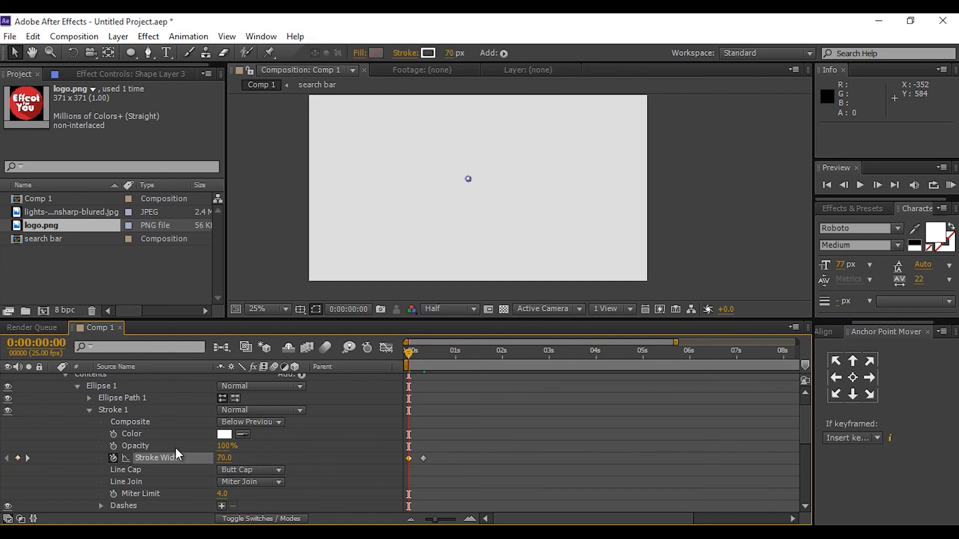
key(space)
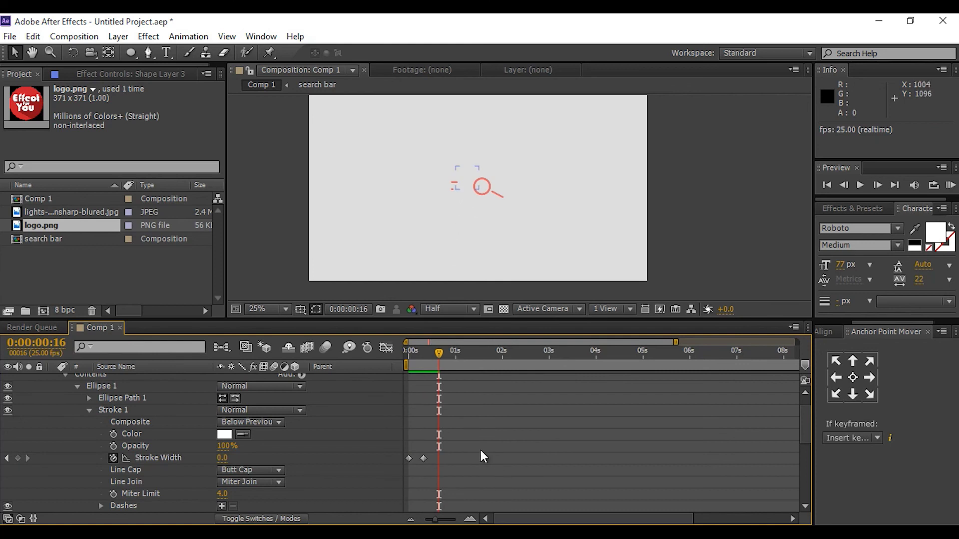
Apply Easy Ease to the ellipse's Stroke Width and Scale keyframes
scroll(477, 450, down, 5)
scroll(464, 424, up, 3)
drag(478, 395, 400, 478)
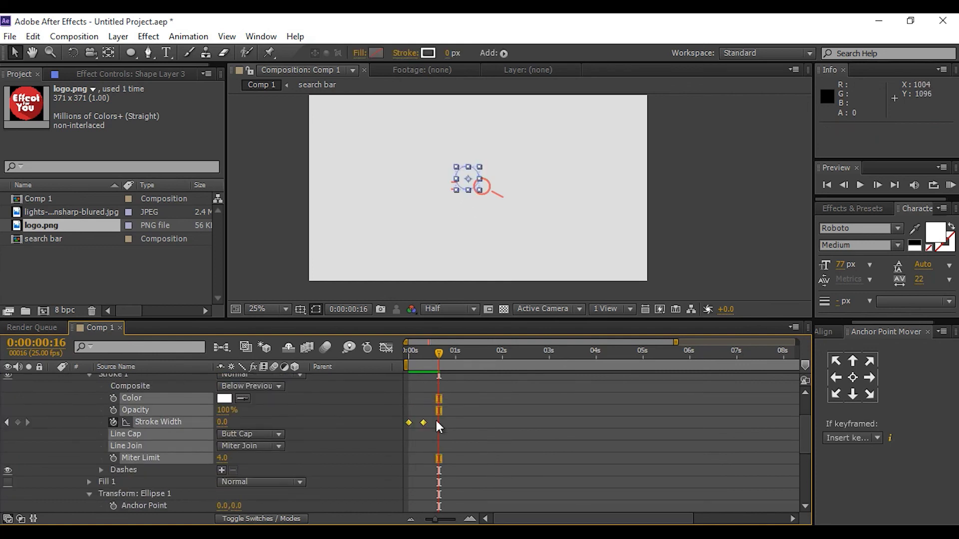
right_click(424, 422)
mouse_move(482, 412)
click(637, 441)
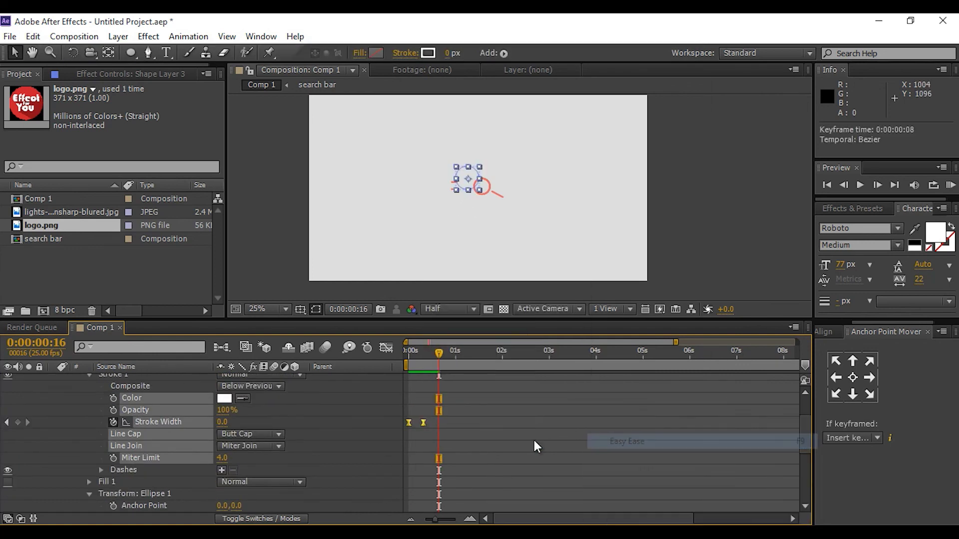
scroll(529, 439, down, 3)
drag(471, 437, 402, 470)
right_click(423, 459)
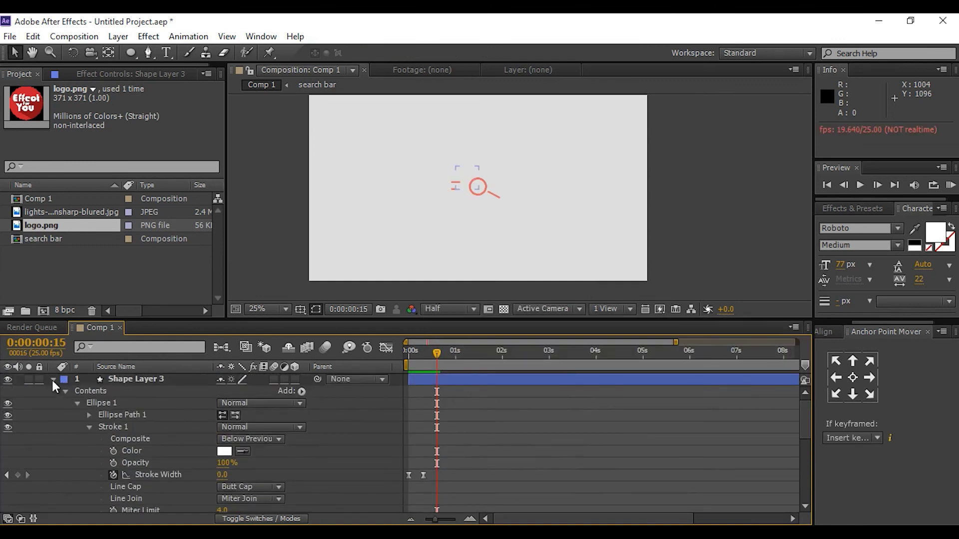
Collapse Shape Layer 3 and move it up and left to position 658, 414
click(52, 380)
click(145, 382)
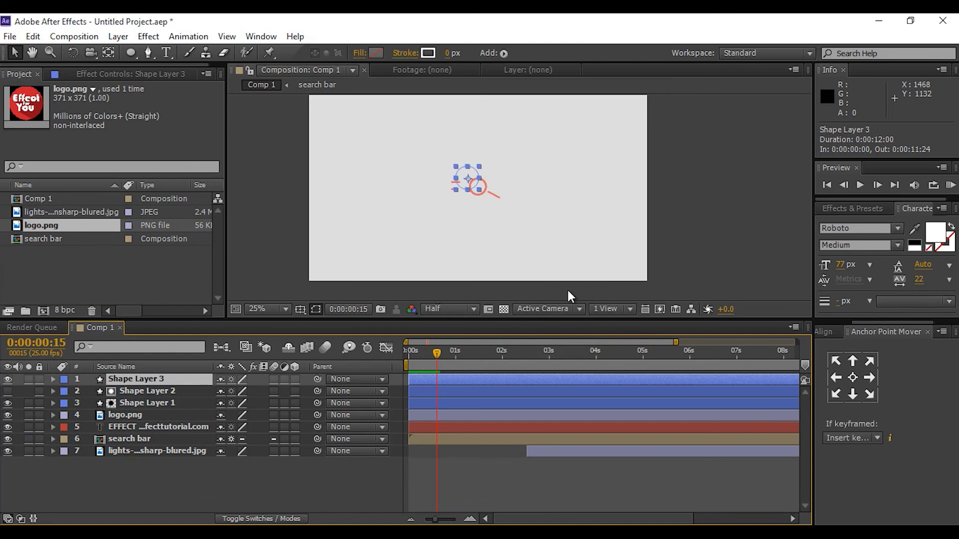
key(shift+Left)
key(shift+Left)
key(shift+Left)
key(shift+Left)
key(shift+Left)
key(shift+Left)
key(shift+Left)
key(shift+Left)
key(shift+Left)
key(shift+Left)
key(shift+Left)
key(shift+Left)
key(shift+Left)
key(shift+Left)
key(shift+Left)
key(shift+Left)
key(shift+Left)
key(shift+Left)
key(shift+Left)
key(shift+Left)
key(shift+Up)
key(shift+Up)
key(shift+Up)
key(shift+Up)
Duplicate Shape Layer 3 and move the copy up and right to position 898, 374
key(shift+Up)
key(shift+Up)
key(shift+Up)
key(shift+Up)
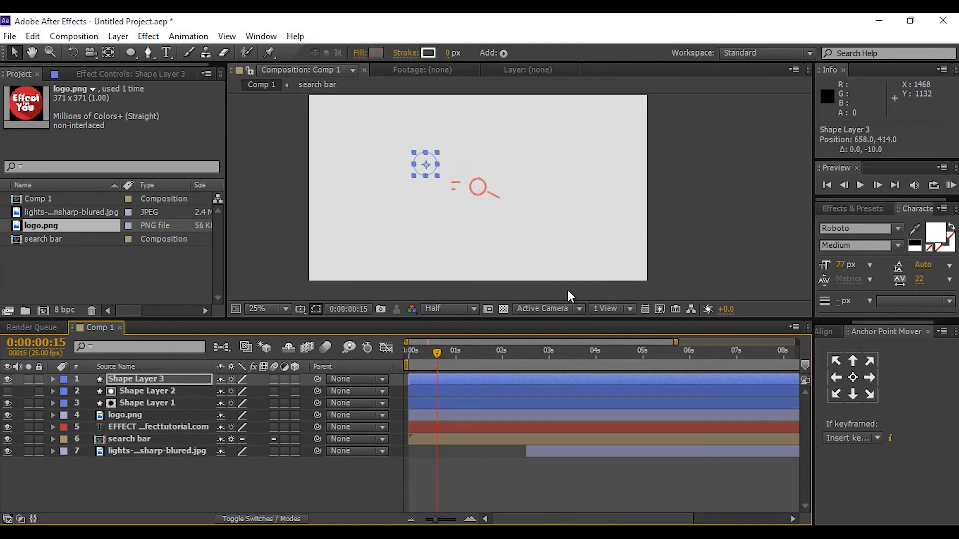
key(ctrl+d)
key(shift+Right)
key(shift+Right)
key(shift+Right)
key(shift+Right)
key(shift+Right)
key(shift+Right)
key(shift+Right)
key(shift+Right)
key(shift+Right)
key(shift+Right)
key(shift+Right)
key(shift+Right)
key(shift+Right)
key(shift+Right)
key(shift+Right)
key(shift+Right)
key(shift+Right)
key(shift+Right)
key(shift+Right)
key(shift+Right)
key(shift+Up)
key(shift+Up)
key(shift+Up)
key(shift+Up)
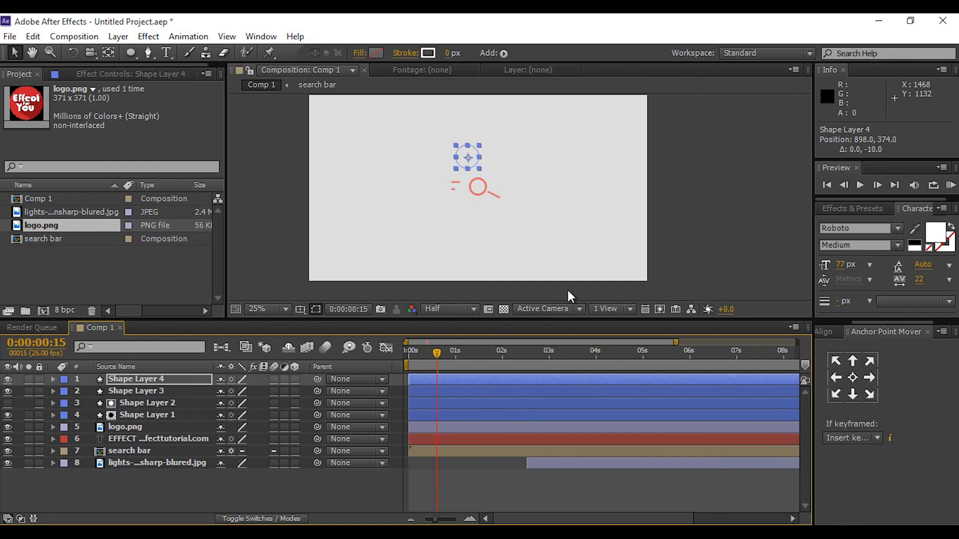
Set the Scale keyframe of Shape Layer 4 at 0:00:00:08 to 47%, and delay the layer's start by about 7 frames
key(u)
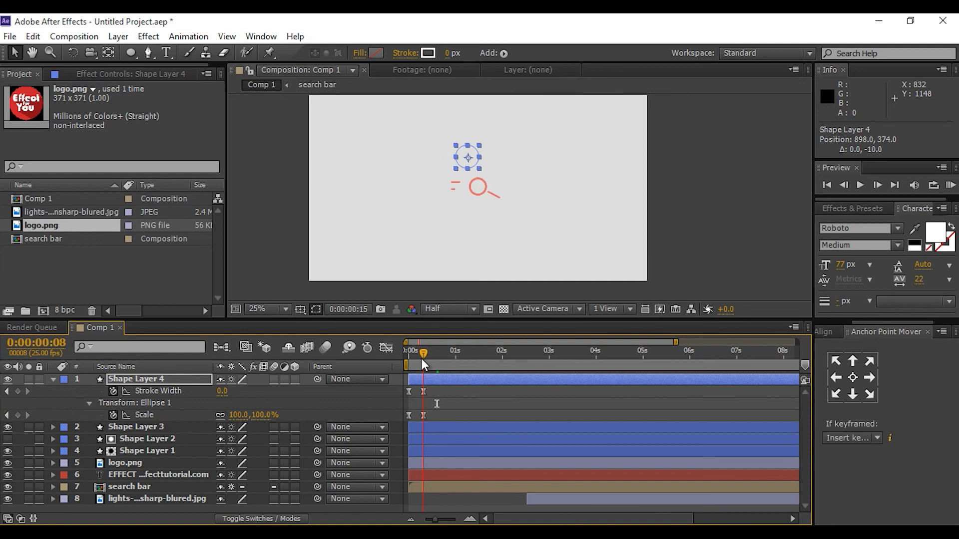
drag(262, 415, 239, 414)
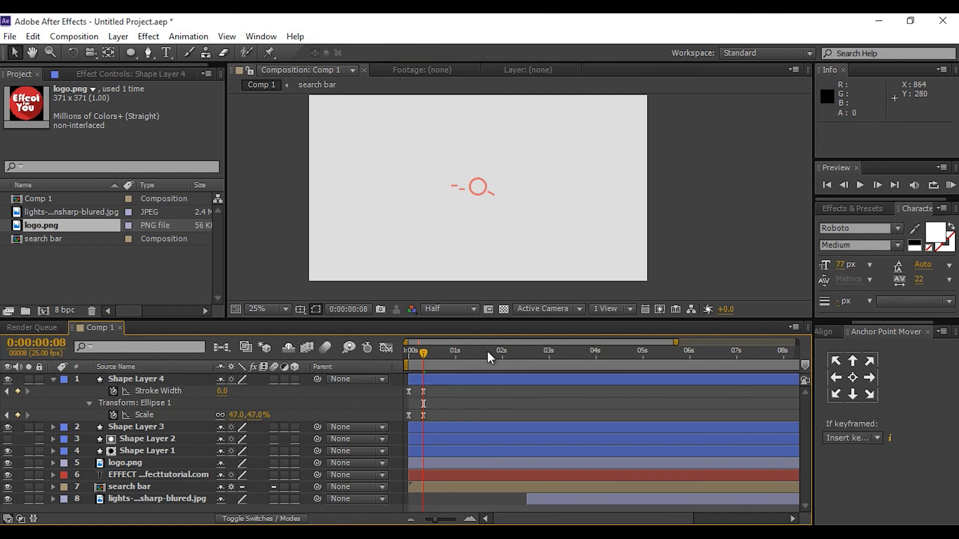
click(441, 379)
drag(437, 383, 461, 353)
click(457, 398)
Duplicate Shape Layer 4, start the copy at 0:00:00:20 and set its ending ellipse Scale keyframe to 62%
click(481, 379)
key(ctrl+d)
key(u)
click(436, 353)
key(period)
drag(248, 414, 256, 415)
Move the circle of Shape Layer 5 farther up and to the right, and preview the animation
key(shift+Right)
key(shift+Right)
key(shift+Right)
key(shift+Right)
key(shift+Right)
key(shift+Right)
key(shift+Right)
key(shift+Right)
key(shift+Right)
key(shift+Right)
key(shift+Right)
key(shift+Right)
key(shift+Right)
key(shift+Right)
key(shift+Right)
key(shift+Right)
key(shift+Right)
key(shift+Right)
key(shift+Right)
key(shift+Right)
key(shift+Up)
key(shift+Up)
key(shift+Up)
key(shift+Up)
key(shift+Up)
key(shift+Up)
key(shift+Up)
key(shift+Up)
key(shift+Up)
key(shift+Up)
key(shift+Up)
key(shift+Up)
key(shift+Up)
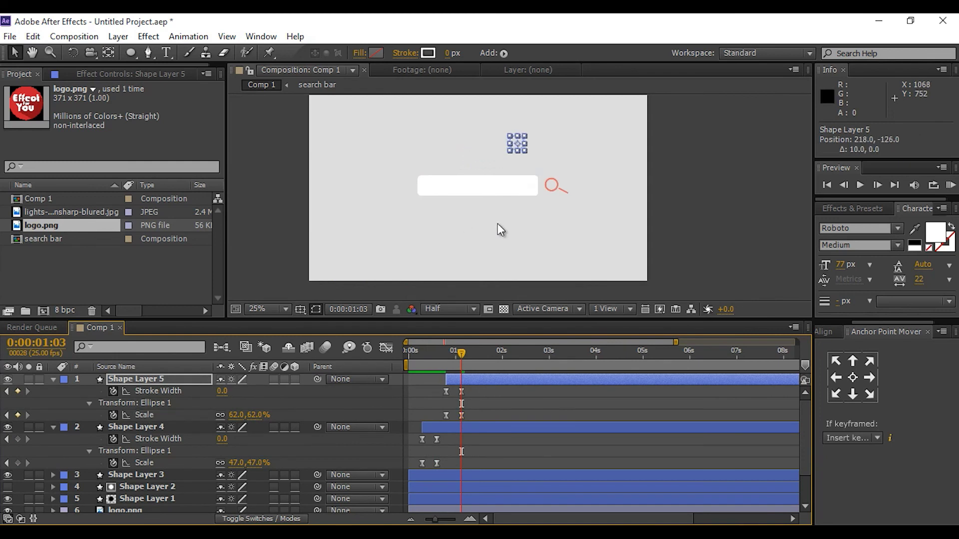
click(555, 404)
key(KP_0)
key(space)
Duplicate Shape Layer 5, start the copy earlier in time, and move its circle down below the search bar
click(490, 382)
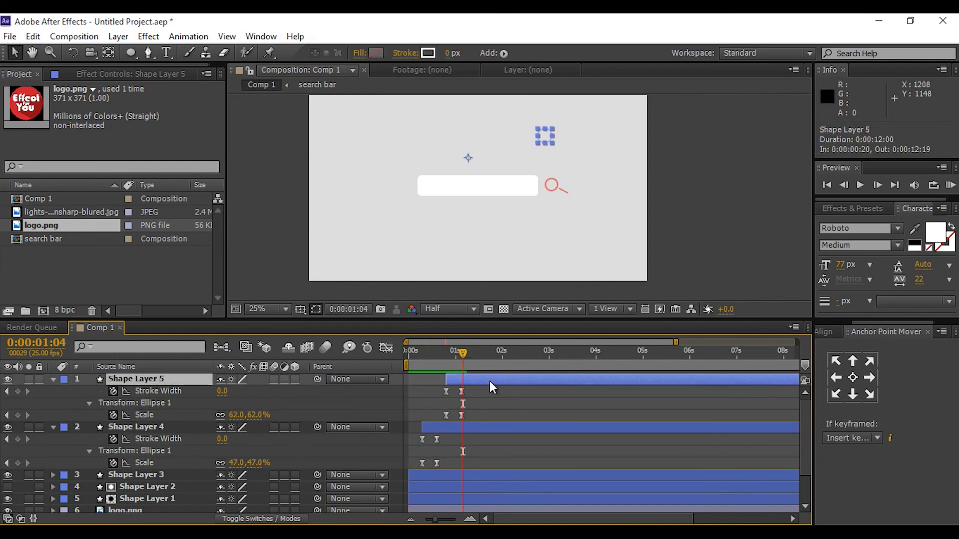
key(ctrl+d)
drag(473, 383, 448, 352)
key(shift+Down)
key(shift+Down)
key(shift+Down)
key(shift+Down)
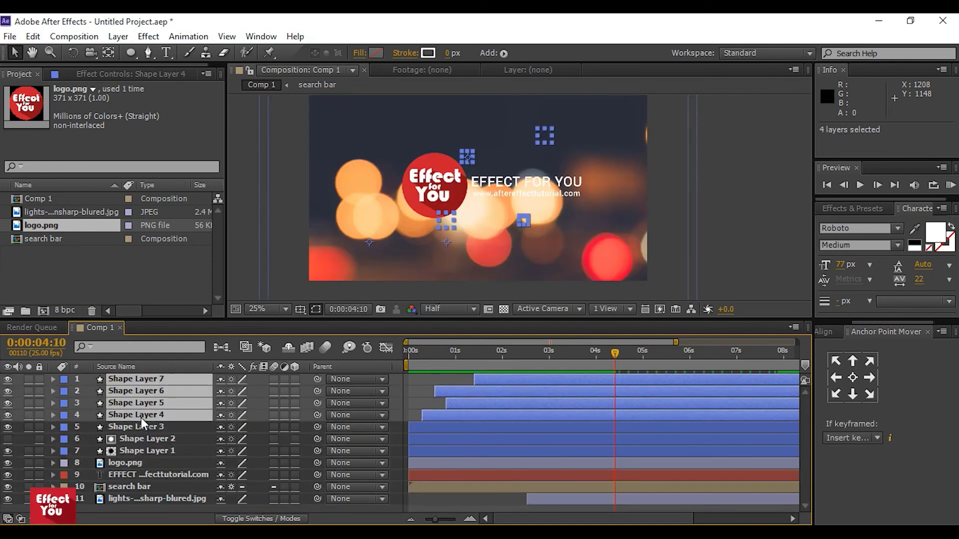
Pre-compose the five circle layers, Shape Layer 3 through Shape Layer 7, into one composition
click(140, 426)
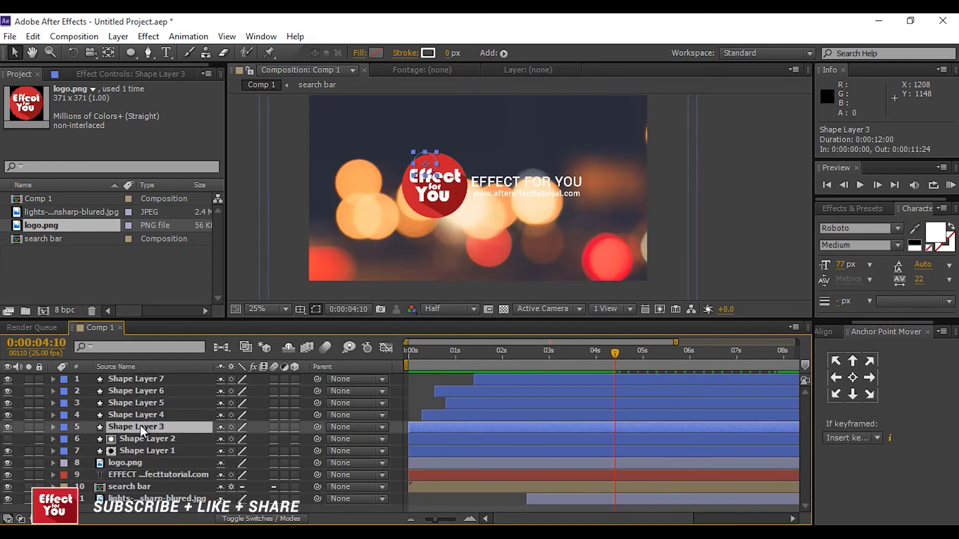
click(149, 370)
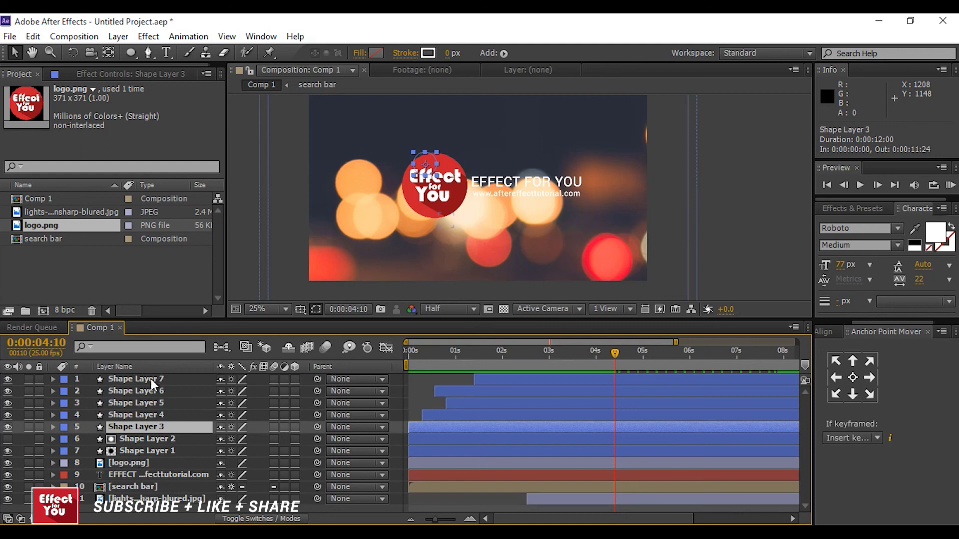
click(148, 370)
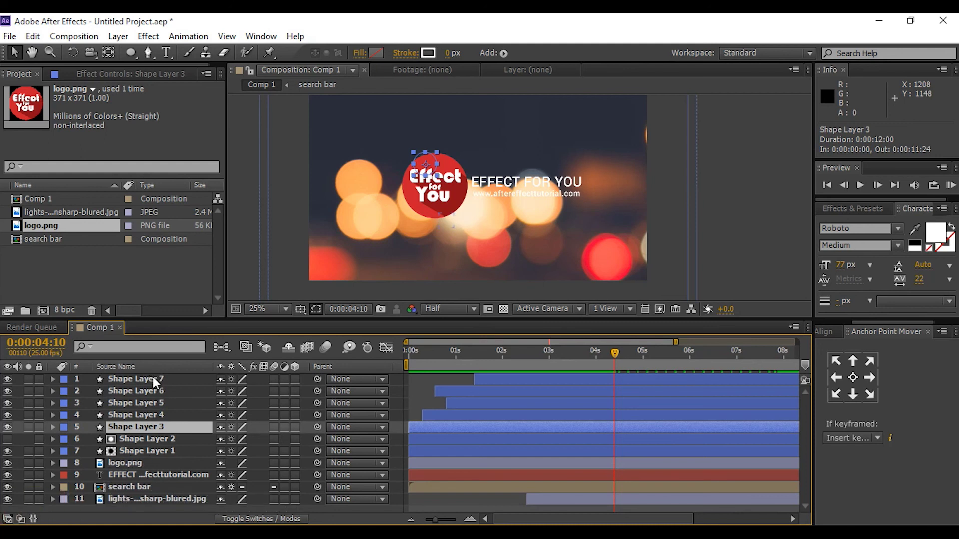
shift+click(153, 377)
right_click(152, 377)
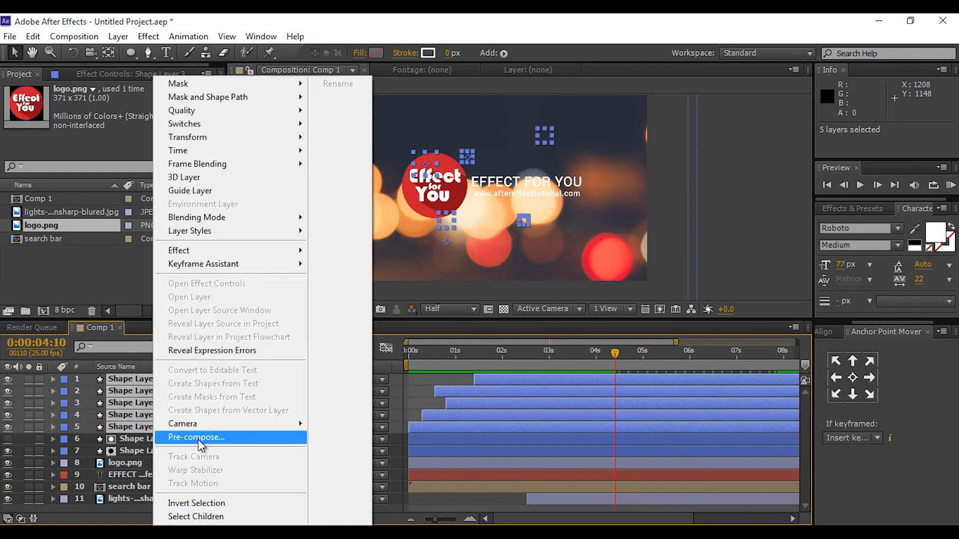
click(198, 438)
click(513, 344)
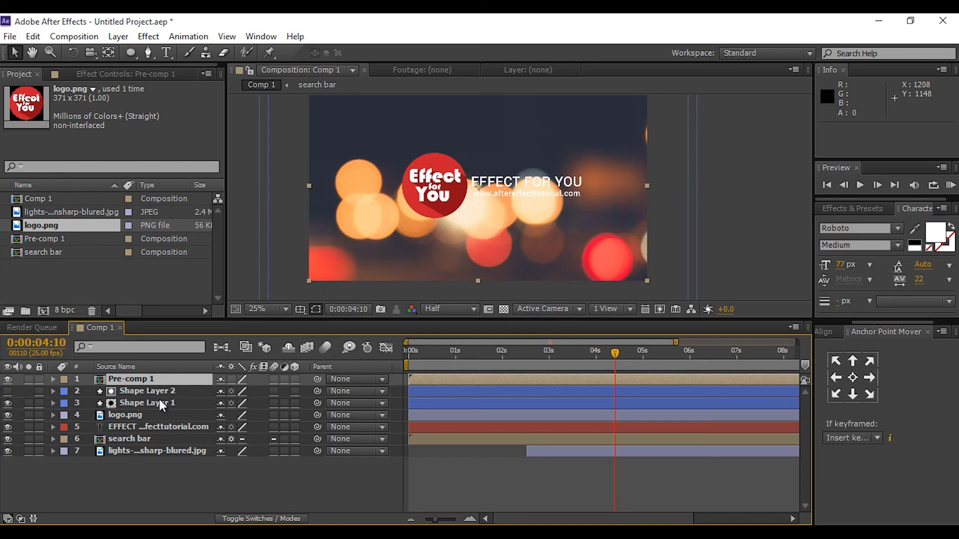
Duplicate the circles pre-comp layer, start the copy at 0:00:02:24, and preview the full animation
key(ctrl+d)
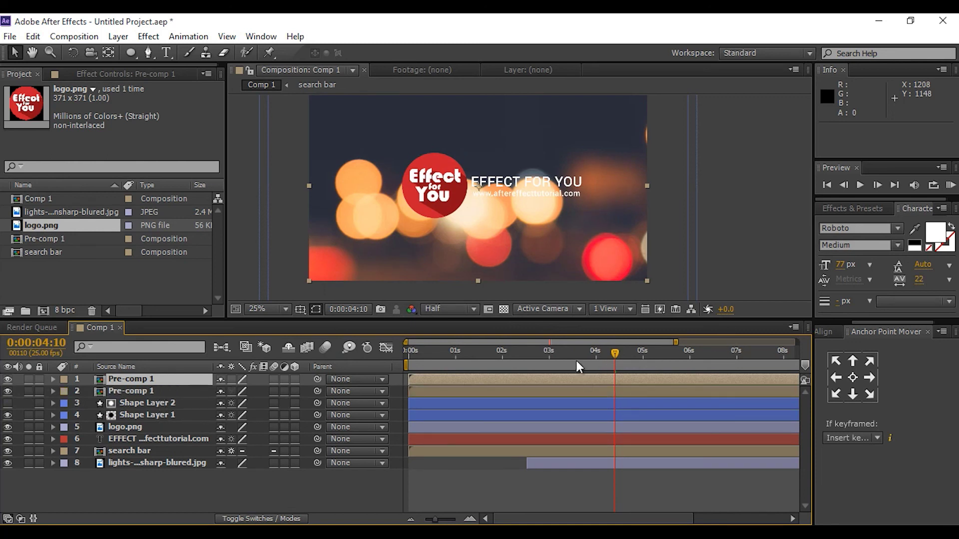
drag(423, 382, 546, 356)
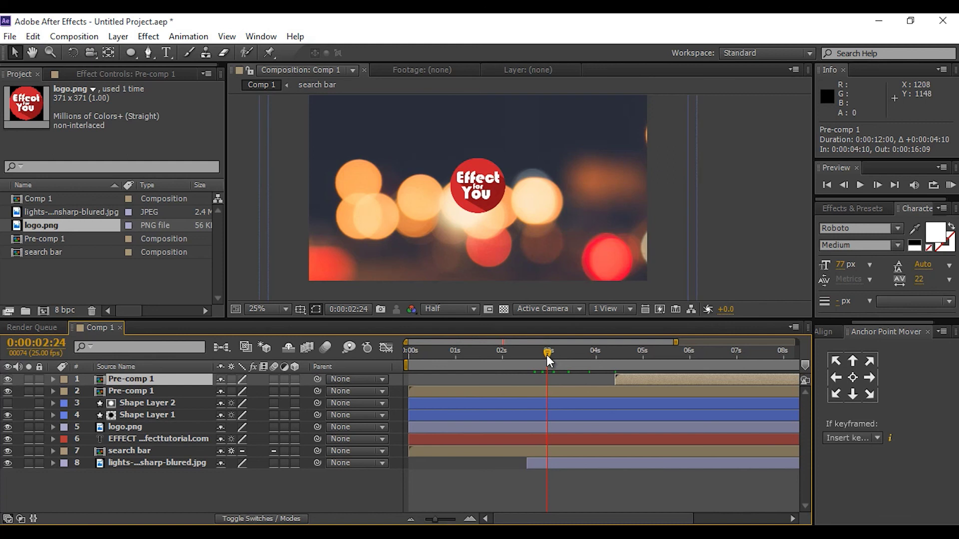
drag(625, 380, 407, 357)
click(568, 493)
key(space)
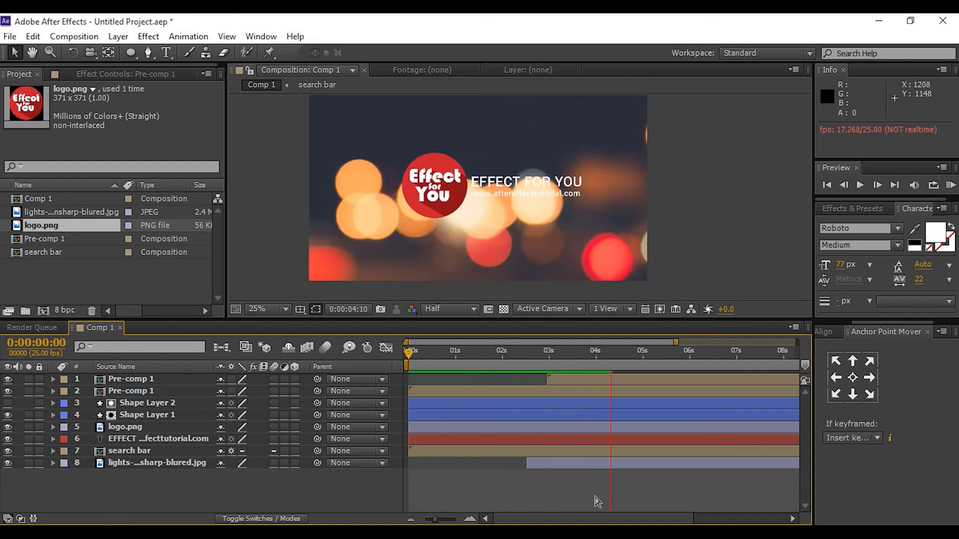
key(space)
Find the Drop Shadow effect and apply it to the search bar layer, viewing the frame at 0:00:00:24
click(454, 350)
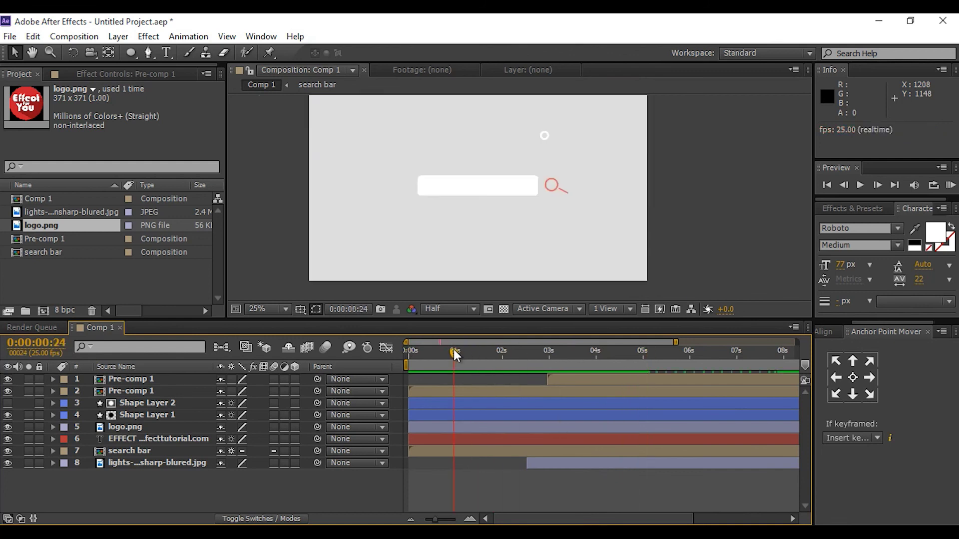
click(155, 451)
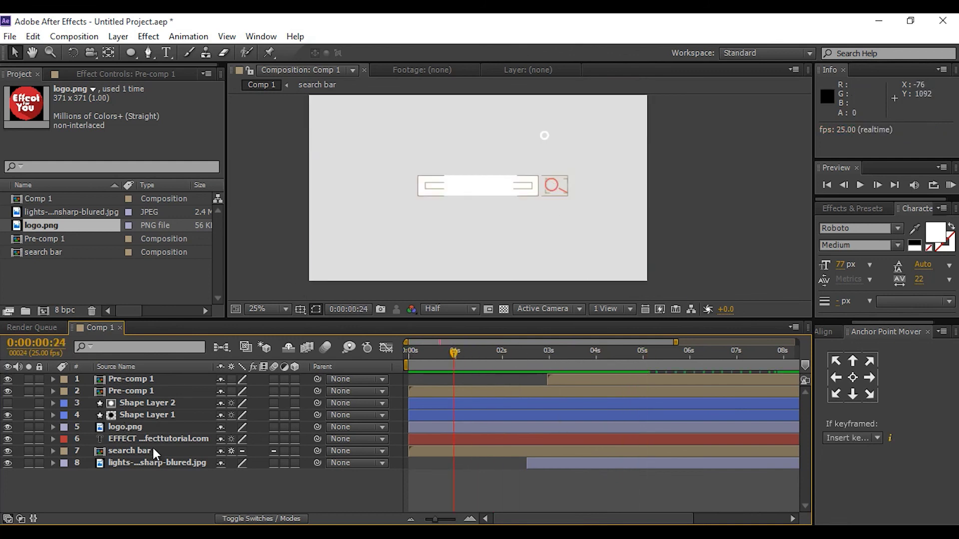
click(853, 212)
click(820, 224)
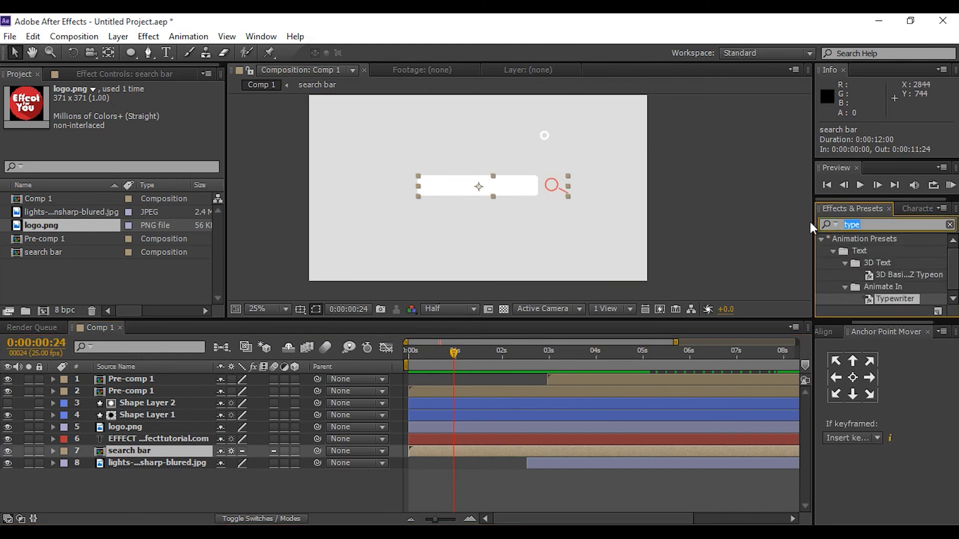
text(drop s)
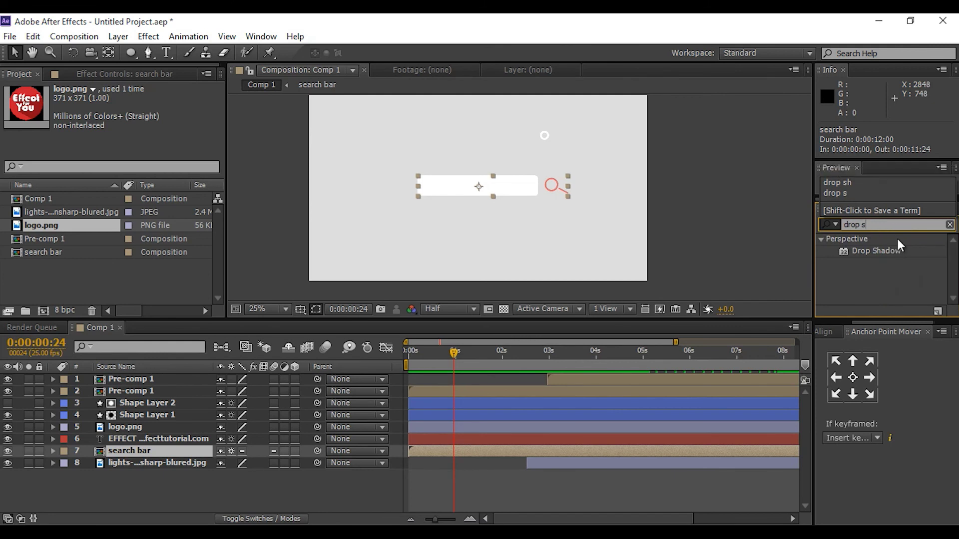
click(869, 251)
drag(869, 251, 168, 450)
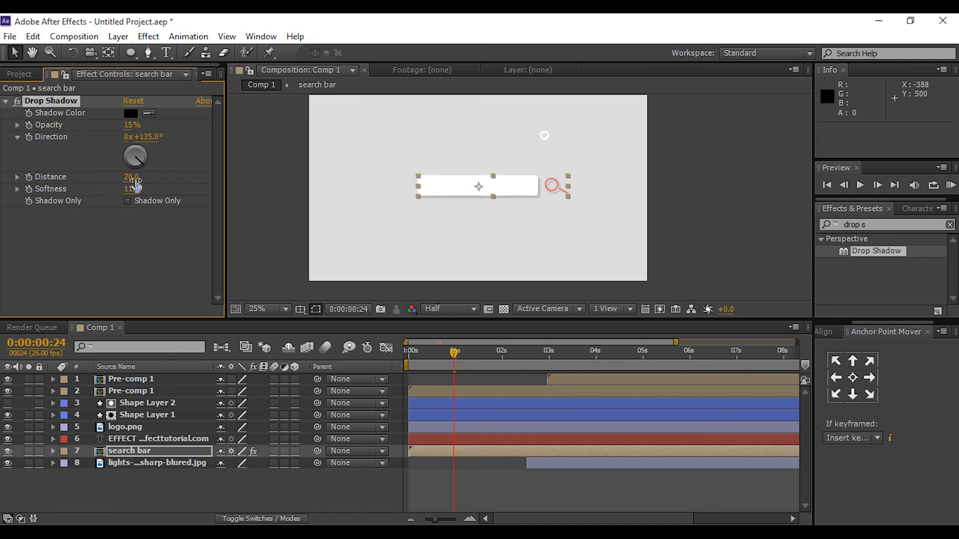
Set the search bar's Drop Shadow to distance 20, softness 30 and opacity 10%
click(132, 178)
text(20)
mouse_move(132, 190)
mouse_down()
mouse_move(119, 189)
mouse_move(144, 194)
mouse_up()
click(129, 126)
text(10)
key(Return)
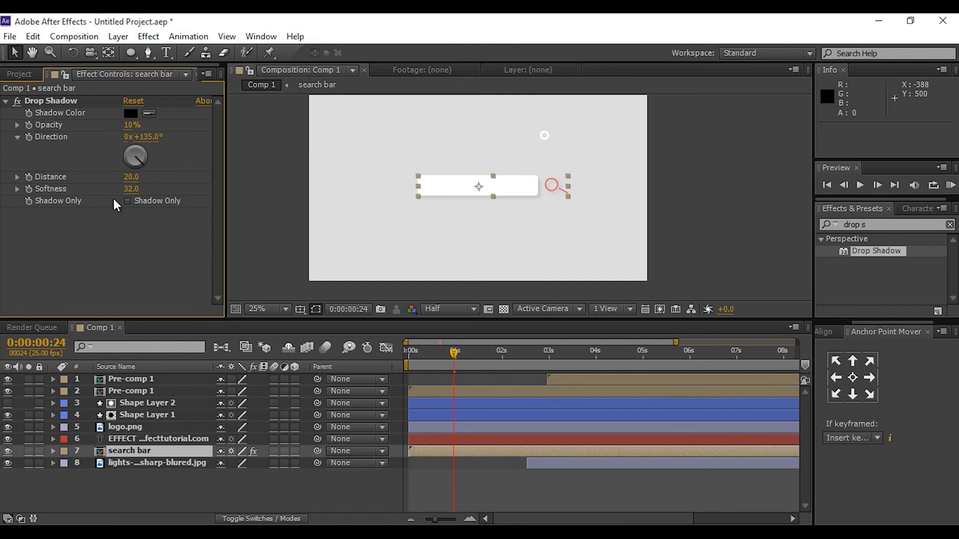
text(30)
key(Return)
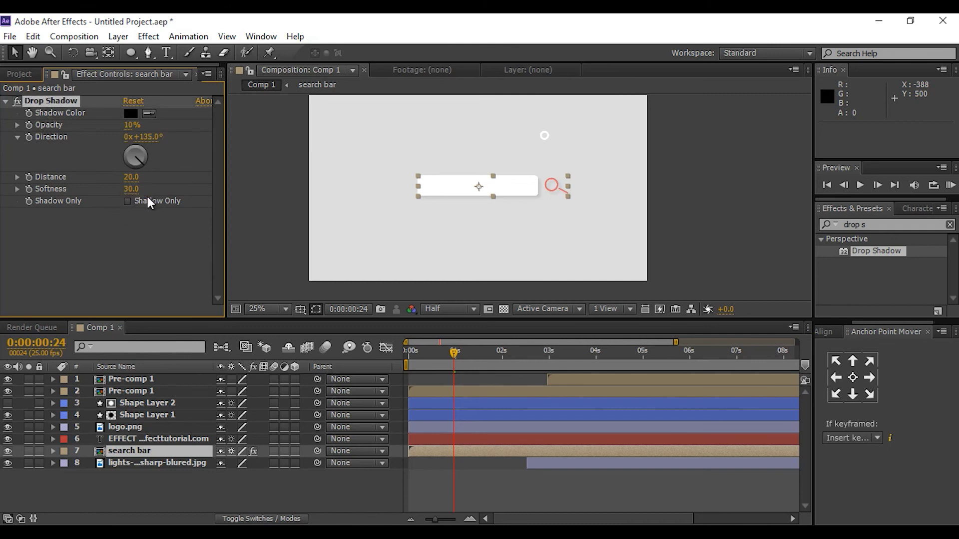
Fit the composition view up to 100%, play the finished animation from the start, and maximize the composition viewer
drag(456, 352, 408, 352)
click(346, 271)
click(263, 310)
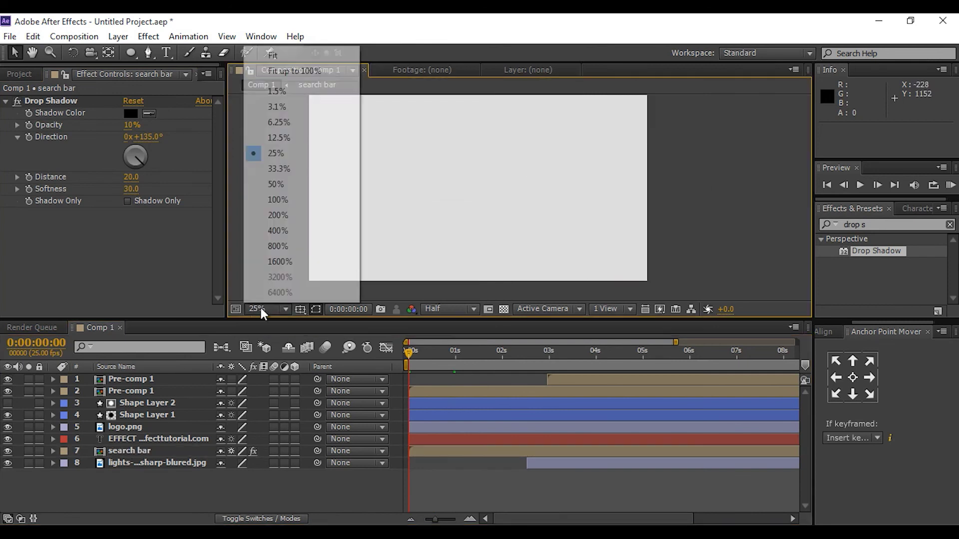
click(300, 73)
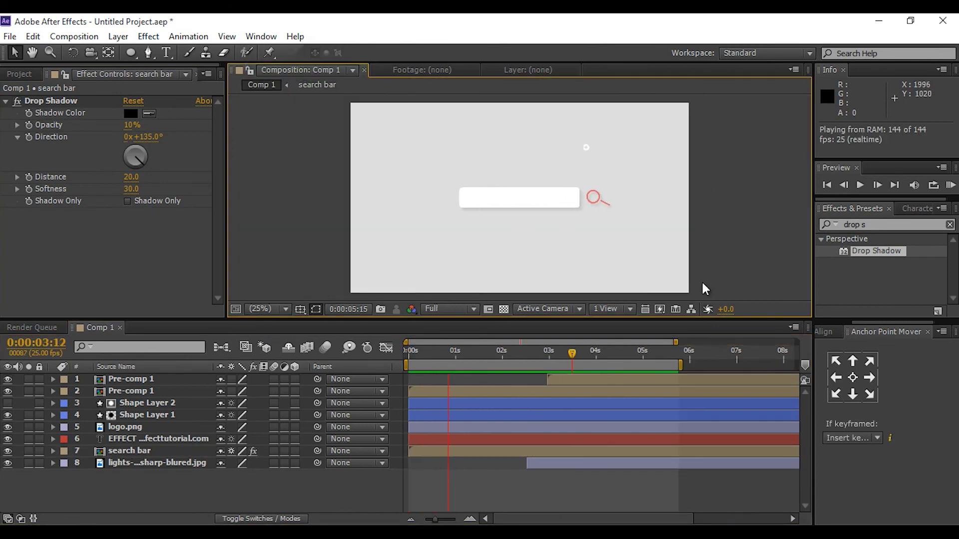
key(grave)
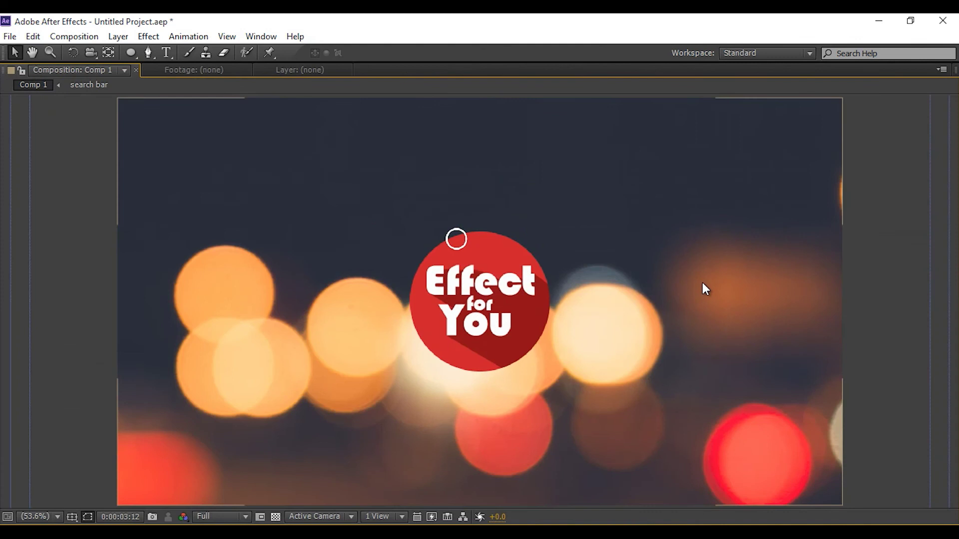